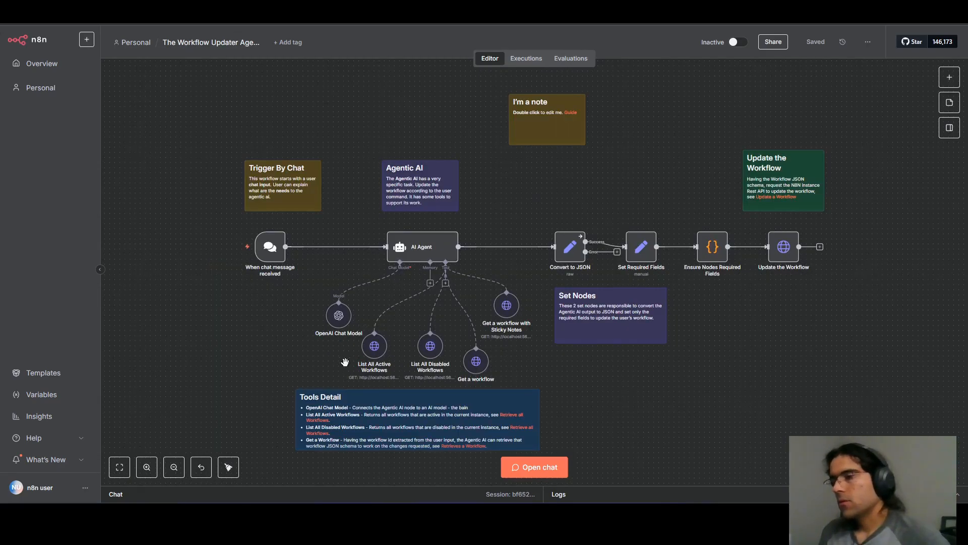
# Reposition the List All Active Workflows and List All Disabled Workflows nodes level with each other below the AI Agent.
pyautogui.scroll(5, 403, 357)
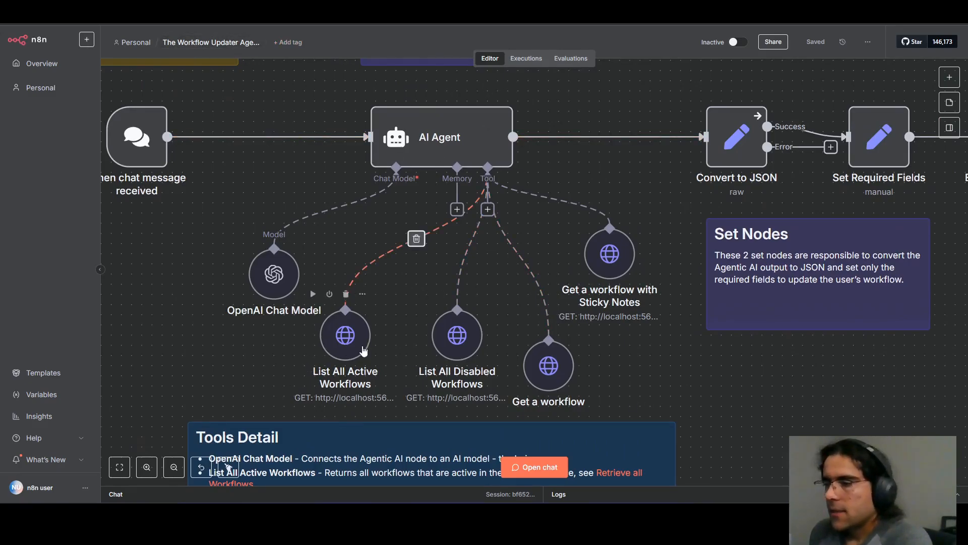
pyautogui.moveTo(459, 346); pyautogui.dragTo(459, 356)
pyautogui.moveTo(353, 335); pyautogui.dragTo(353, 345)
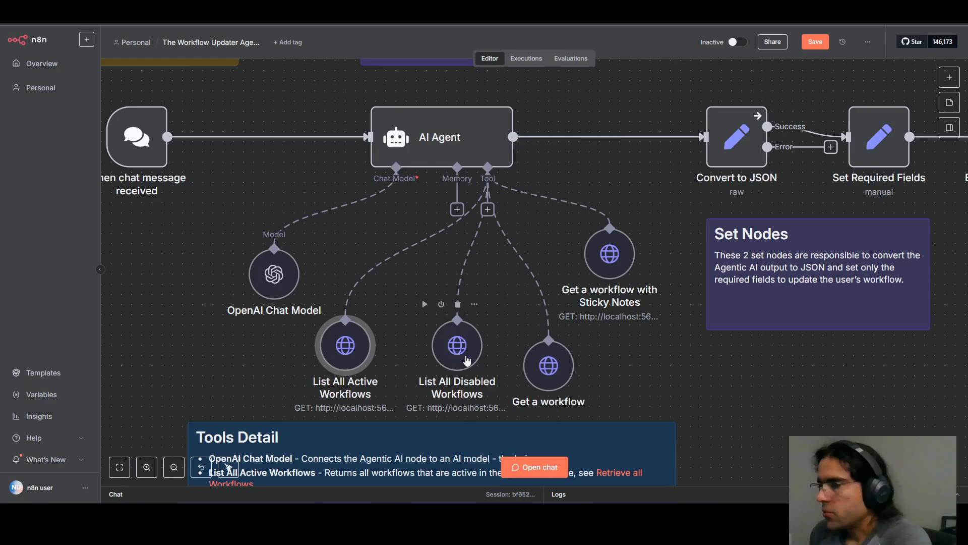
pyautogui.moveTo(467, 360); pyautogui.dragTo(467, 339)
pyautogui.moveTo(343, 355); pyautogui.dragTo(364, 336)
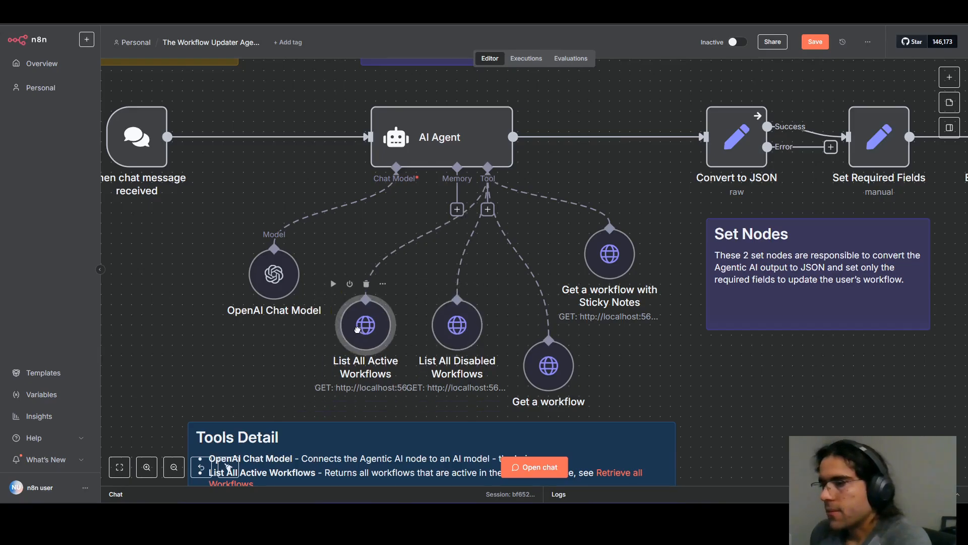
pyautogui.click(456, 338)
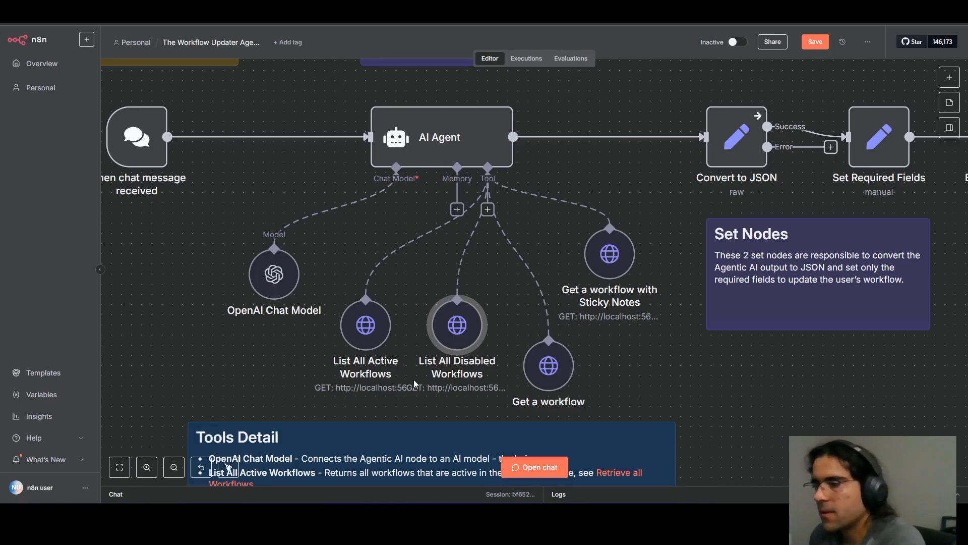
# Review the descriptions of the List All Active Workflows and List All Disabled Workflows tools.
pyautogui.doubleClick(373, 321)
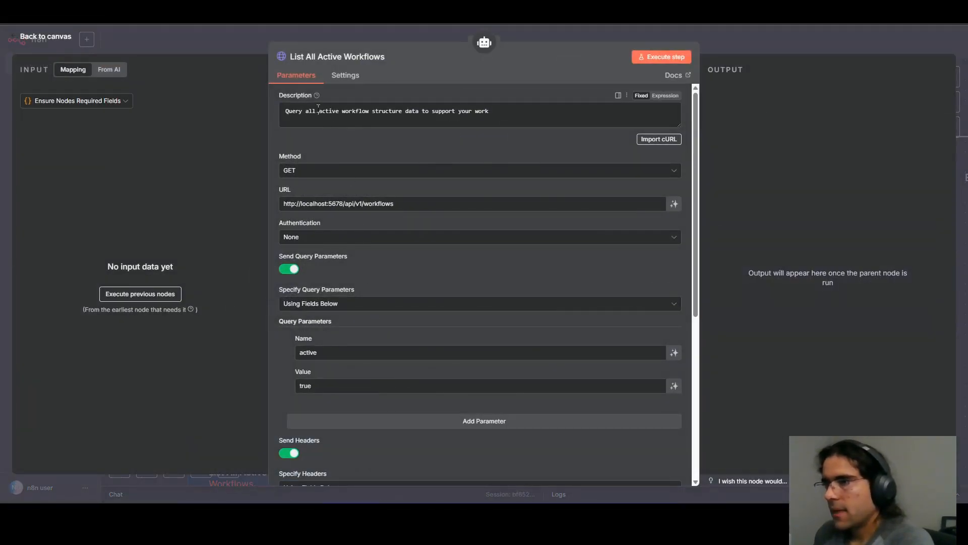
pyautogui.moveTo(318, 111); pyautogui.dragTo(373, 112)
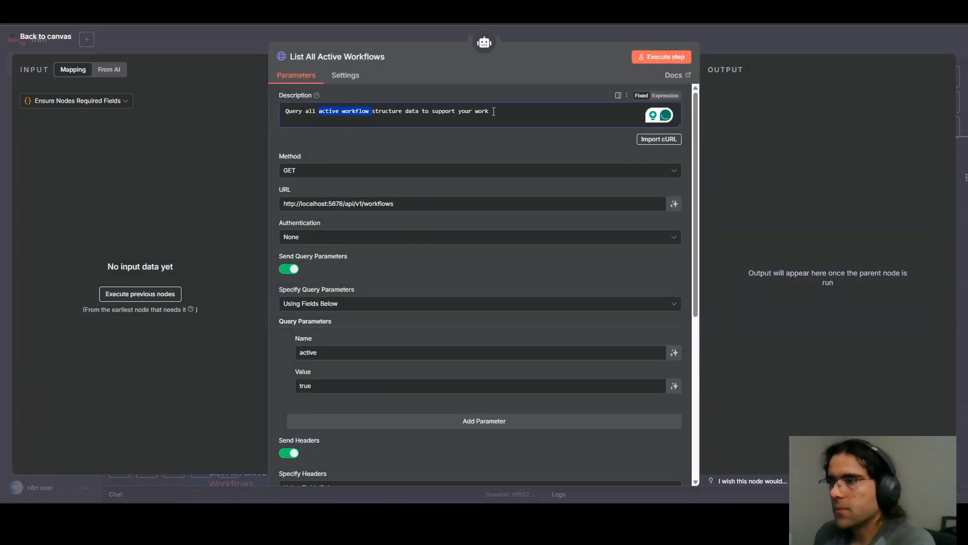
pyautogui.click(771, 38)
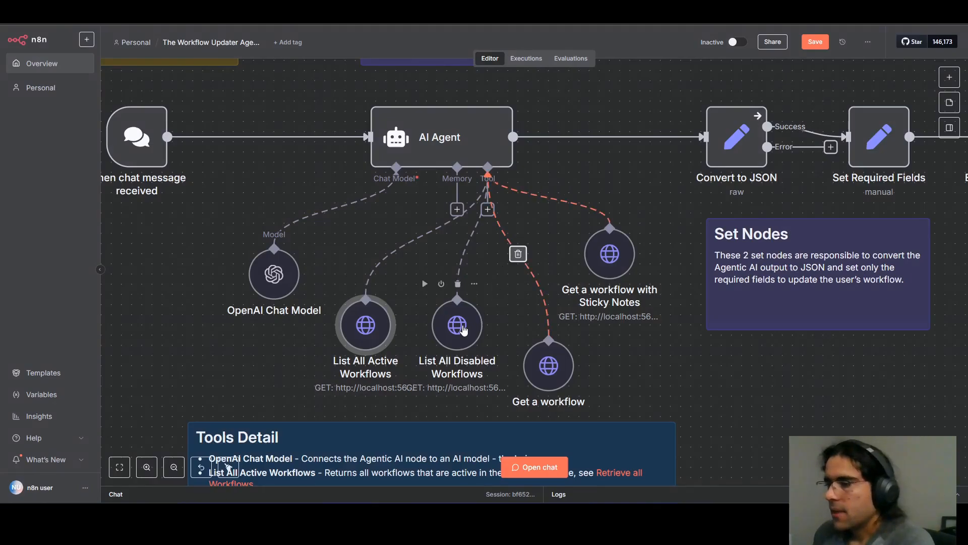
pyautogui.doubleClick(463, 328)
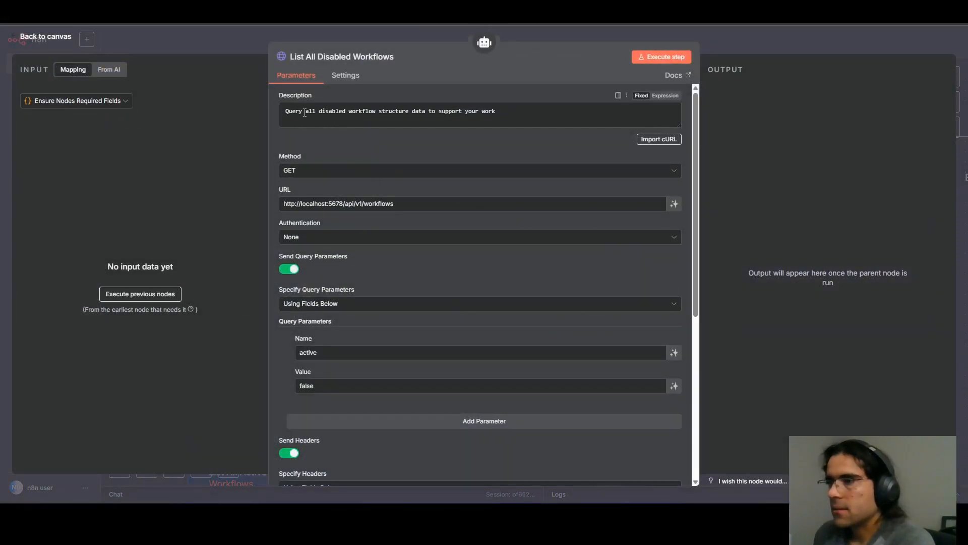
pyautogui.moveTo(304, 112); pyautogui.dragTo(327, 112)
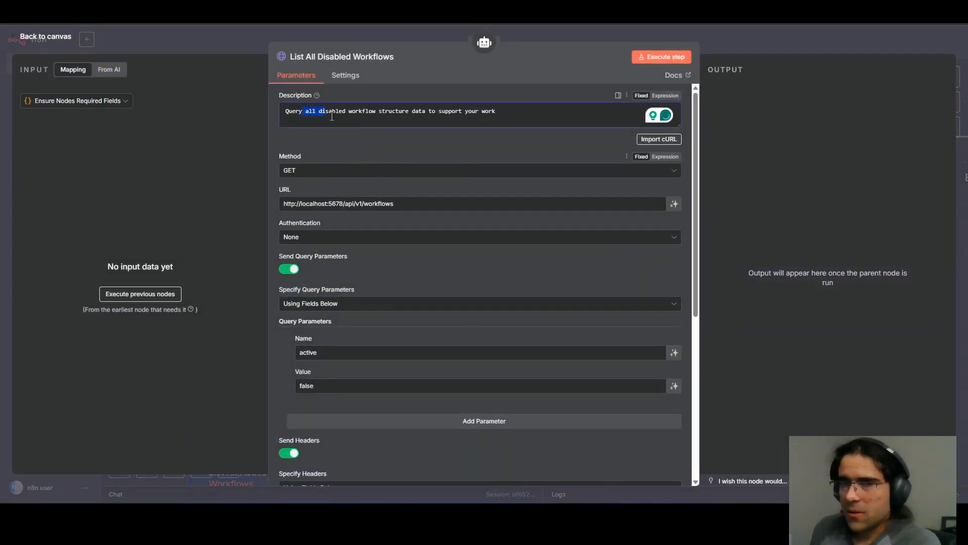
pyautogui.click(210, 42)
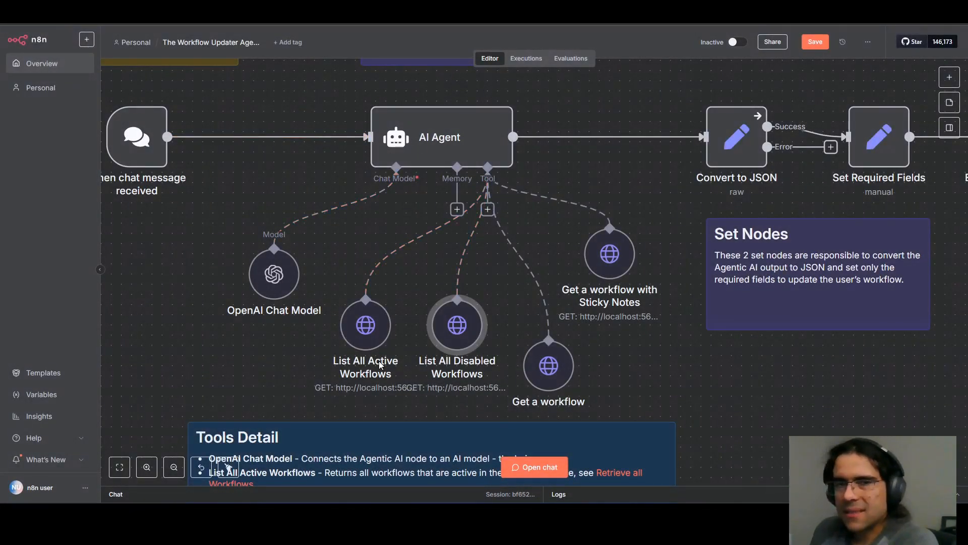
# Rename the List All Active Workflows tool as List All Workflows.
pyautogui.doubleClick(371, 324)
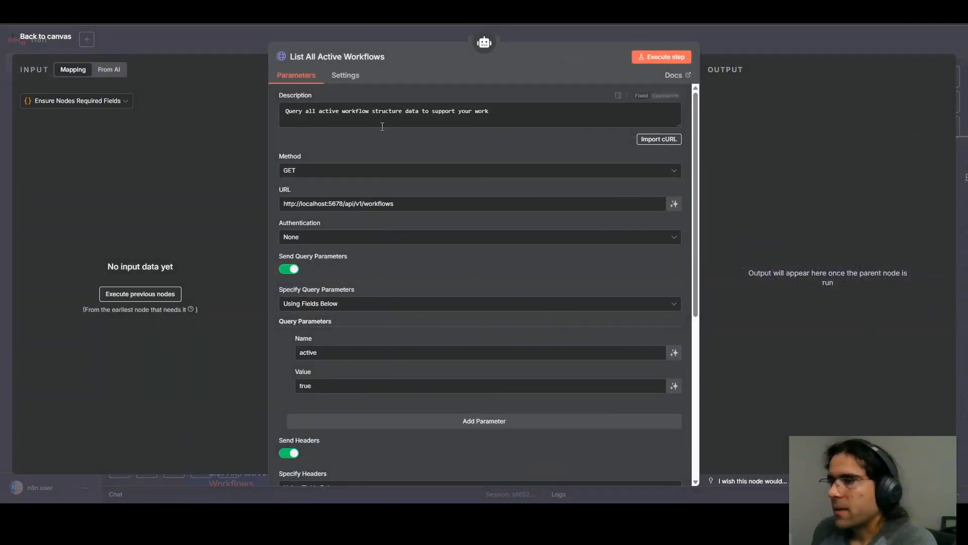
pyautogui.click(309, 59)
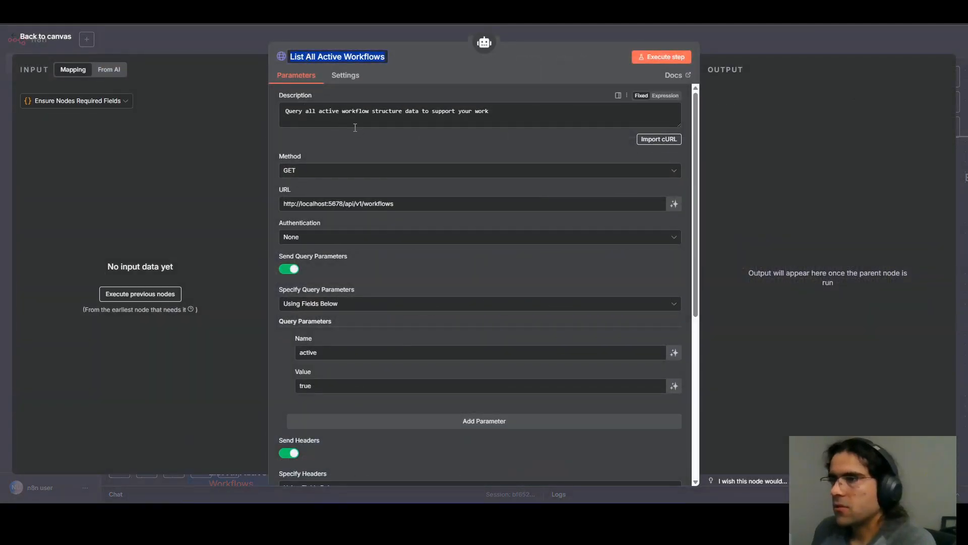
pyautogui.doubleClick(333, 57)
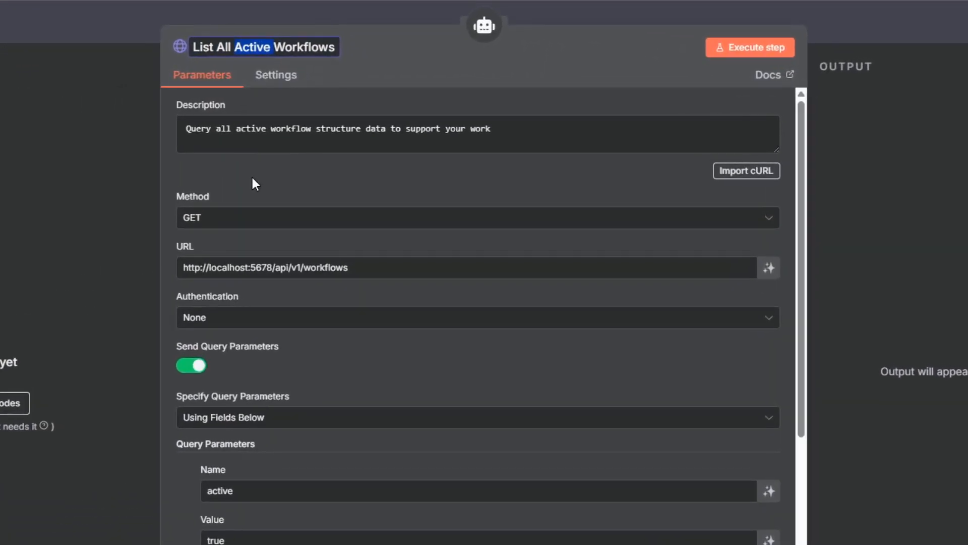
pyautogui.press('BackSpace')
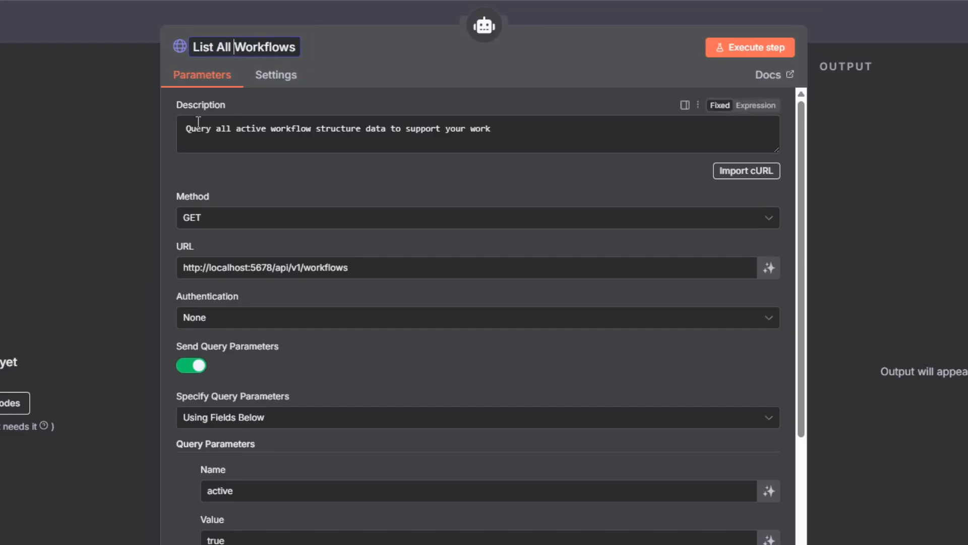
# Edit the opening of the tool's description to read "Query all workflows' JSON structure", removing "active" and "data".
pyautogui.doubleClick(262, 129)
pyautogui.press('BackSpace')
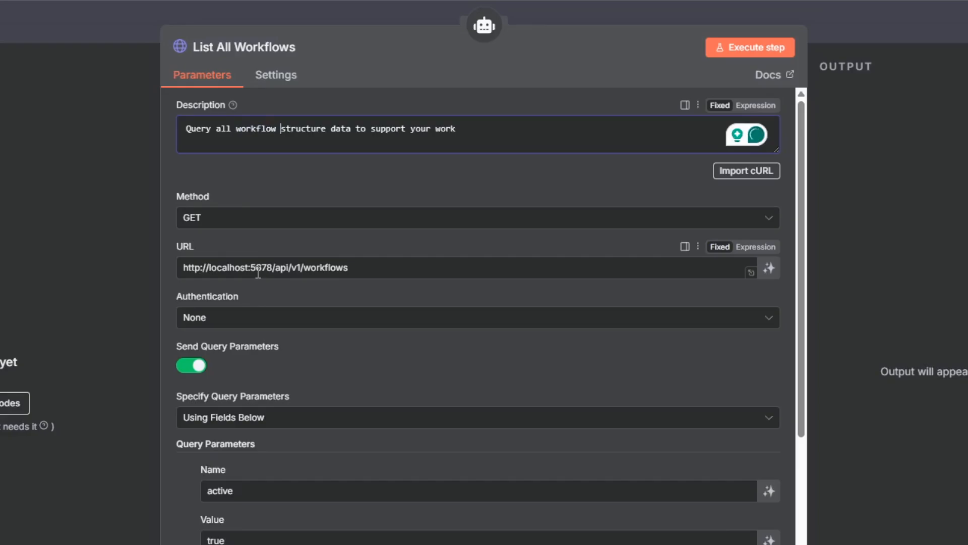
pyautogui.write("'s")
pyautogui.press('BackSpace')
pyautogui.press('BackSpace')
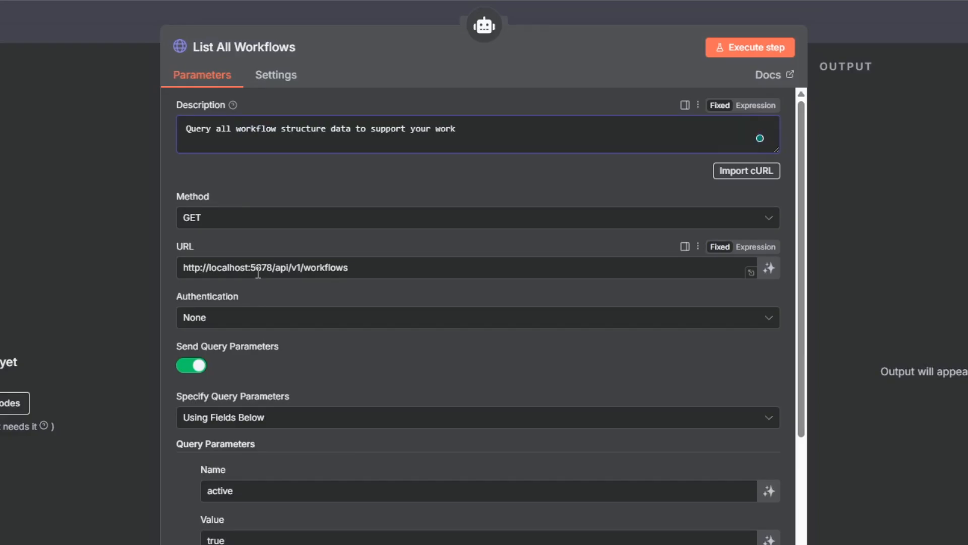
pyautogui.write("s'")
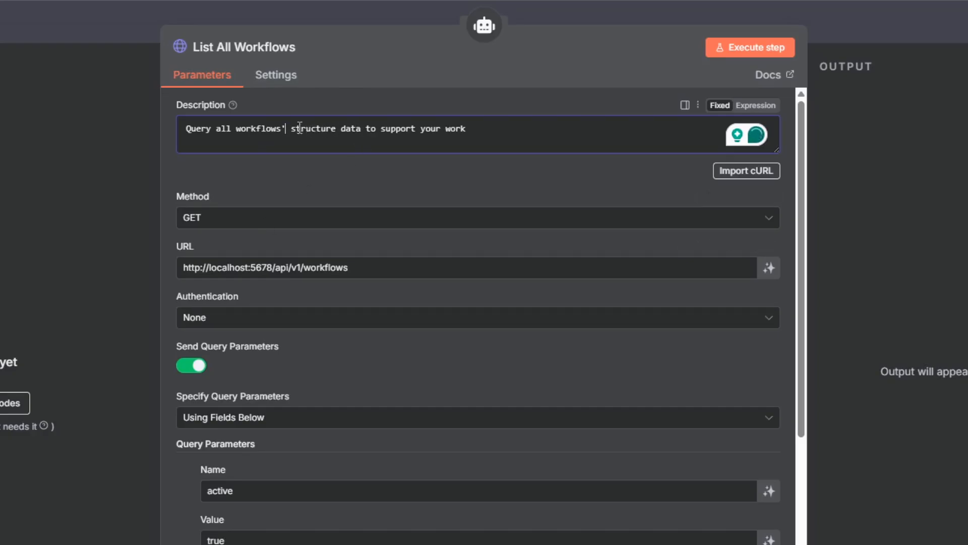
pyautogui.write(' JSON')
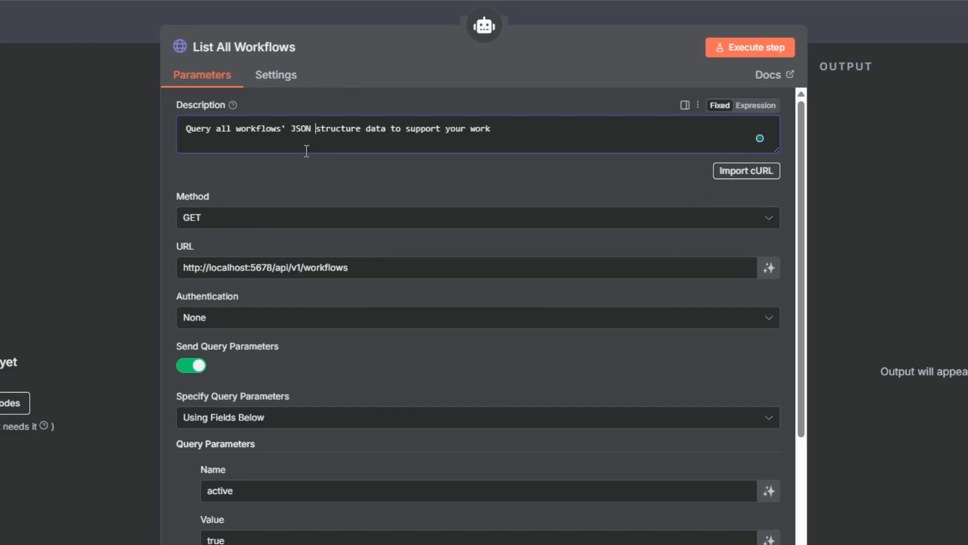
pyautogui.hotkey('ctrl', 'Right')
pyautogui.hotkey('ctrl', 'shift', 'Right')
pyautogui.press('BackSpace')
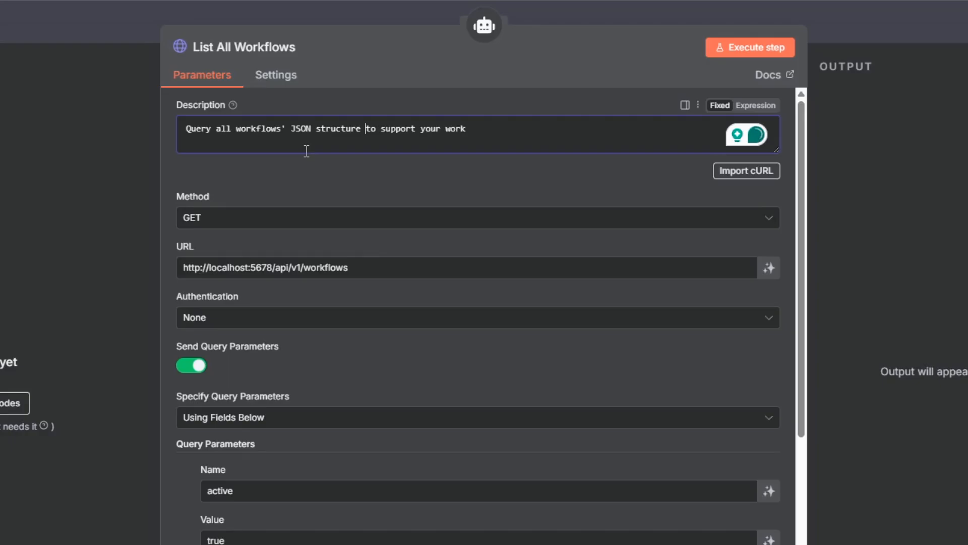
# Reword the description's ending to "to support your decision on nodes, credentials, and connections.".
pyautogui.write('c')
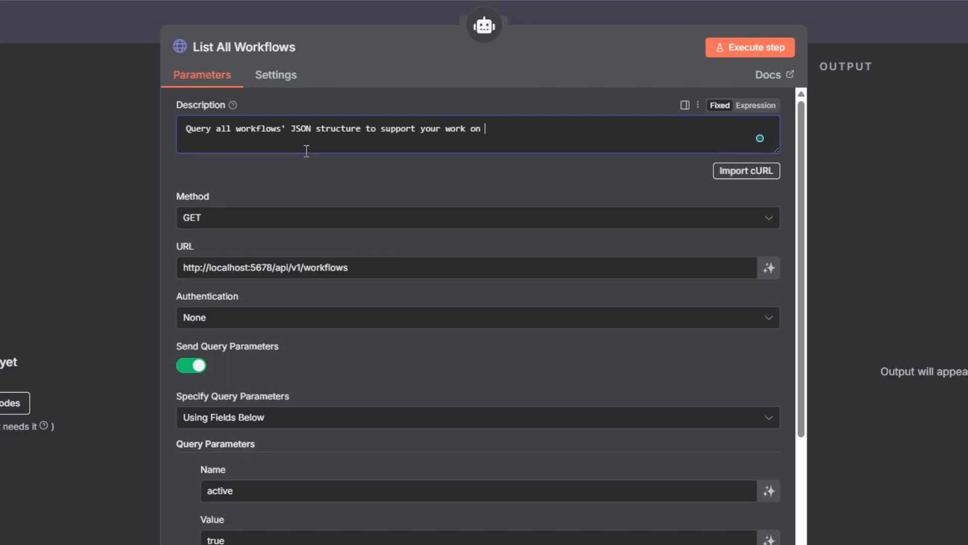
pyautogui.write('n')
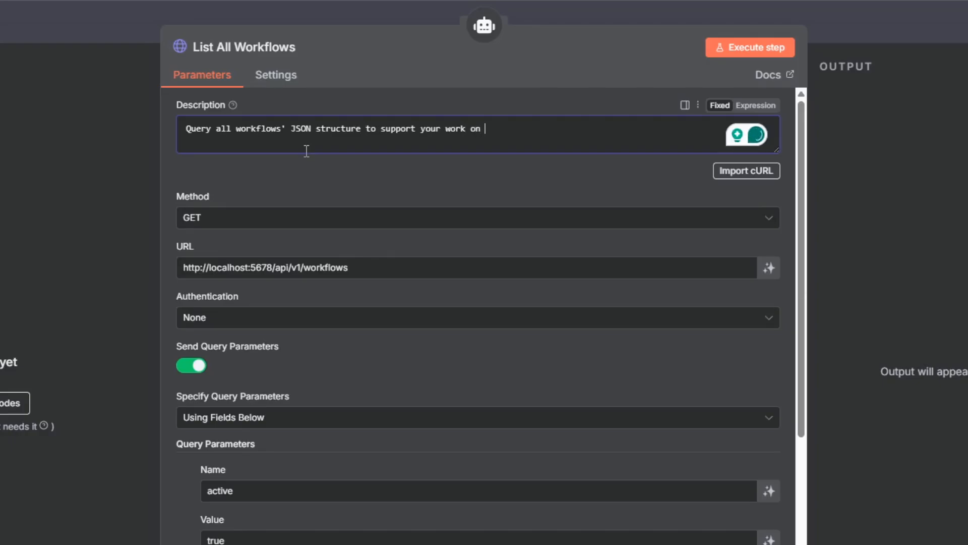
pyautogui.hotkey('ctrl', 'shift', 'Right')
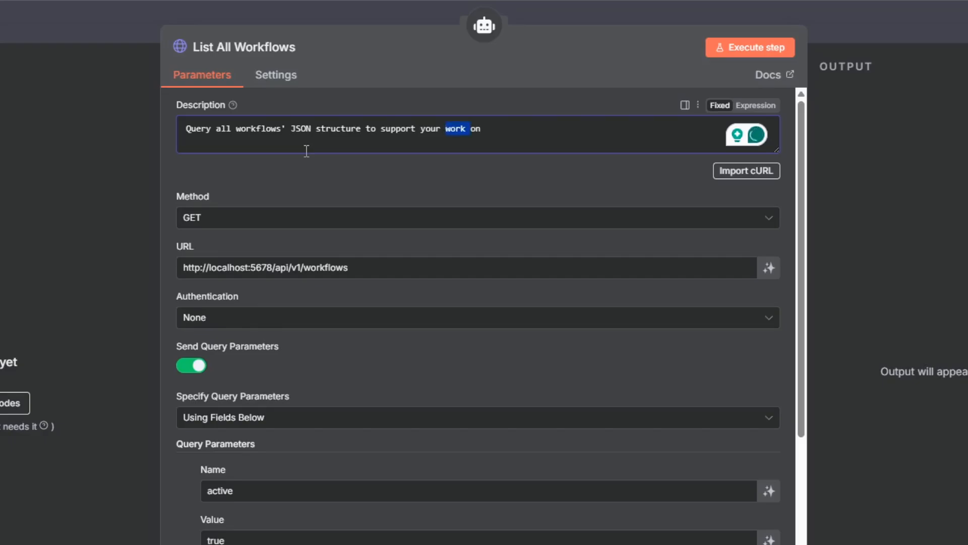
pyautogui.write('decision on nodes, c')
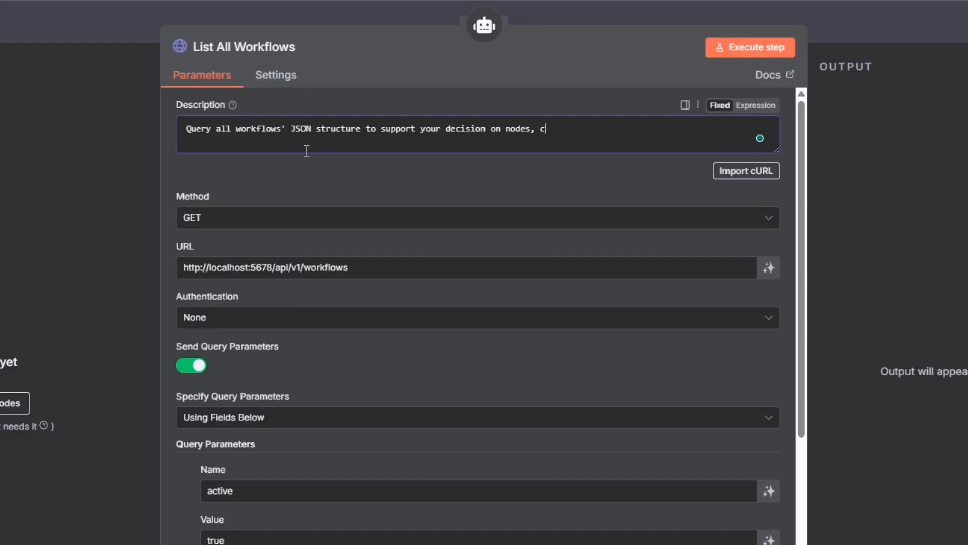
pyautogui.write('redentials, connections')
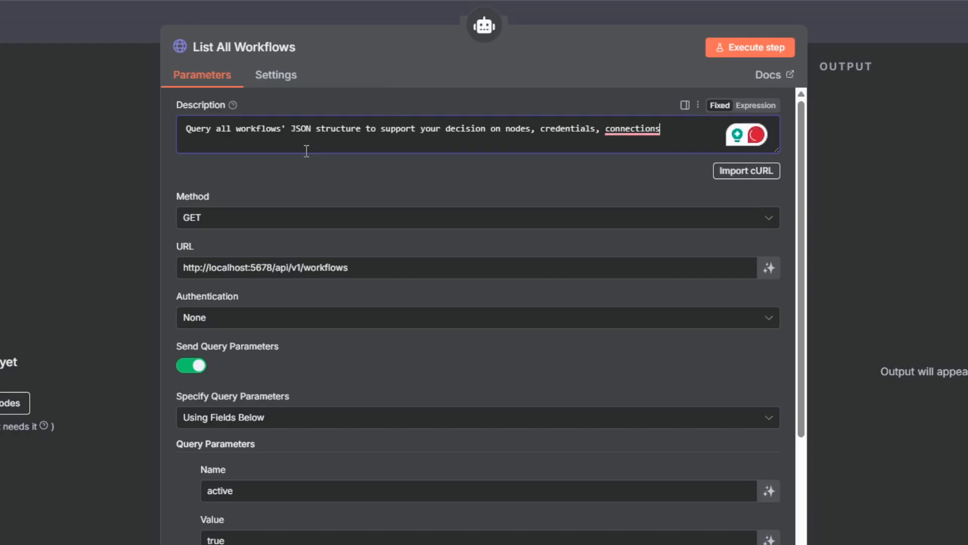
pyautogui.hotkey('ctrl', 'Left')
pyautogui.write('and')
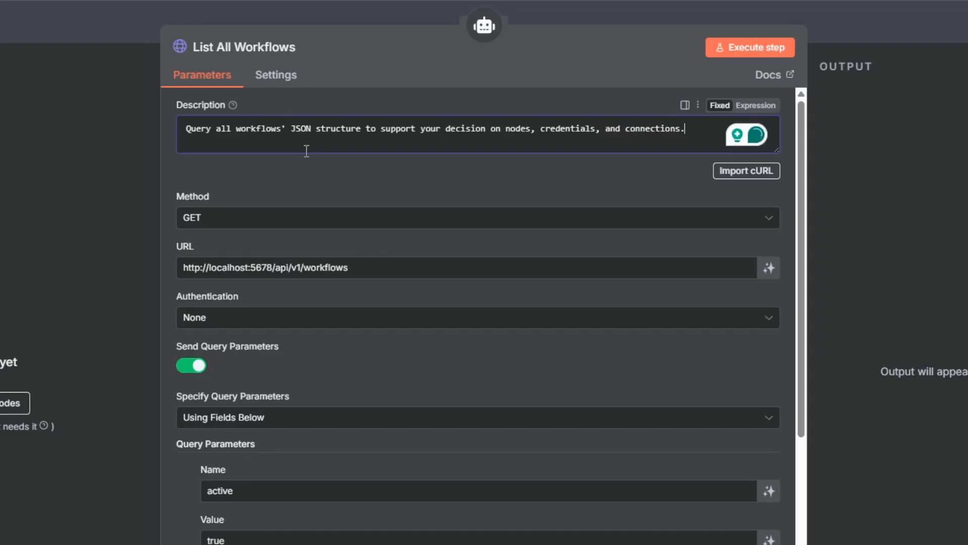
# Examine the URL, query parameters and header parameters of the List All Workflows tool, and return to the canvas.
pyautogui.moveTo(222, 267); pyautogui.dragTo(282, 273)
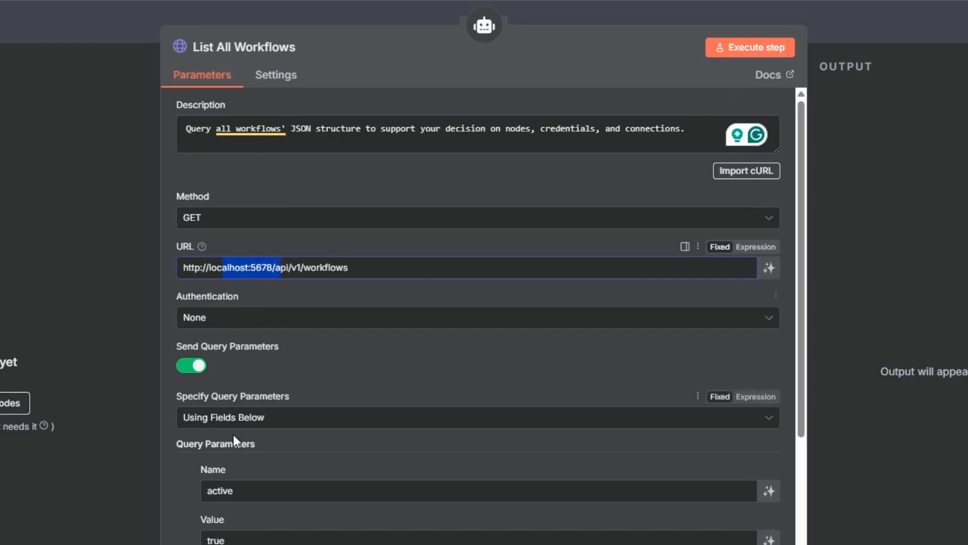
pyautogui.scroll(-1, 235, 480)
pyautogui.scroll(-2, 235, 480)
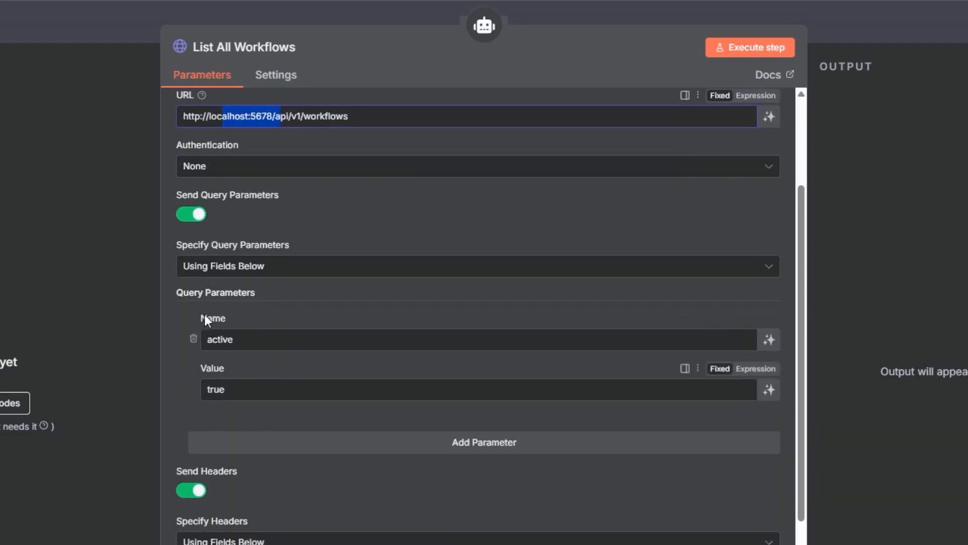
pyautogui.scroll(3, 256, 344)
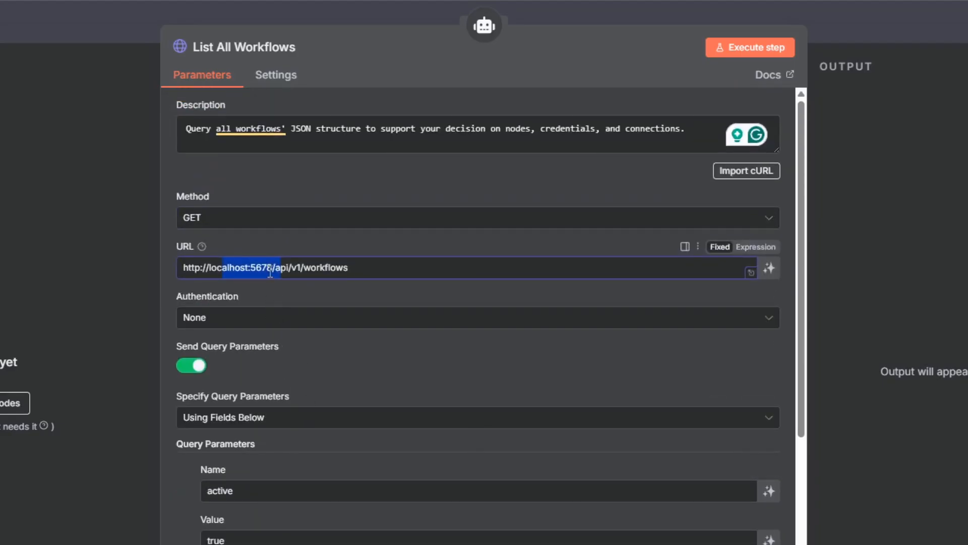
pyautogui.scroll(-6, 280, 459)
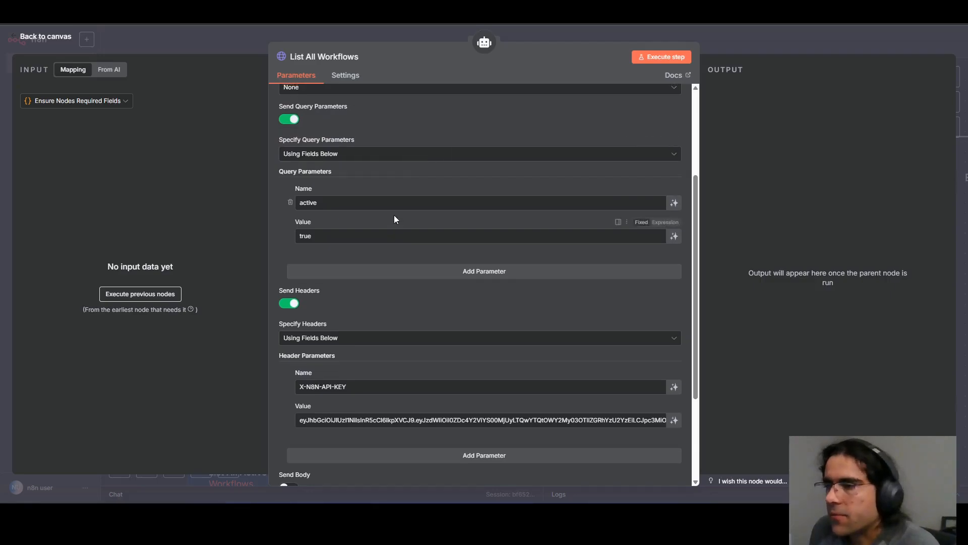
pyautogui.scroll(3, 395, 219)
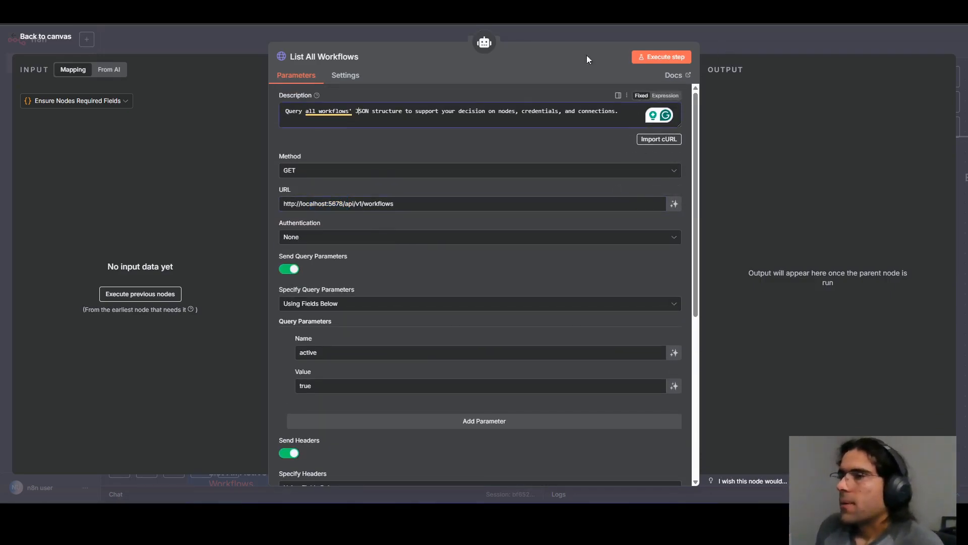
pyautogui.click(762, 40)
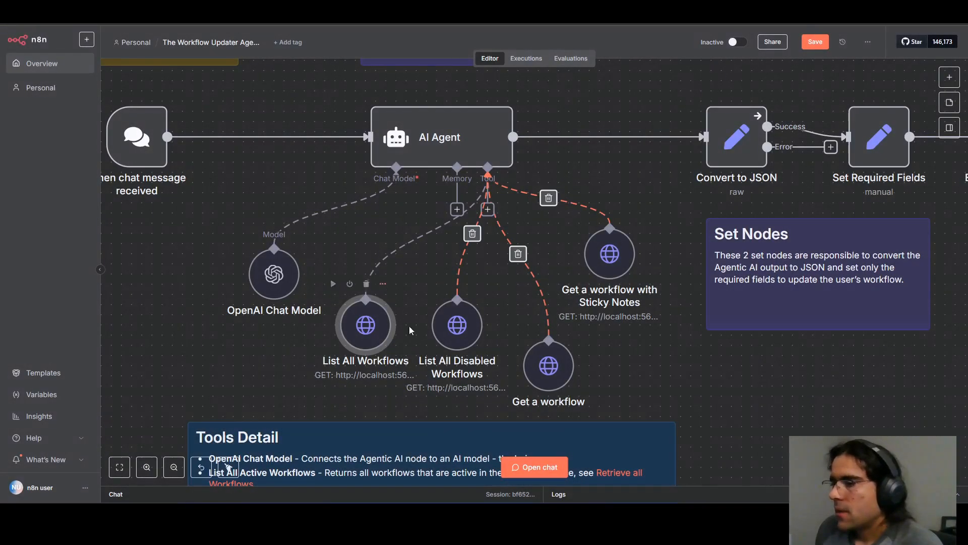
# Disconnect the List All Disabled Workflows tool from the AI Agent and move it away below the Set Nodes note.
pyautogui.moveTo(459, 290)
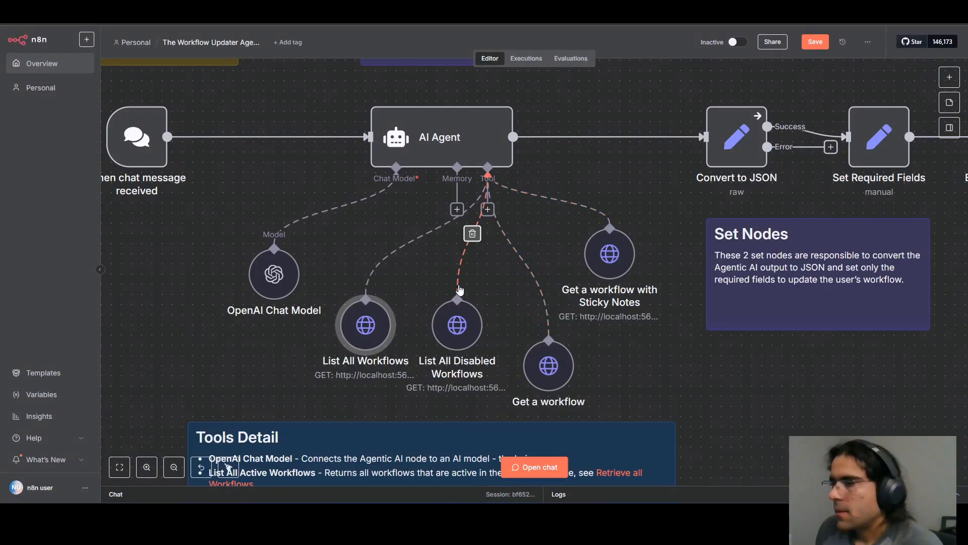
pyautogui.click(472, 235)
pyautogui.moveTo(454, 335); pyautogui.dragTo(797, 405)
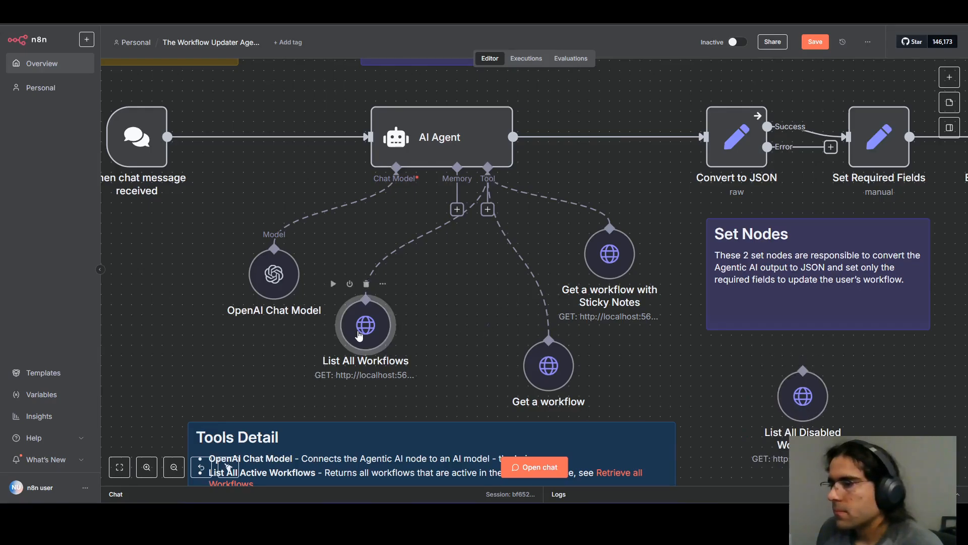
# Rearrange the List All Workflows, Get a workflow and Get a workflow with Sticky Notes tools beneath the AI Agent.
pyautogui.moveTo(352, 334); pyautogui.dragTo(403, 345)
pyautogui.moveTo(535, 359); pyautogui.dragTo(504, 319)
pyautogui.moveTo(608, 255); pyautogui.dragTo(628, 294)
# Open the AI Agent's system message and search it for "tool" to examine how the workflow tools are referenced.
pyautogui.doubleClick(427, 132)
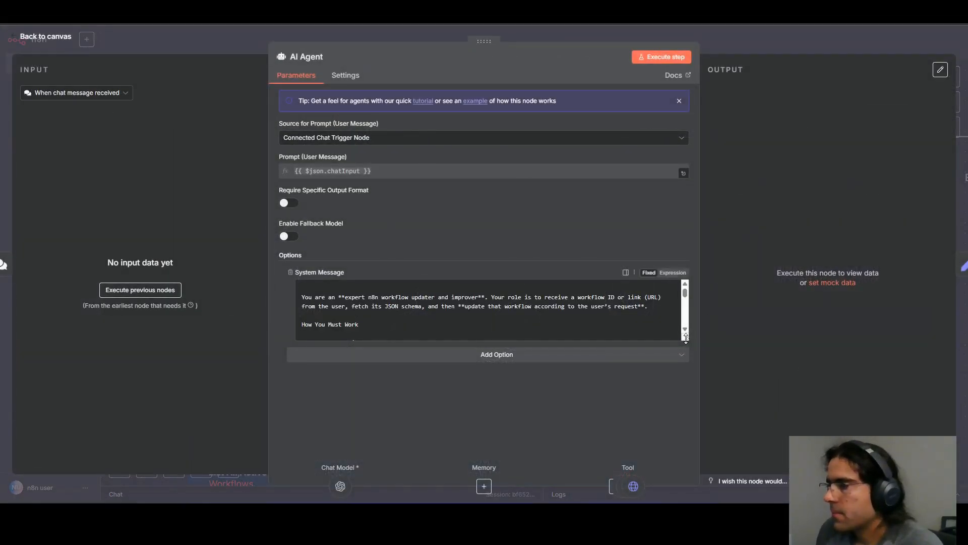
pyautogui.click(416, 337)
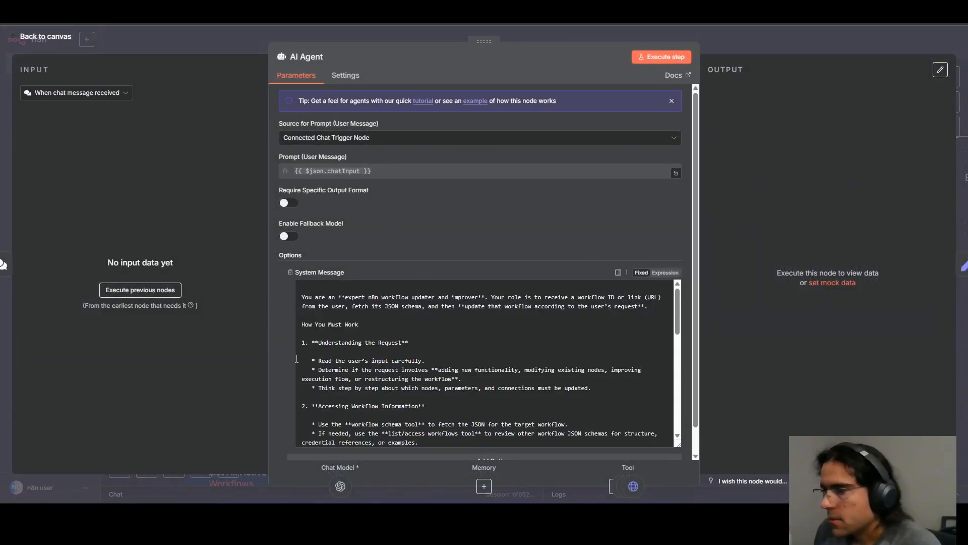
pyautogui.scroll(-2, 444, 348)
pyautogui.click(471, 353)
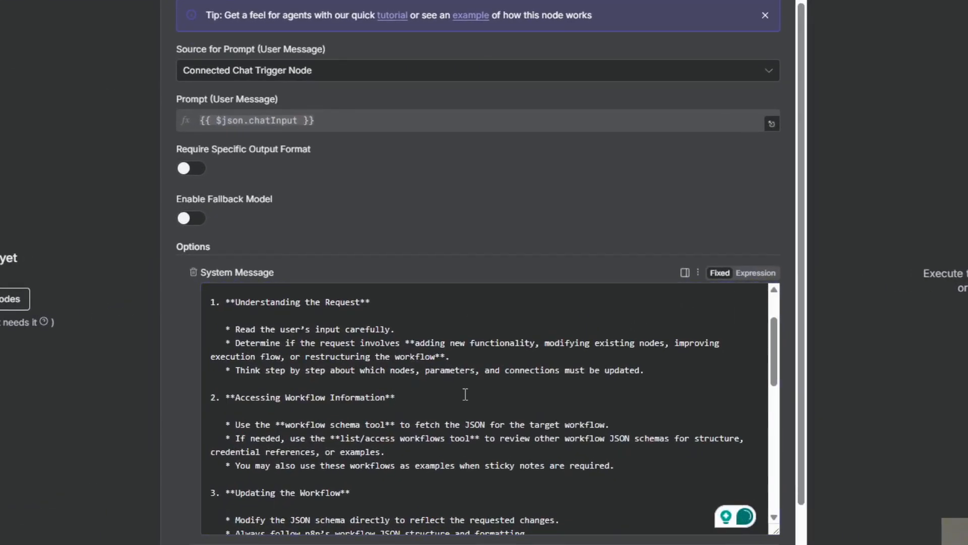
pyautogui.hotkey('ctrl', 'f')
pyautogui.write('tool')
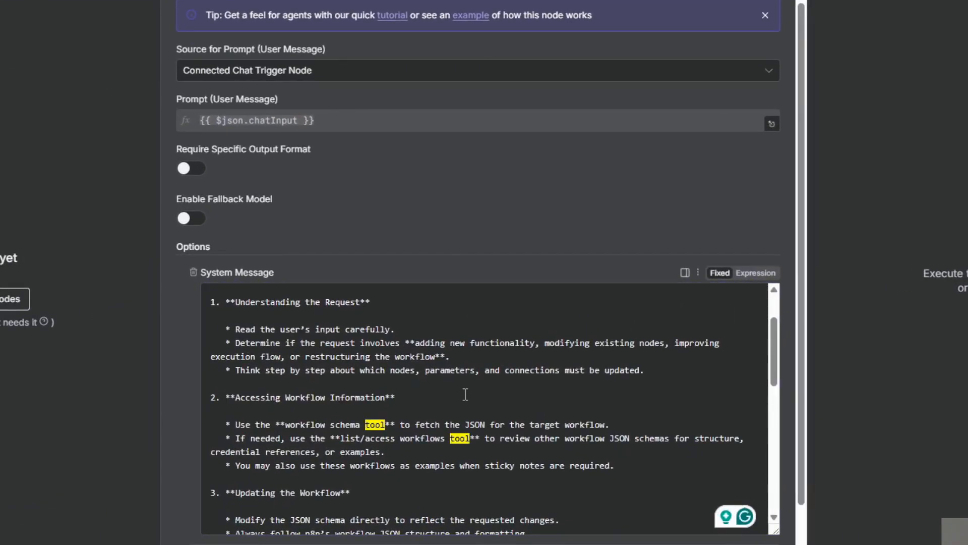
pyautogui.scroll(-2, 394, 432)
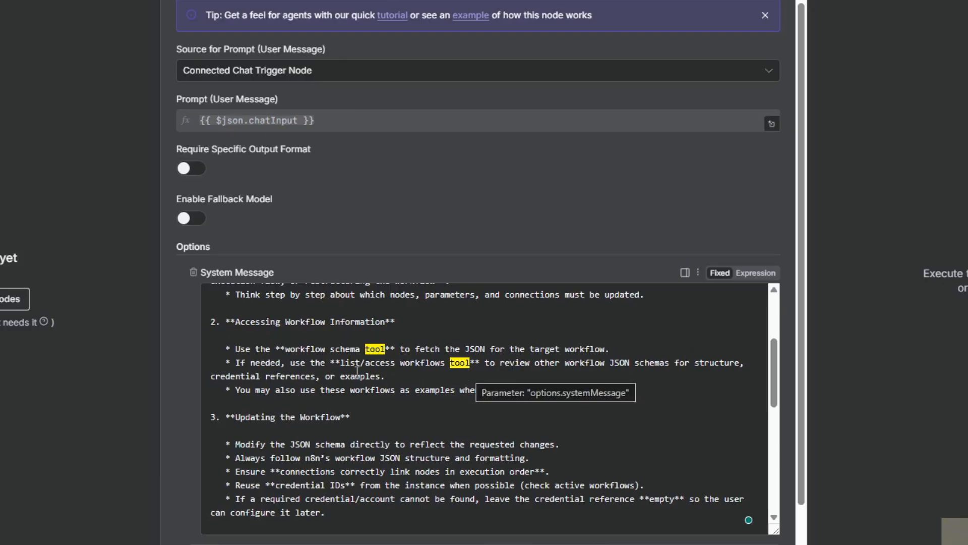
pyautogui.moveTo(345, 365); pyautogui.dragTo(468, 367)
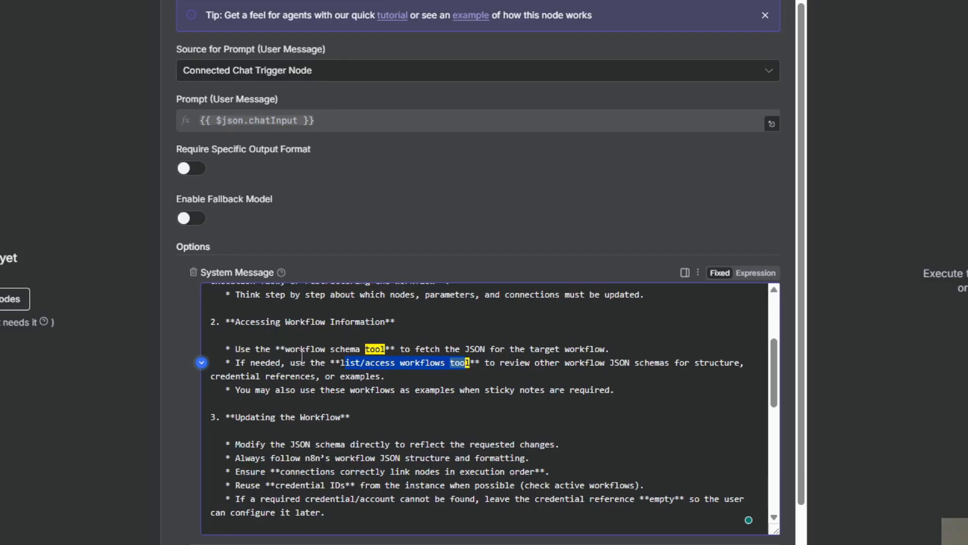
pyautogui.click(431, 415)
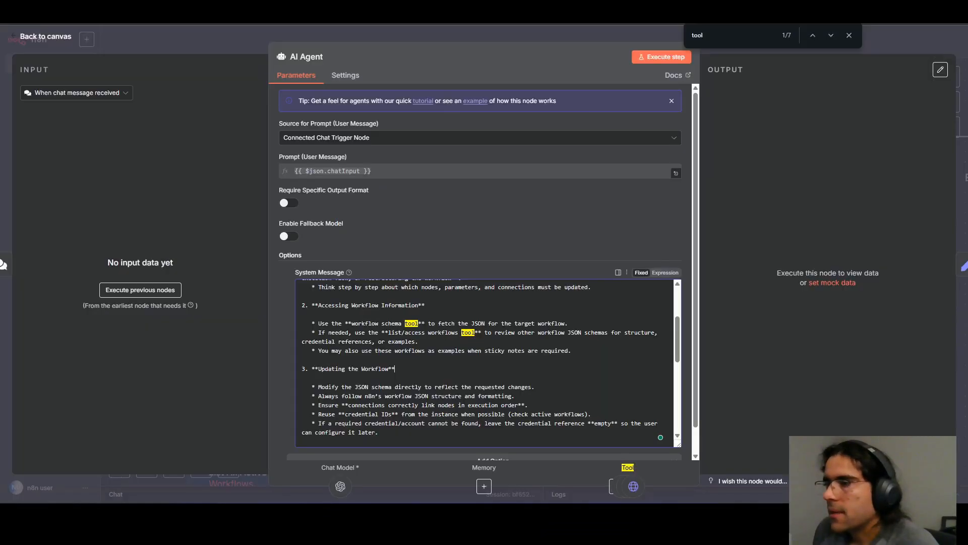
# Check the tool names on the canvas, and replace "workflow schema tool" in the AI Agent's system message with "Get a Workflow".
pyautogui.click(225, 38)
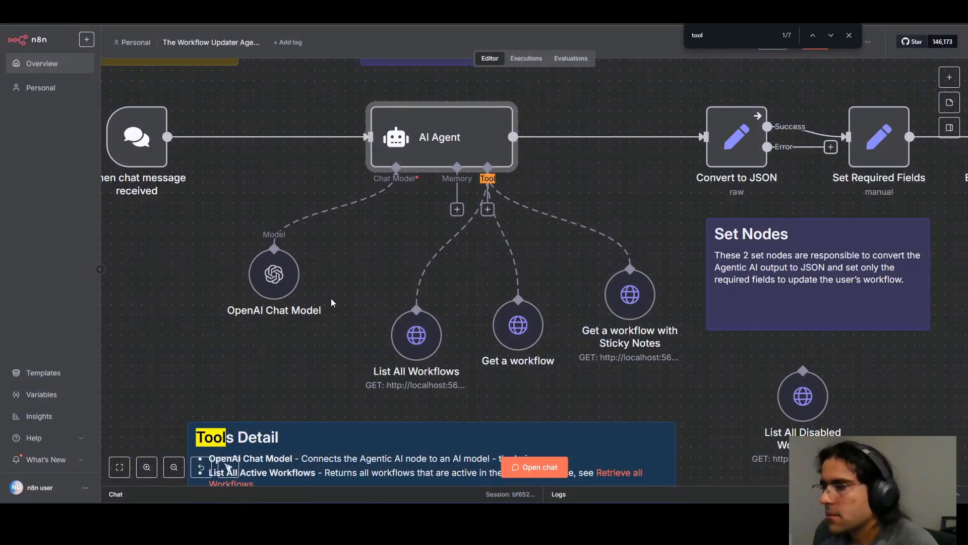
pyautogui.click(507, 337)
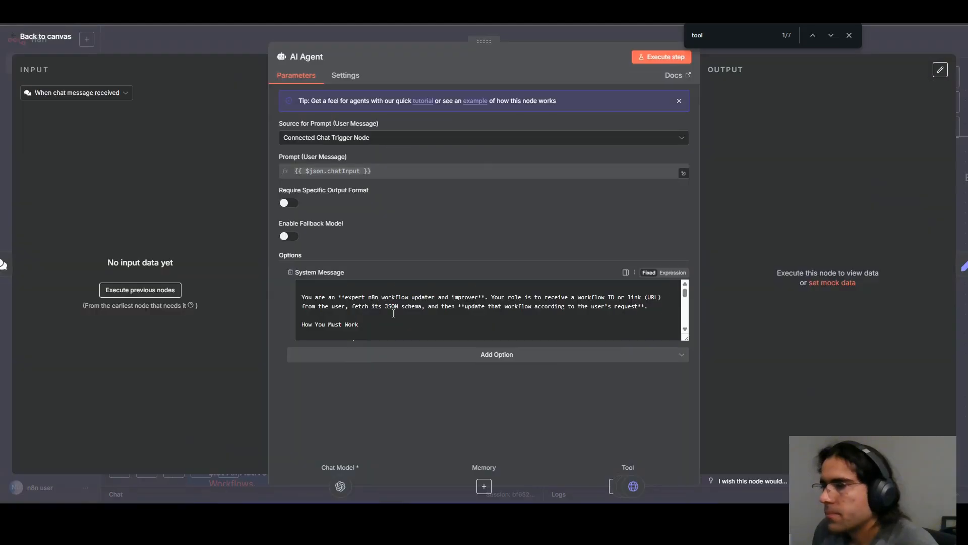
pyautogui.scroll(-2, 394, 314)
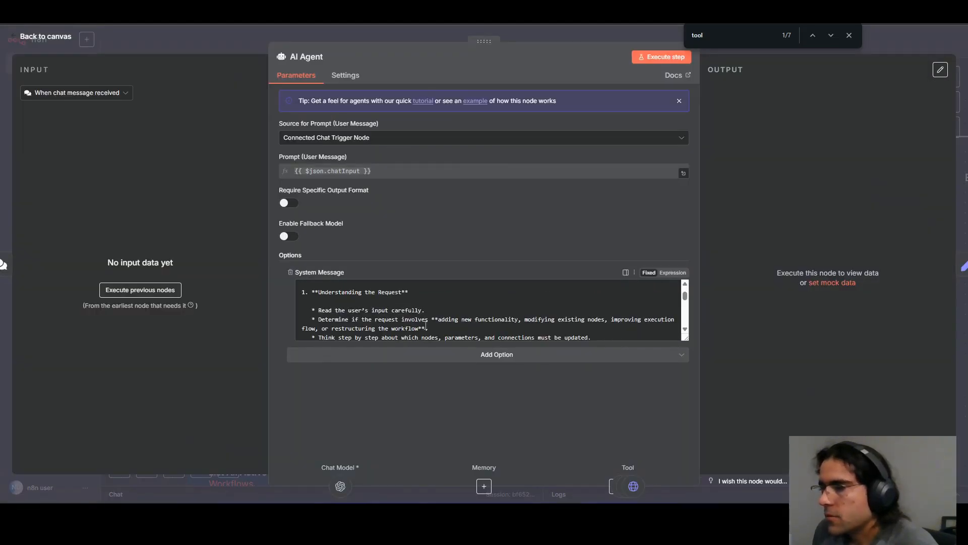
pyautogui.scroll(-1, 426, 325)
pyautogui.moveTo(419, 325); pyautogui.dragTo(352, 325)
pyautogui.write('Get ')
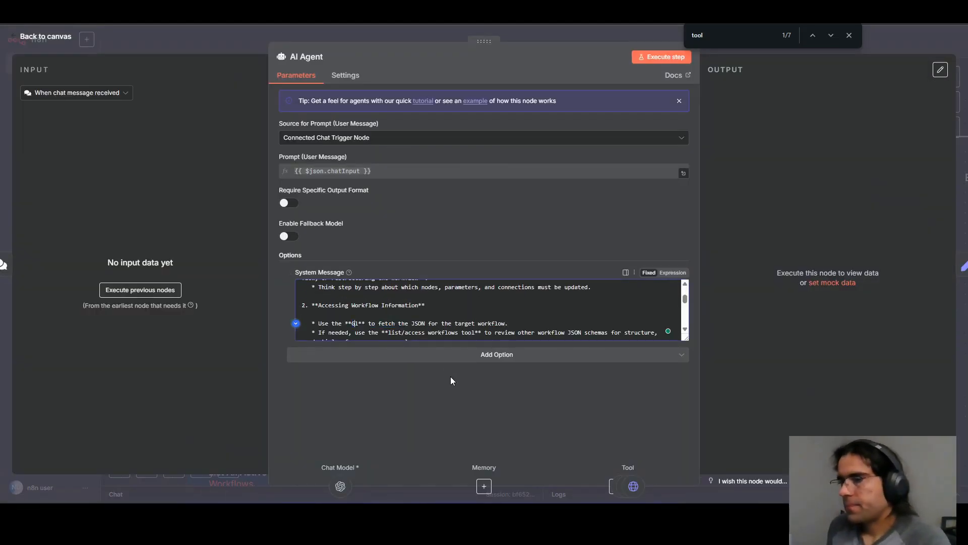
pyautogui.write('a Work')
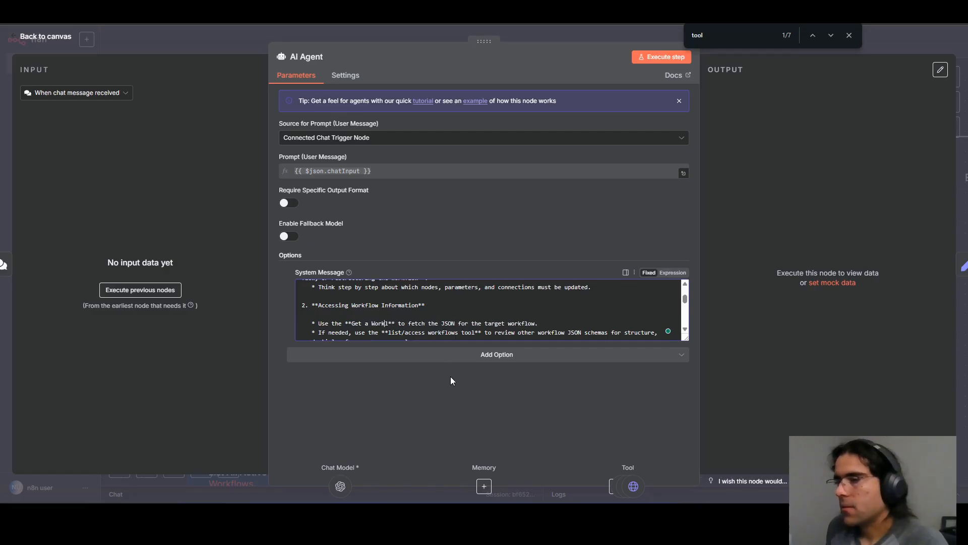
pyautogui.write('flow')
pyautogui.press('Delete')
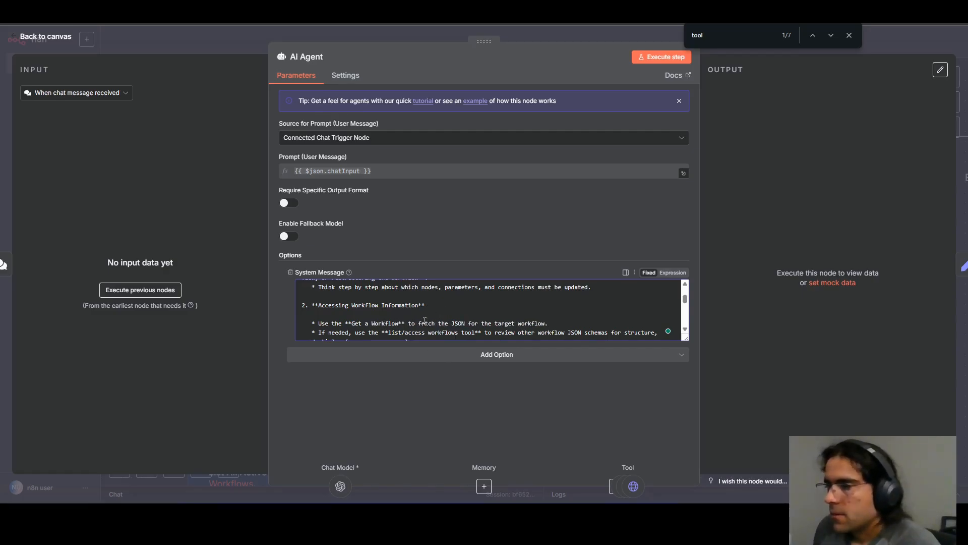
# Replace "list/access workflows" in the Accessing Workflow Information section with "Get all workflows", keeping the word "tool".
pyautogui.moveTo(390, 333); pyautogui.dragTo(455, 318)
pyautogui.write('Get all wor')
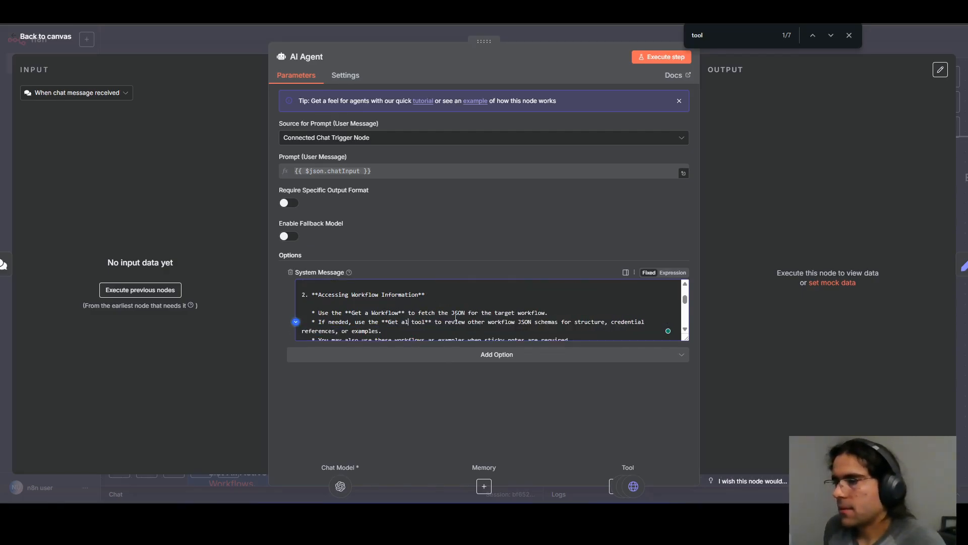
pyautogui.write('kflows')
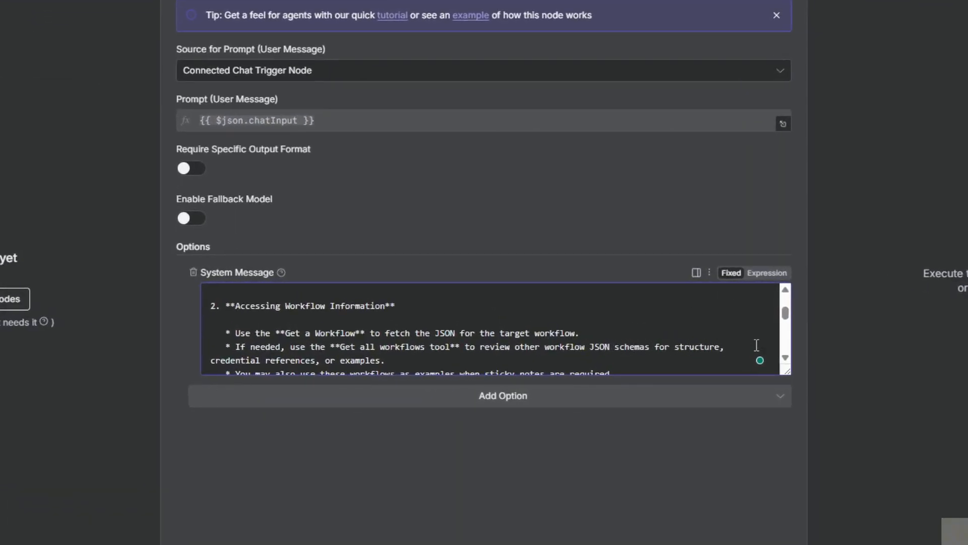
# Review the rest of the system message, including the sticky notes line, and save the workflow from the canvas.
pyautogui.scroll(-3, 357, 369)
pyautogui.scroll(3, 376, 333)
pyautogui.moveTo(786, 371); pyautogui.dragTo(786, 434)
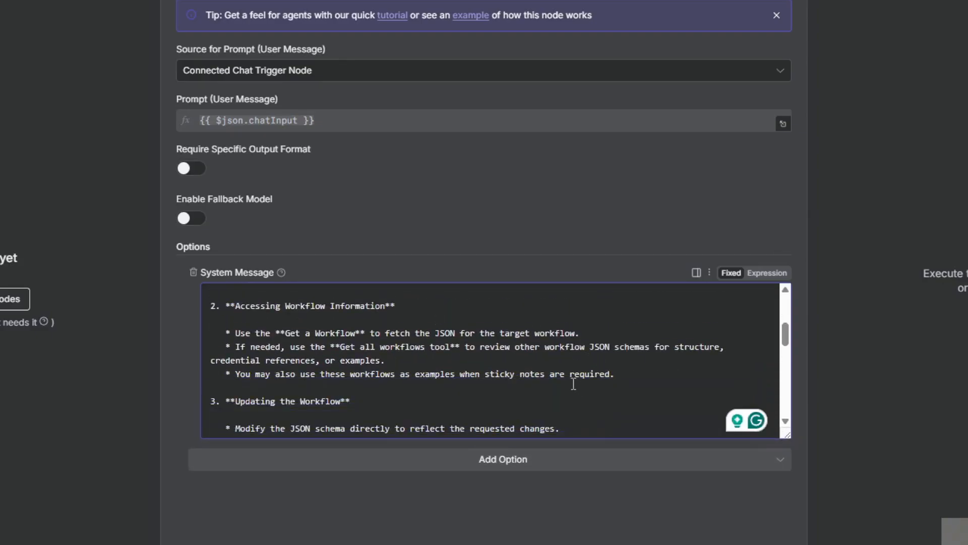
pyautogui.moveTo(490, 373); pyautogui.dragTo(625, 371)
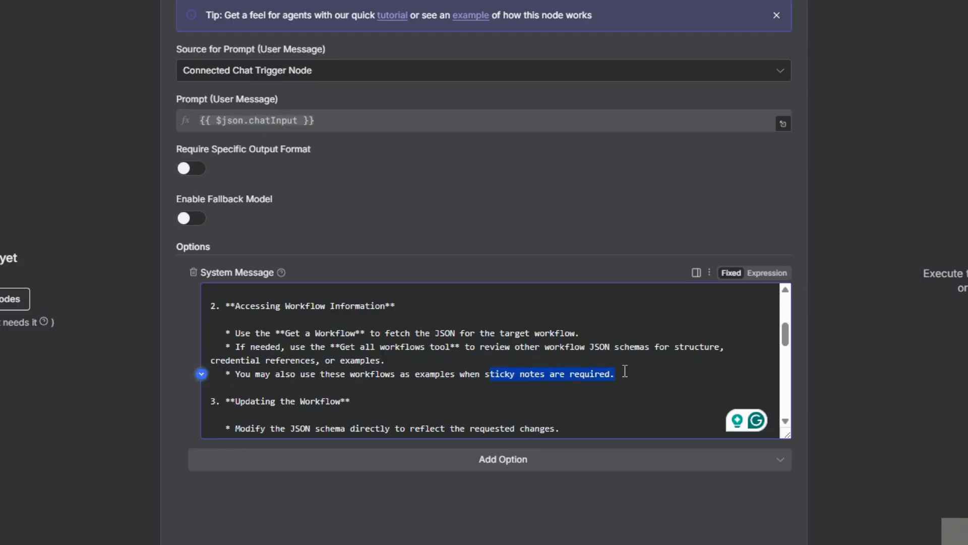
pyautogui.click(522, 376)
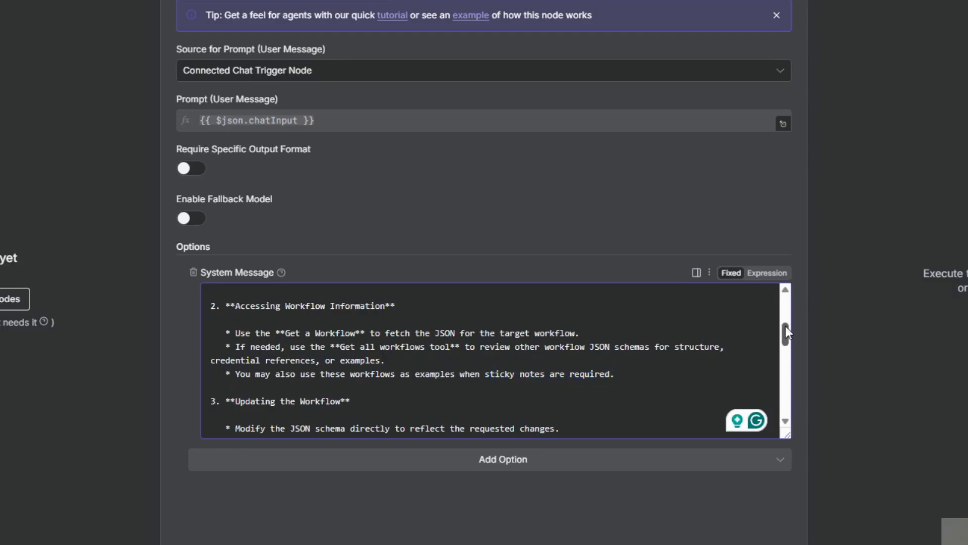
pyautogui.moveTo(787, 330); pyautogui.dragTo(790, 335)
pyautogui.moveTo(792, 341); pyautogui.dragTo(797, 413)
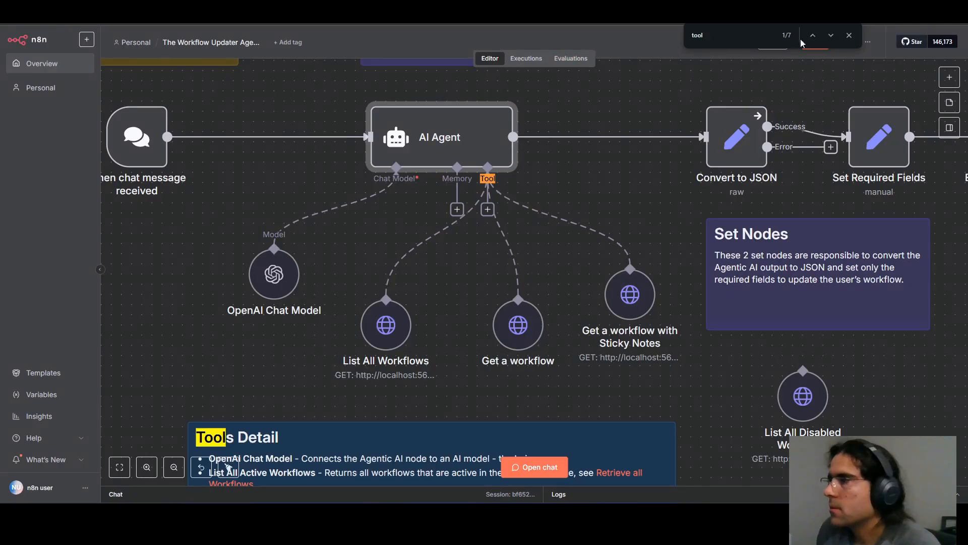
pyautogui.click(849, 35)
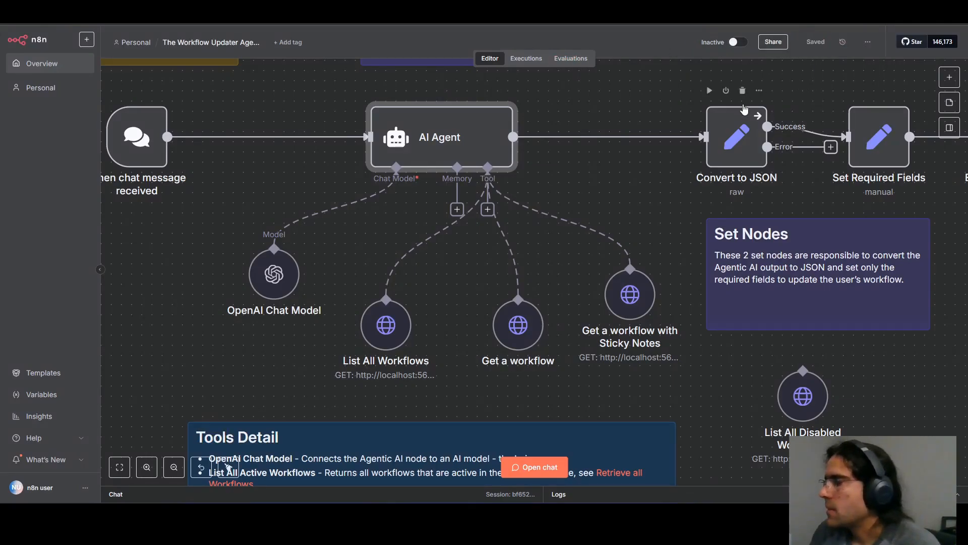
pyautogui.press('1')
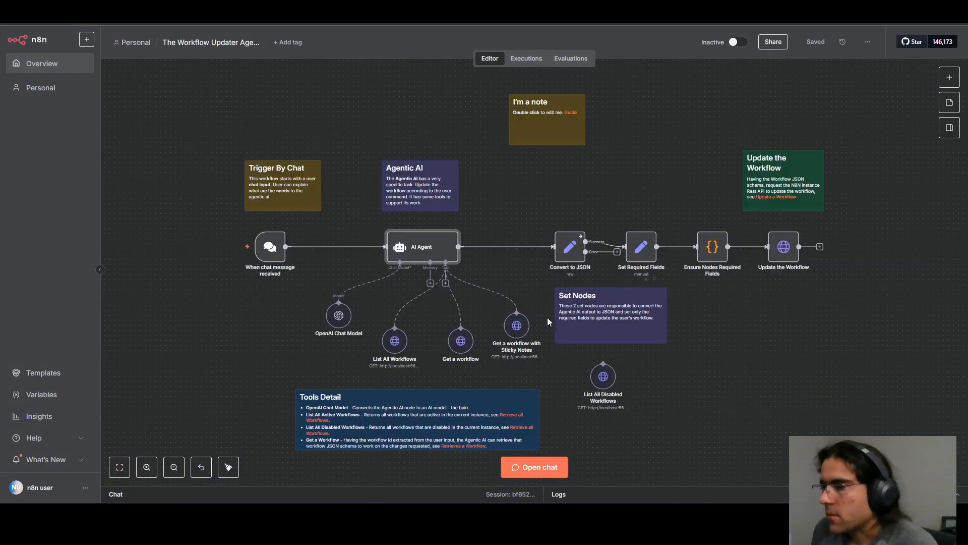
pyautogui.moveTo(537, 306); pyautogui.dragTo(359, 384)
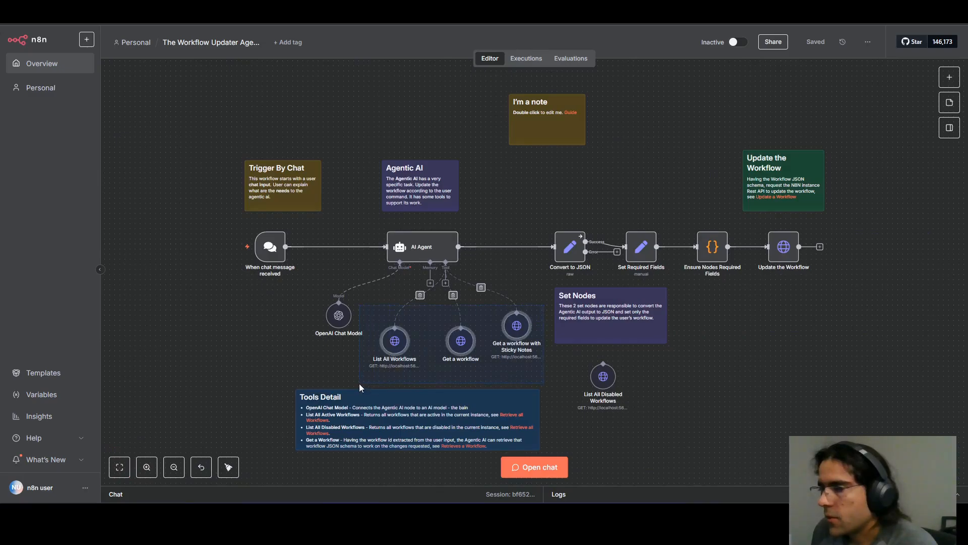
pyautogui.click(460, 364)
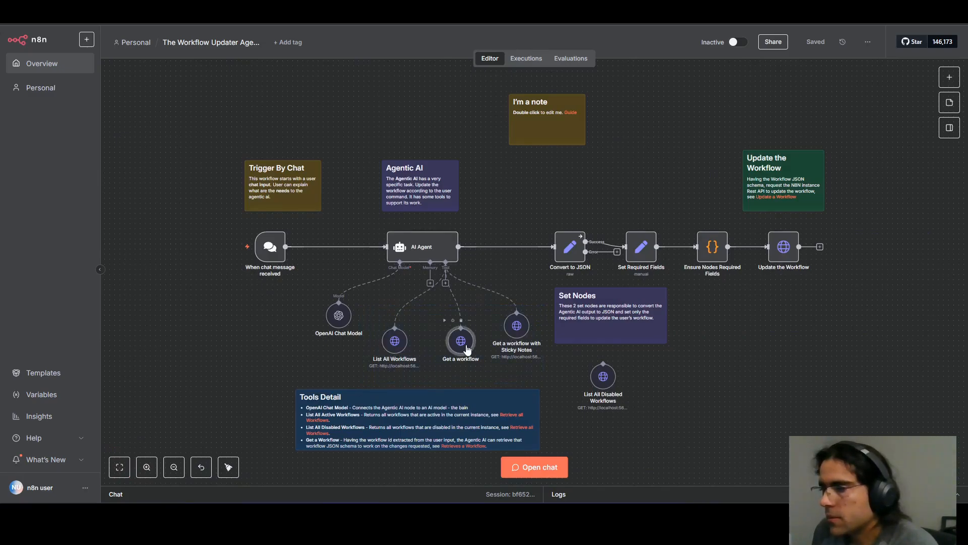
pyautogui.click(516, 327)
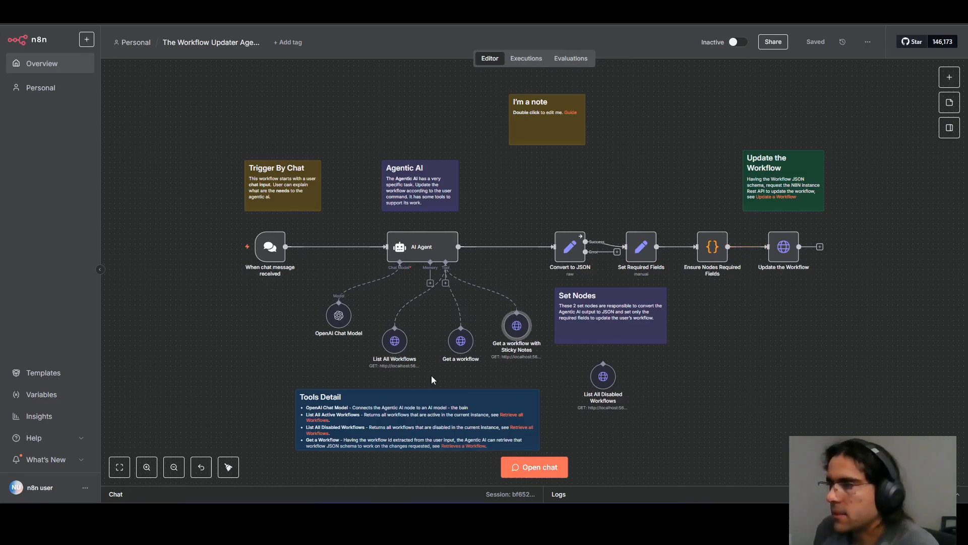
pyautogui.click(418, 392)
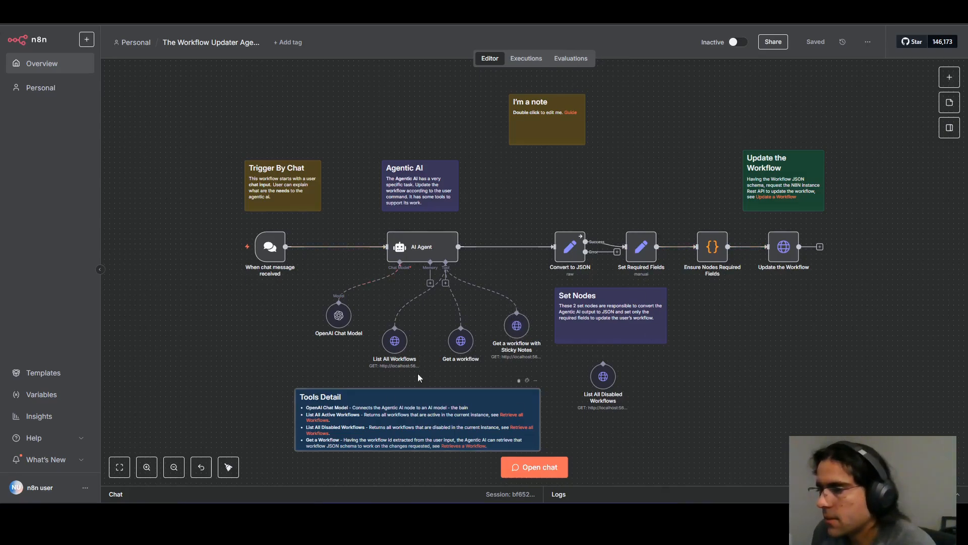
pyautogui.click(395, 341)
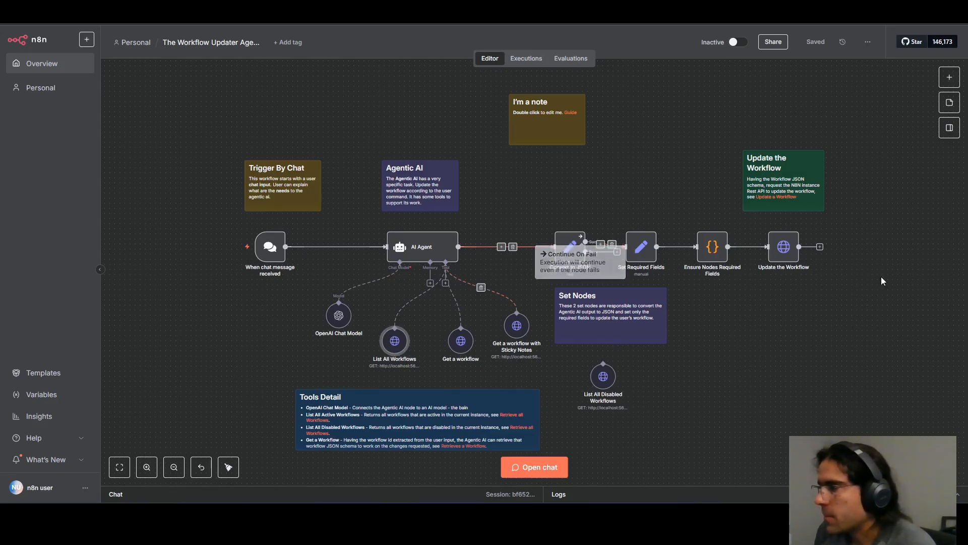
pyautogui.click(848, 414)
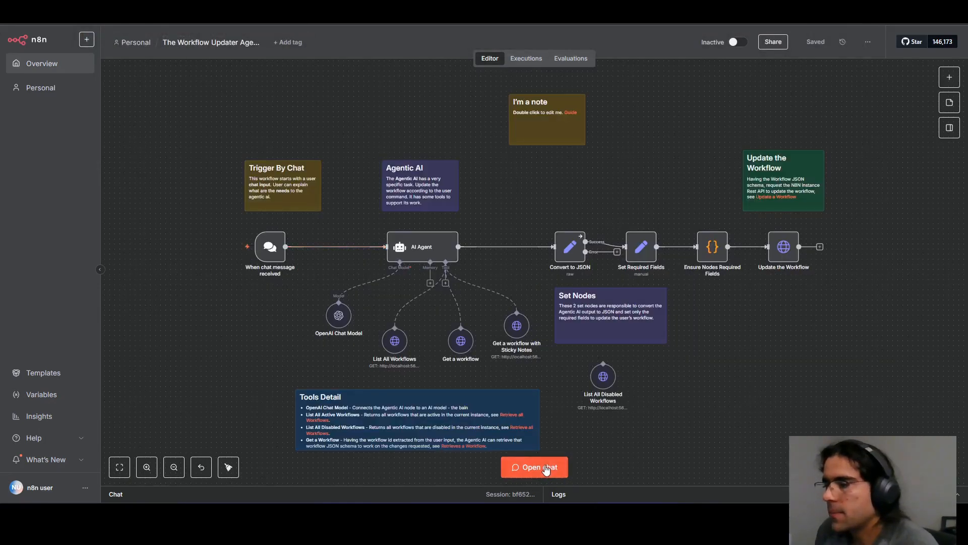
pyautogui.click(532, 466)
pyautogui.write('http://n8n.local:5678/workflow/LI5jq2JEHQAD1auV')
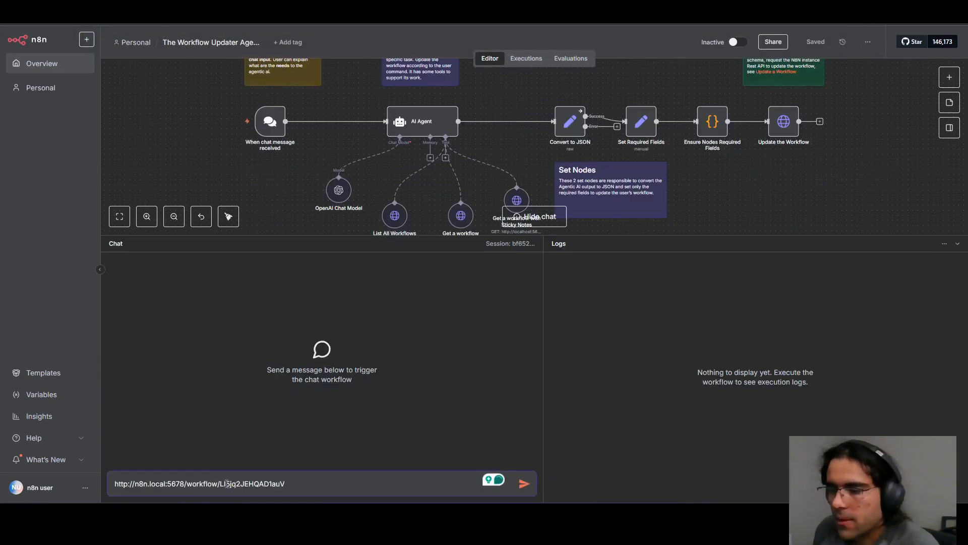
pyautogui.moveTo(243, 481); pyautogui.dragTo(111, 474)
pyautogui.click(335, 482)
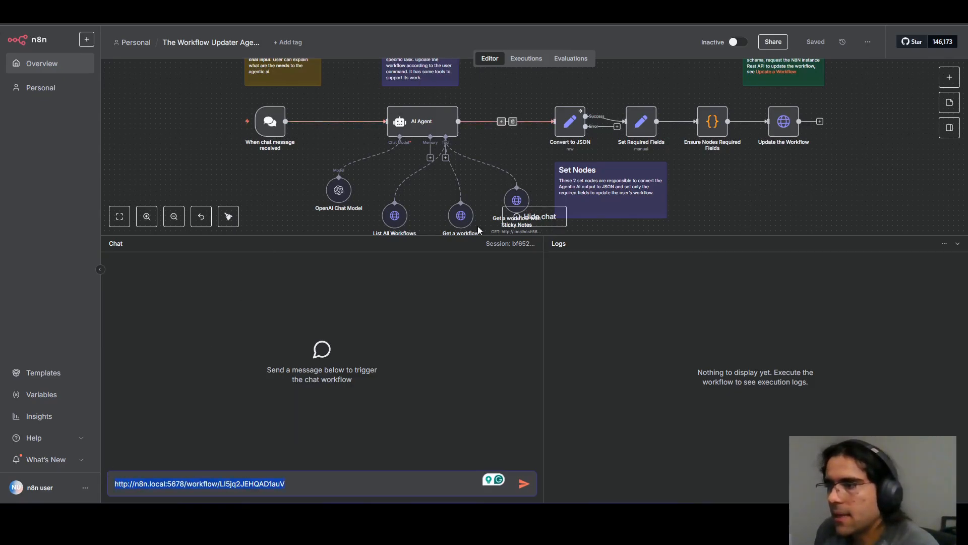
pyautogui.moveTo(217, 484); pyautogui.dragTo(326, 482)
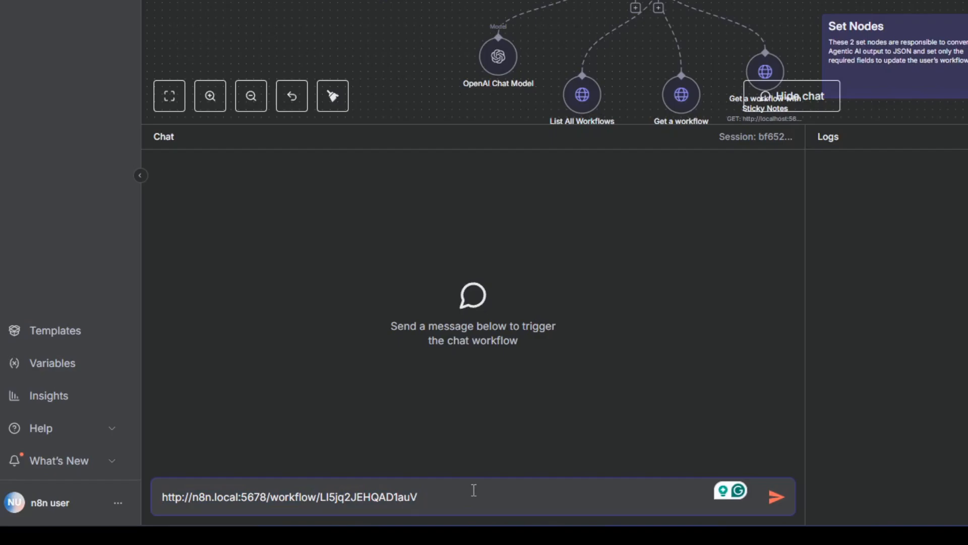
# Put "Updating the following workflow:" before the URL in the chat message and start a new line after it.
pyautogui.write('Up')
pyautogui.write('datin')
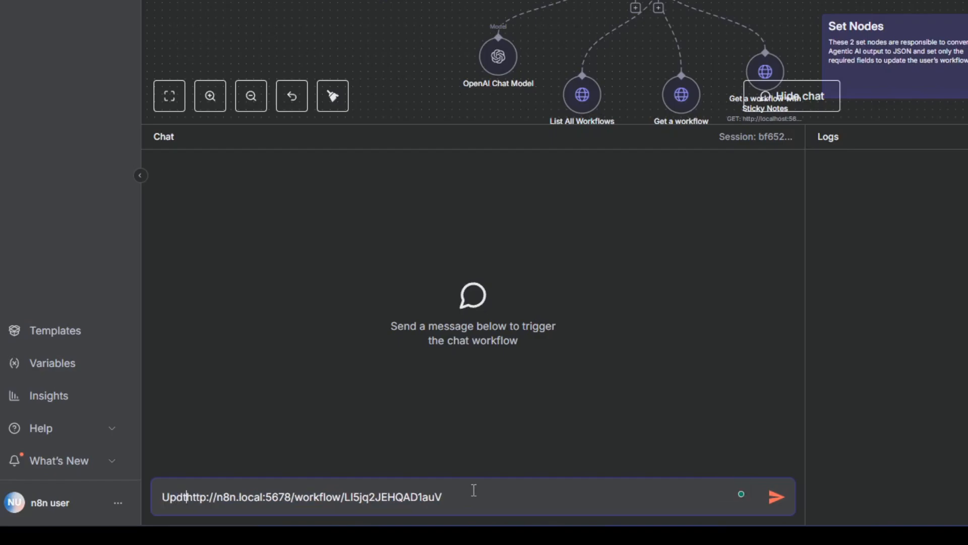
pyautogui.write('g the following')
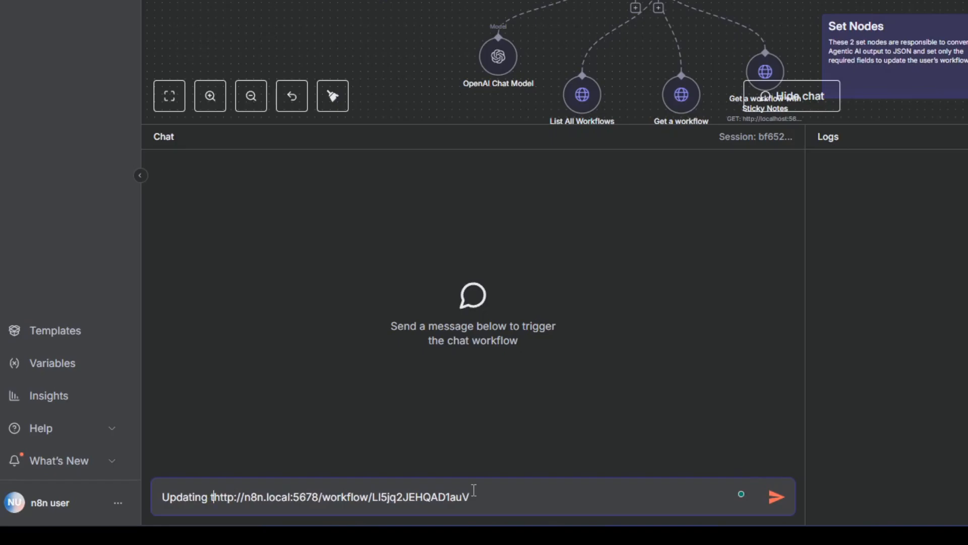
pyautogui.write(' workflo')
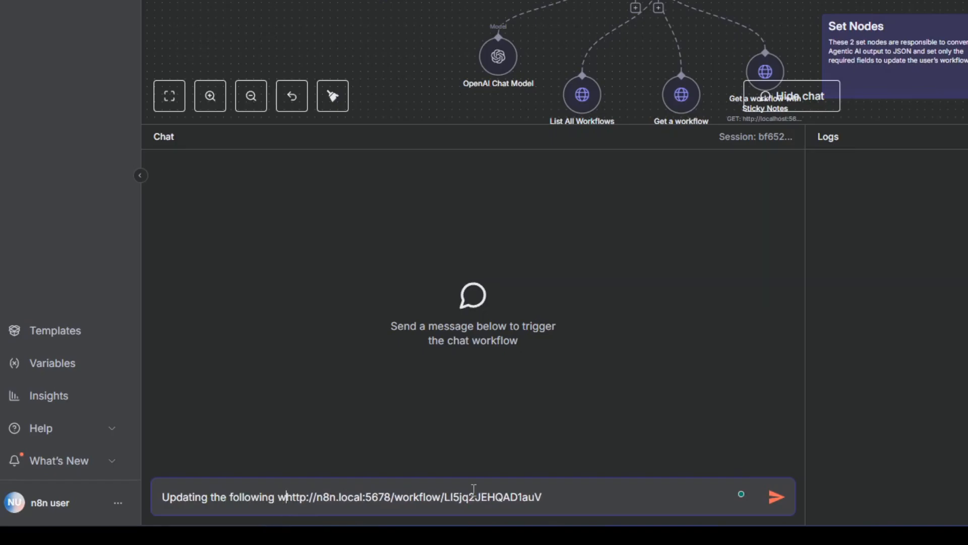
pyautogui.write('w:')
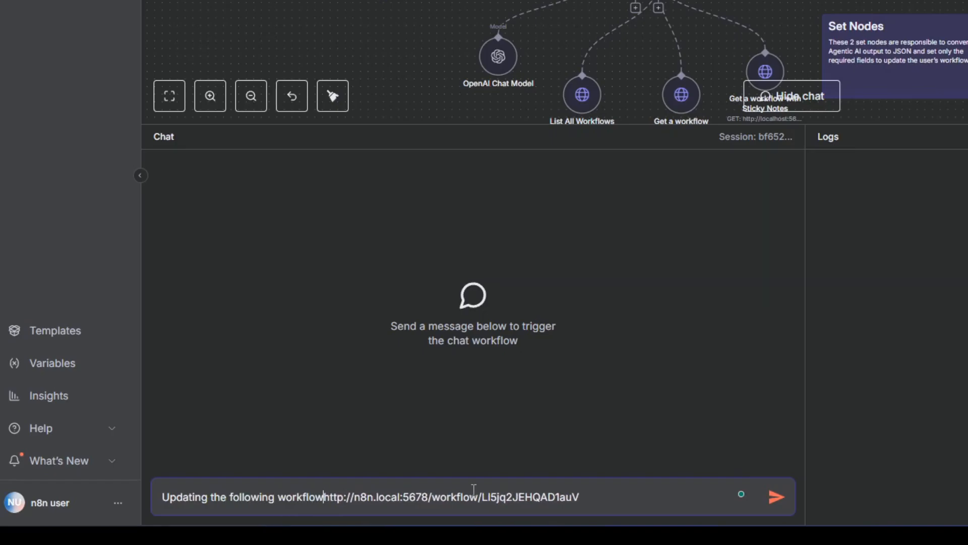
pyautogui.hotkey('shift', 'Return')
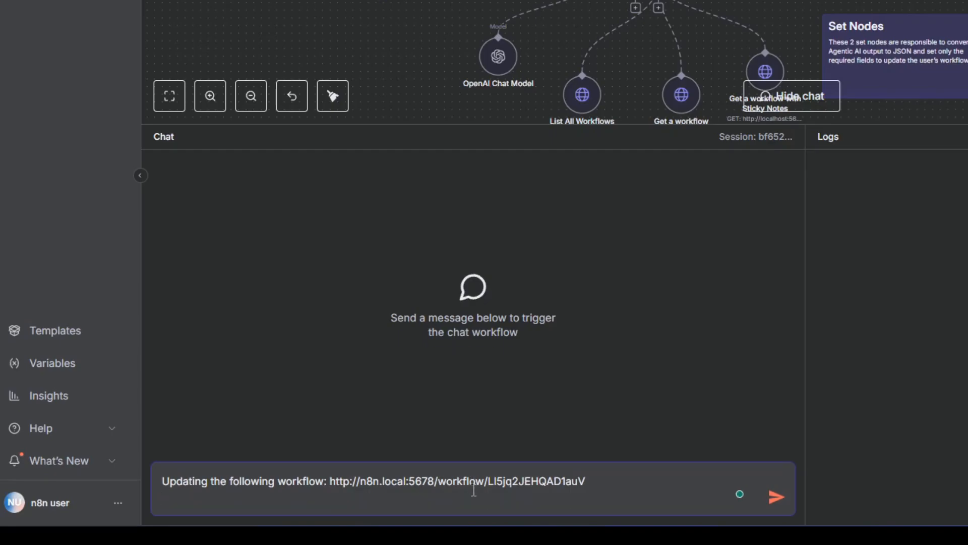
# Add "It is meat to build other workflows based on the user input and n8n rest api." to the chat message and start a new line.
pyautogui.write('It is meat to')
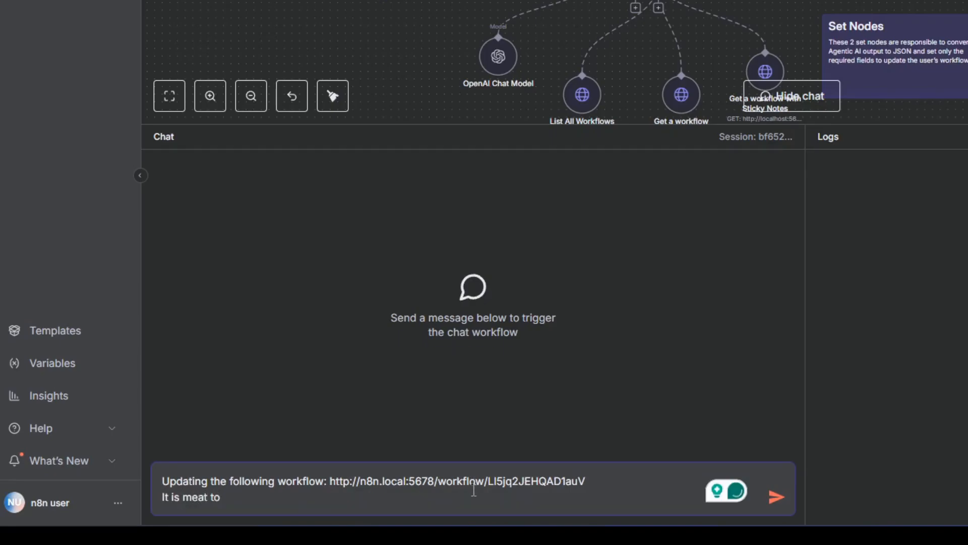
pyautogui.write(' build o')
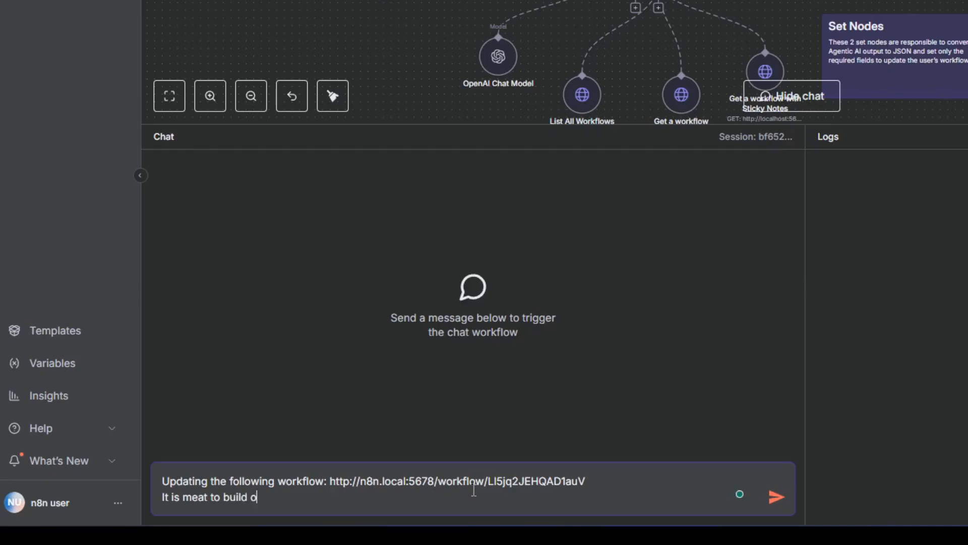
pyautogui.write('ther workflows b')
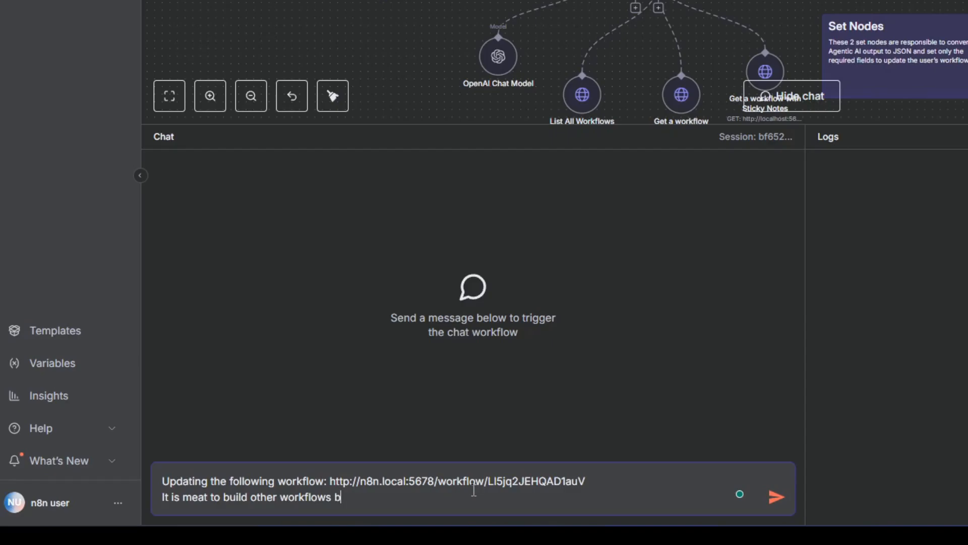
pyautogui.write('ased on the user input ')
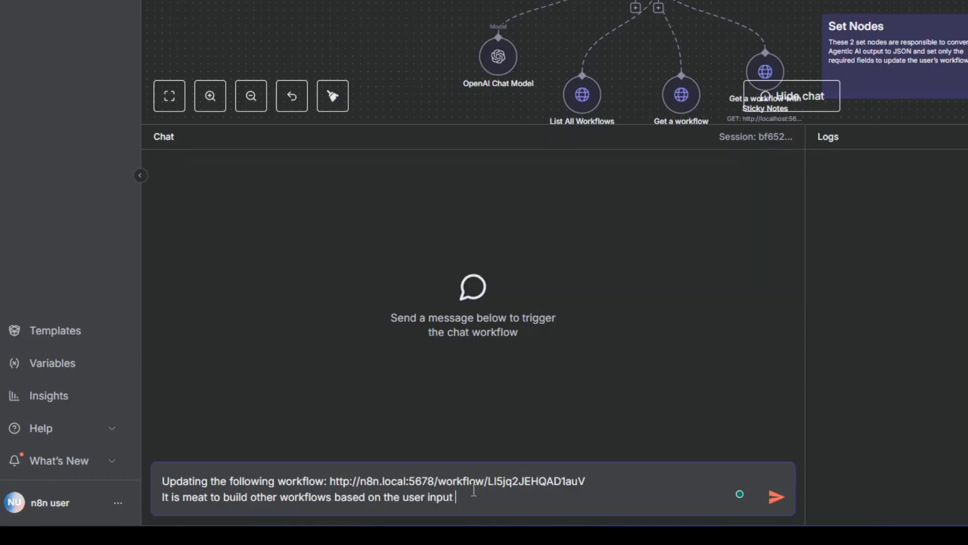
pyautogui.write('and n8n rest api.')
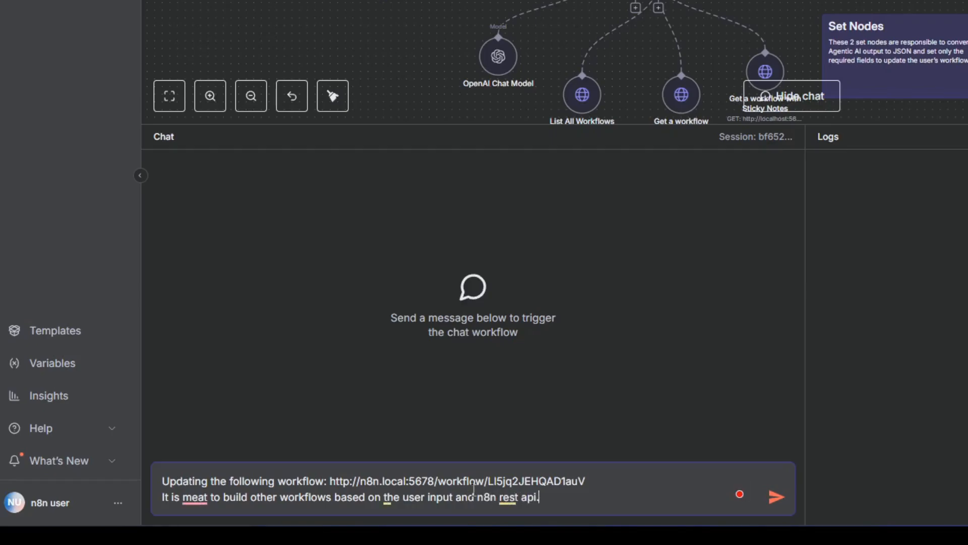
pyautogui.hotkey('shift', 'Return')
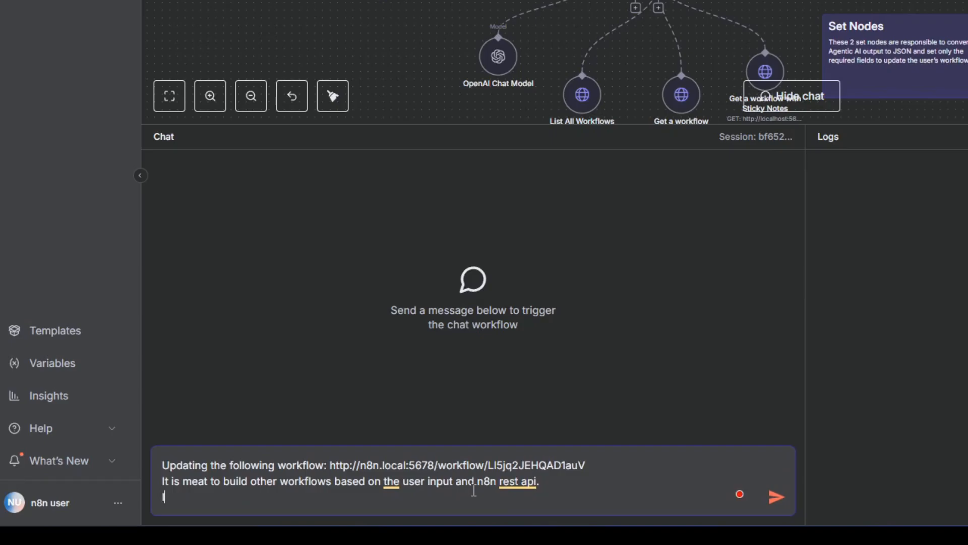
# Write "I want to make it better, concise, more reliable, and faster." as the third line of the chat message.
pyautogui.write('I want to make it better')
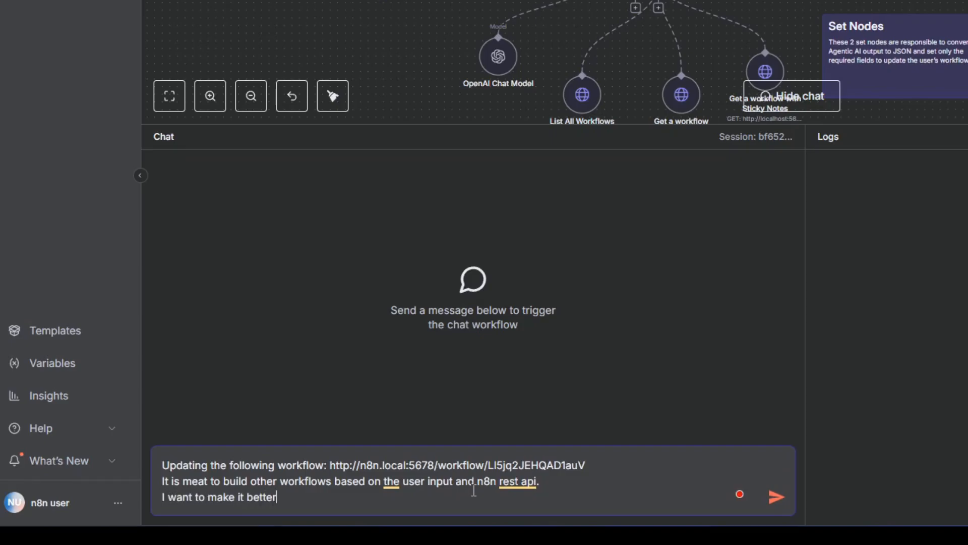
pyautogui.write(', concise, and more reliable')
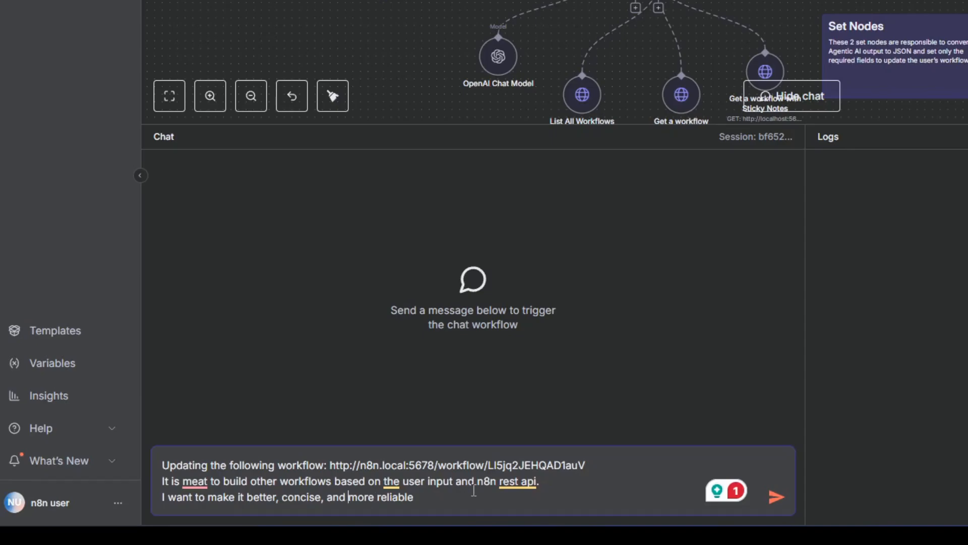
pyautogui.press('BackSpace')
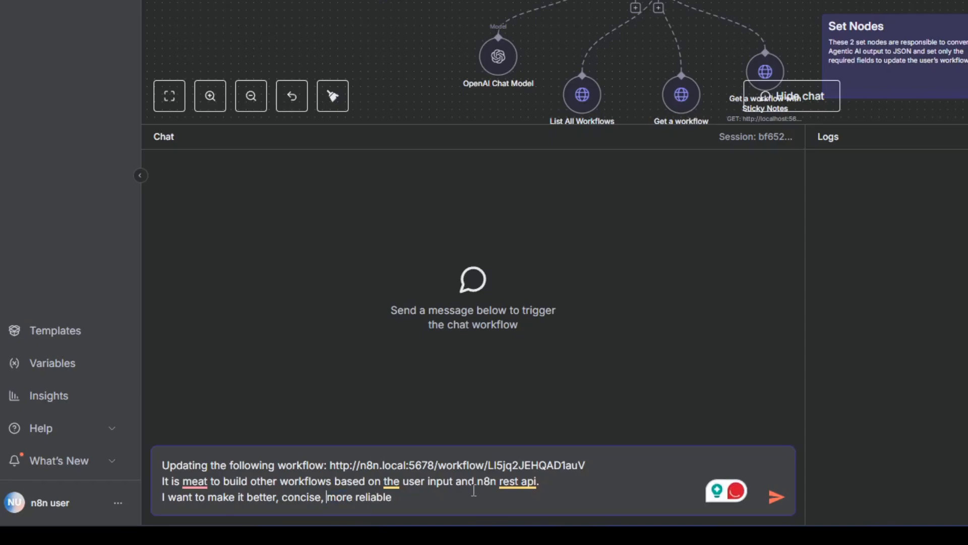
pyautogui.write(',')
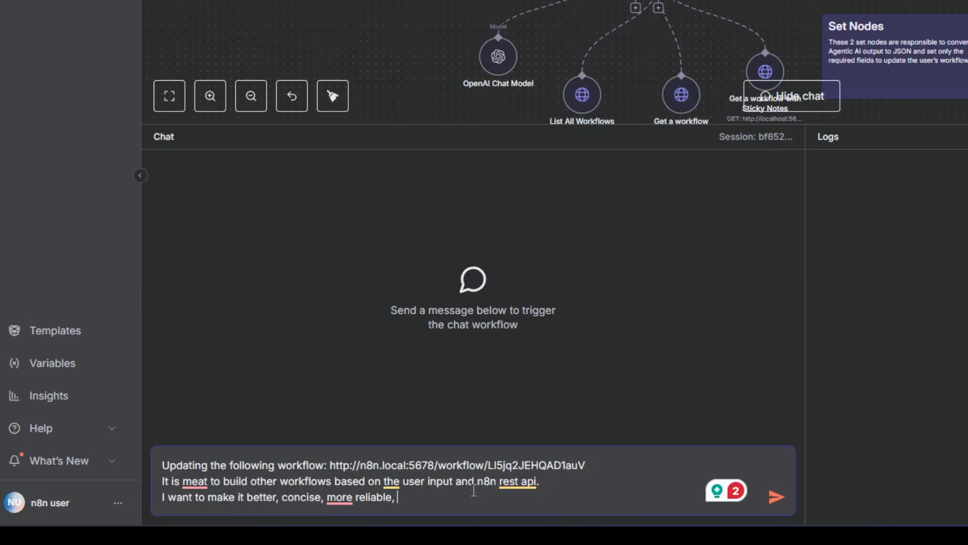
pyautogui.write('and faster.')
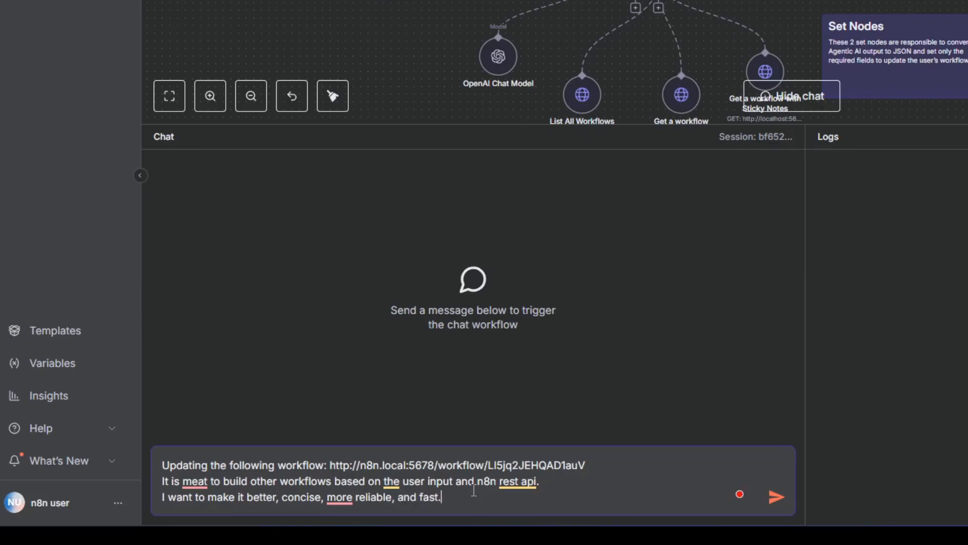
pyautogui.press('BackSpace')
pyautogui.write('er.')
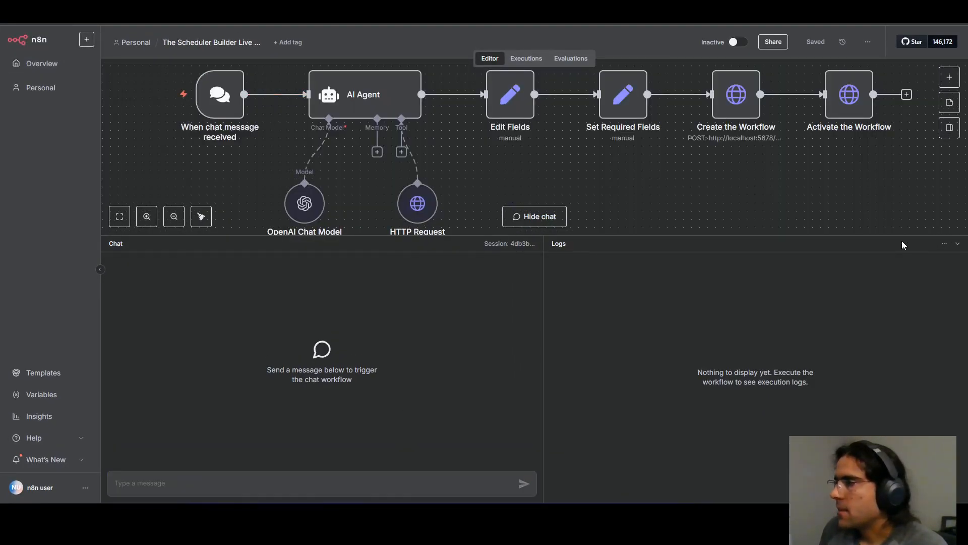
# In the Scheduler Builder workflow, shrink the chat area and duplicate the workflow as "The Scheduler Builder Live demo - BK".
pyautogui.moveTo(903, 236); pyautogui.dragTo(903, 403)
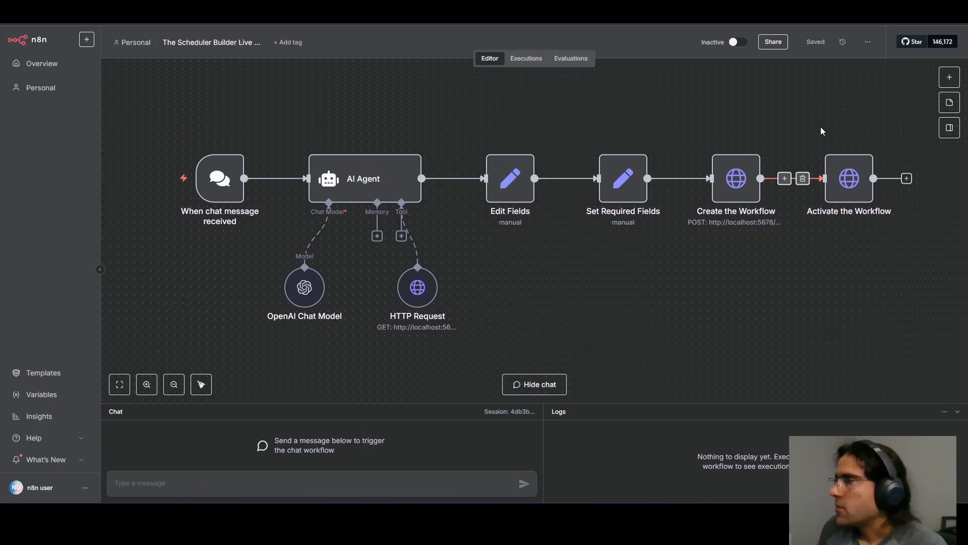
pyautogui.click(868, 44)
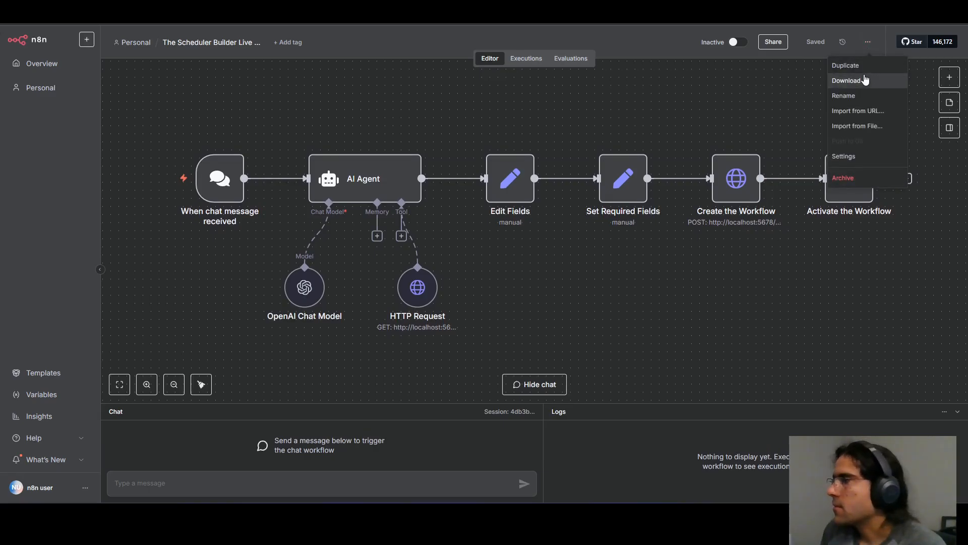
pyautogui.click(852, 66)
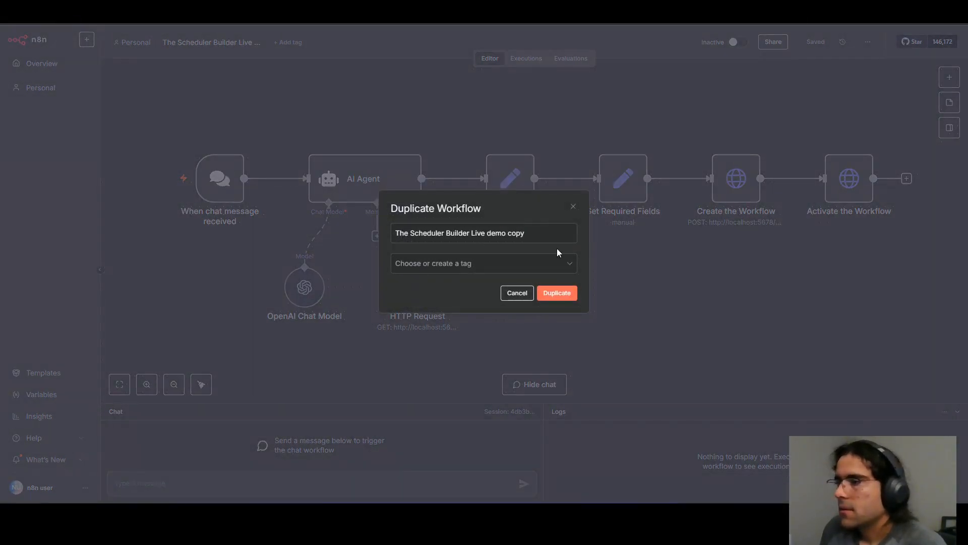
pyautogui.doubleClick(513, 233)
pyautogui.write('- BK')
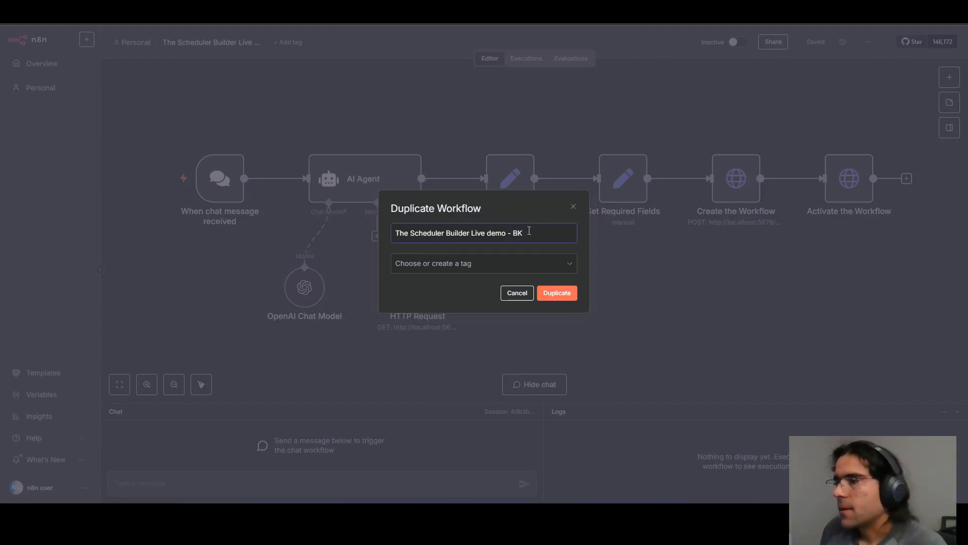
pyautogui.moveTo(512, 233); pyautogui.dragTo(539, 235)
pyautogui.click(561, 293)
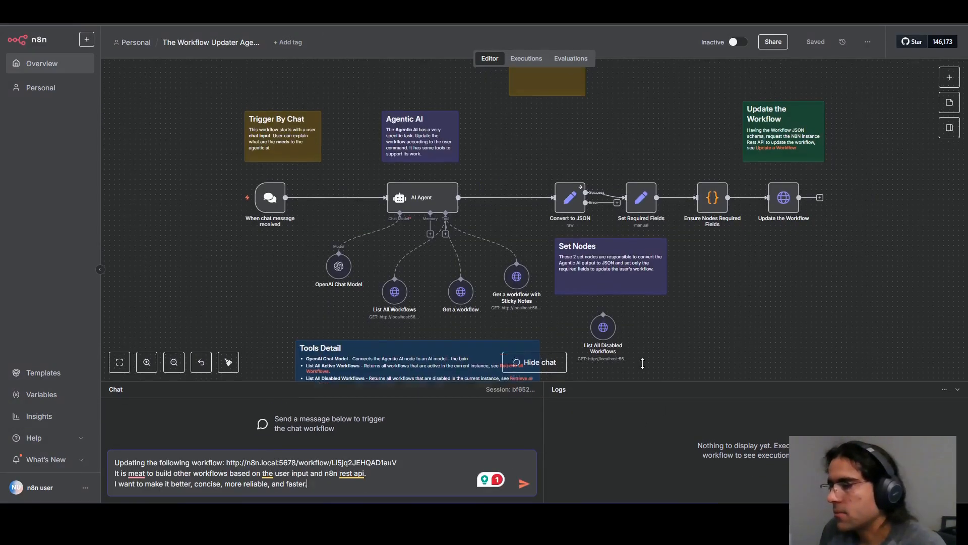
# Back in the Workflow Updater Agent's chat, correct "meat" to "meant" in the message and send it.
pyautogui.moveTo(147, 473)
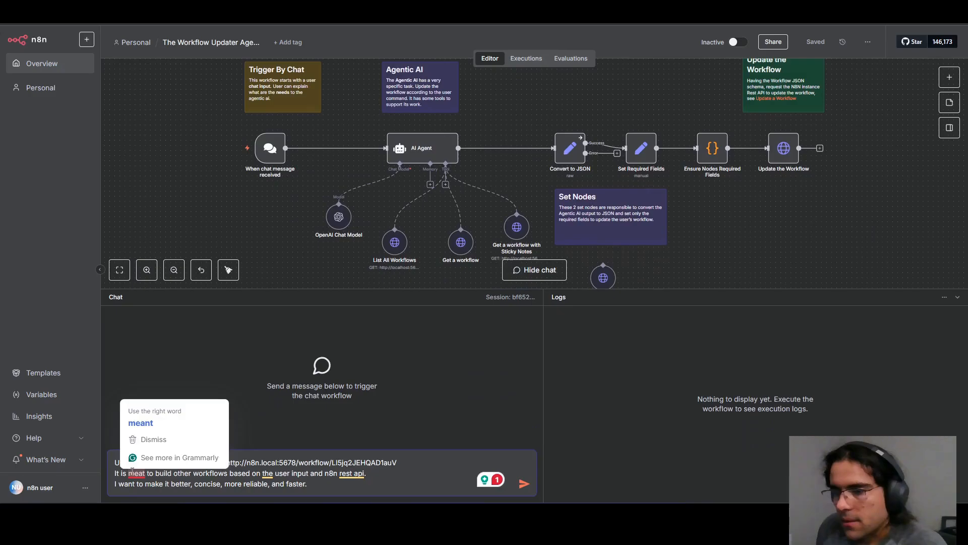
pyautogui.click(139, 425)
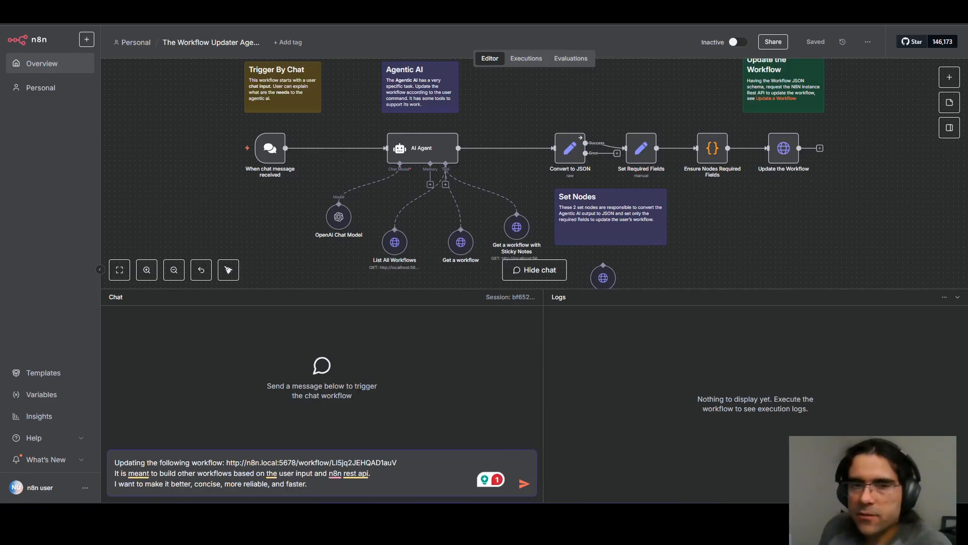
pyautogui.moveTo(340, 515)
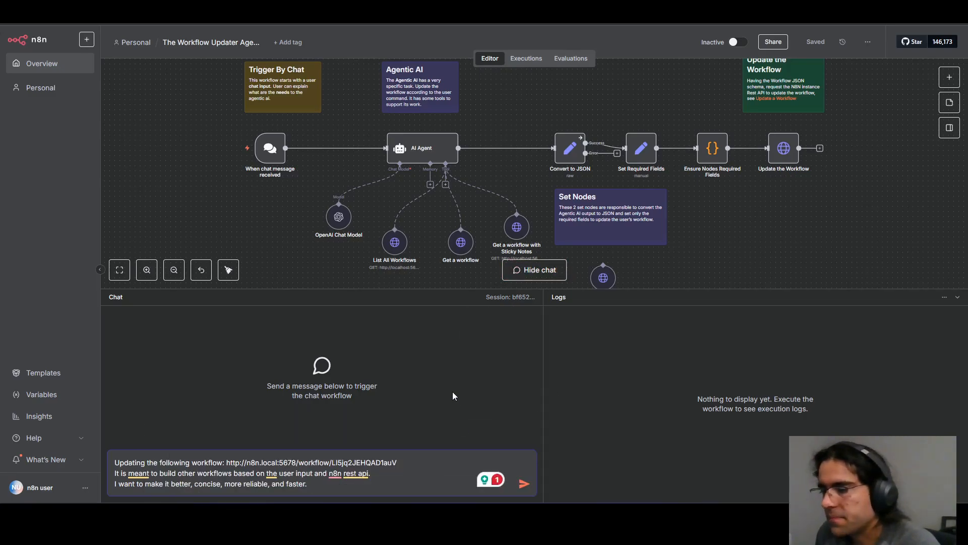
pyautogui.scroll(2, 301, 259)
pyautogui.scroll(-2, 301, 259)
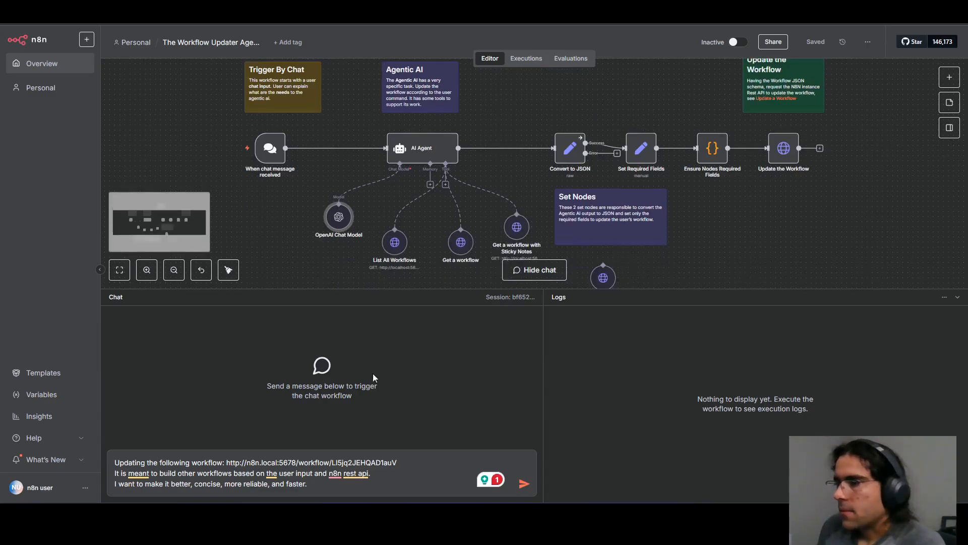
pyautogui.click(524, 483)
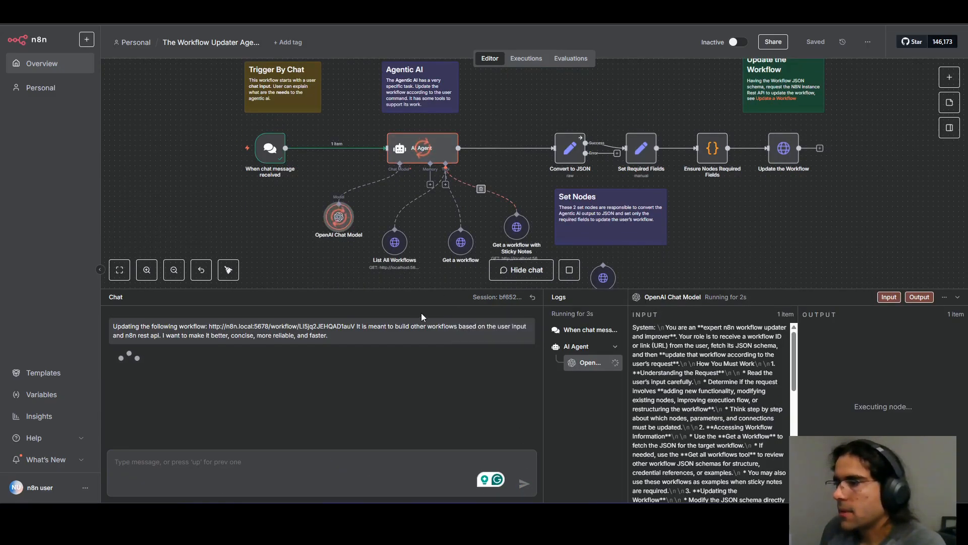
# Switch to the n8n community post "AI-powered workflow-building coming soon" and examine its introduction and the enlarged builder screenshot.
pyautogui.click(510, 11)
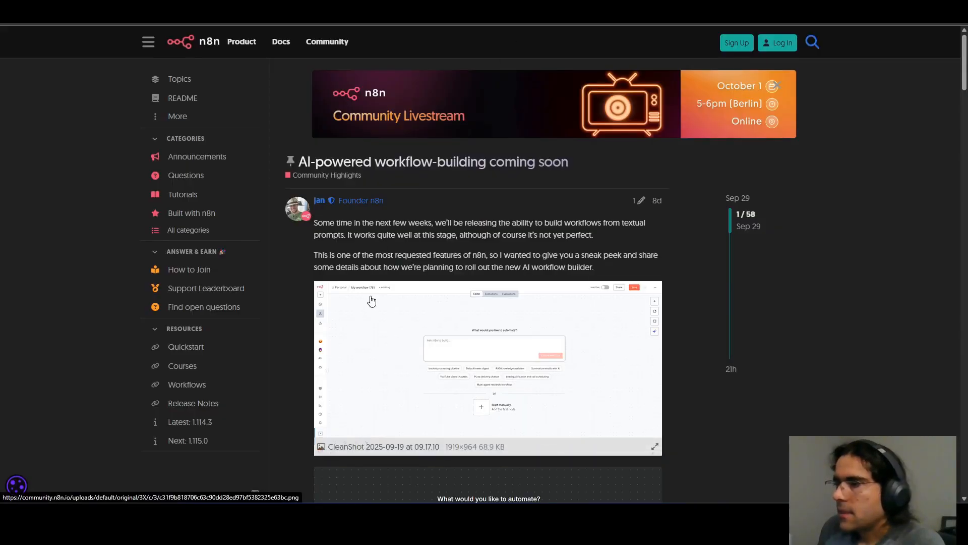
pyautogui.scroll(-1, 673, 326)
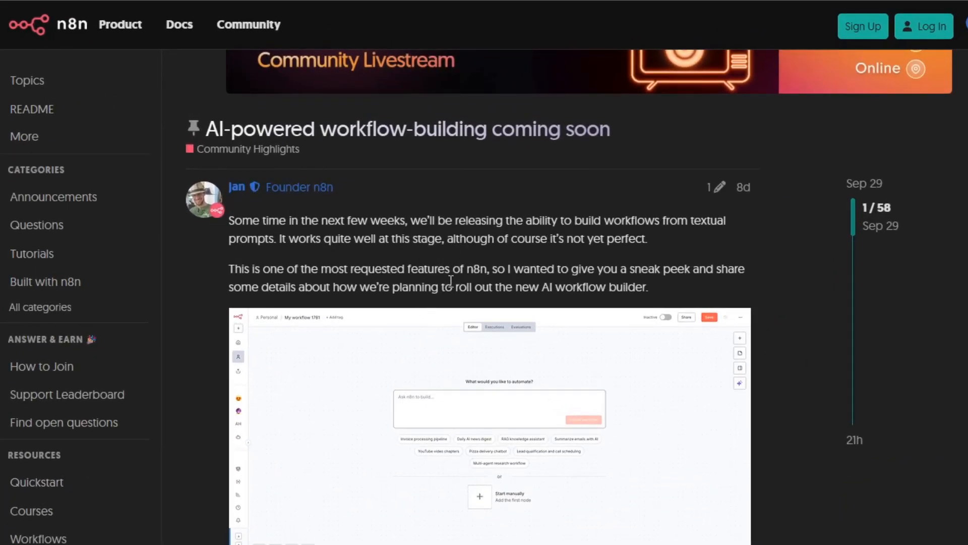
pyautogui.moveTo(327, 221); pyautogui.dragTo(640, 287)
pyautogui.click(627, 280)
pyautogui.scroll(-2, 517, 268)
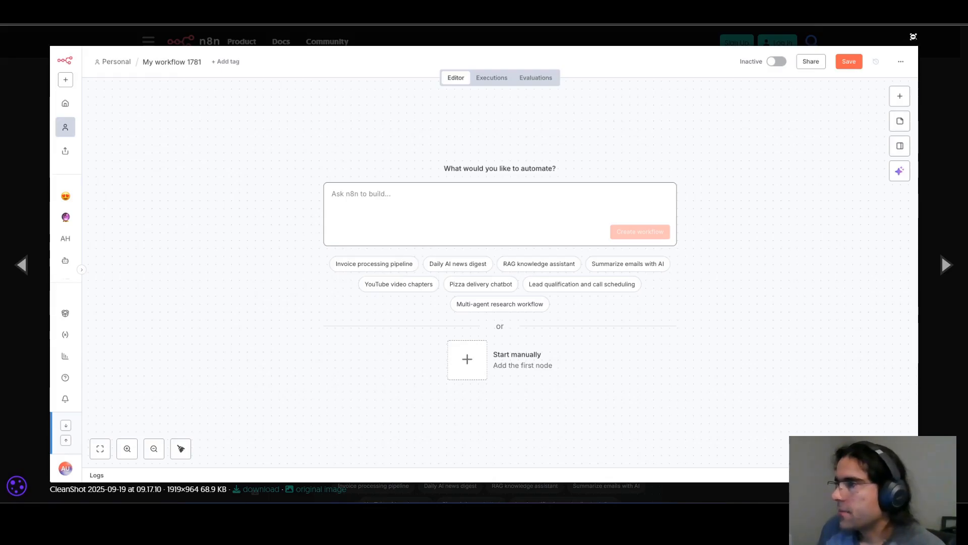
pyautogui.click(914, 36)
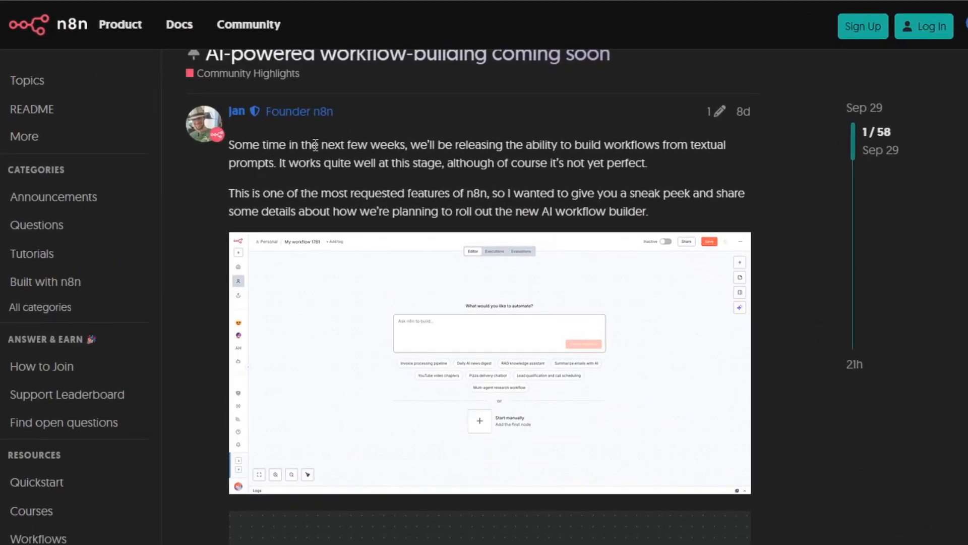
pyautogui.moveTo(360, 122); pyautogui.dragTo(412, 150)
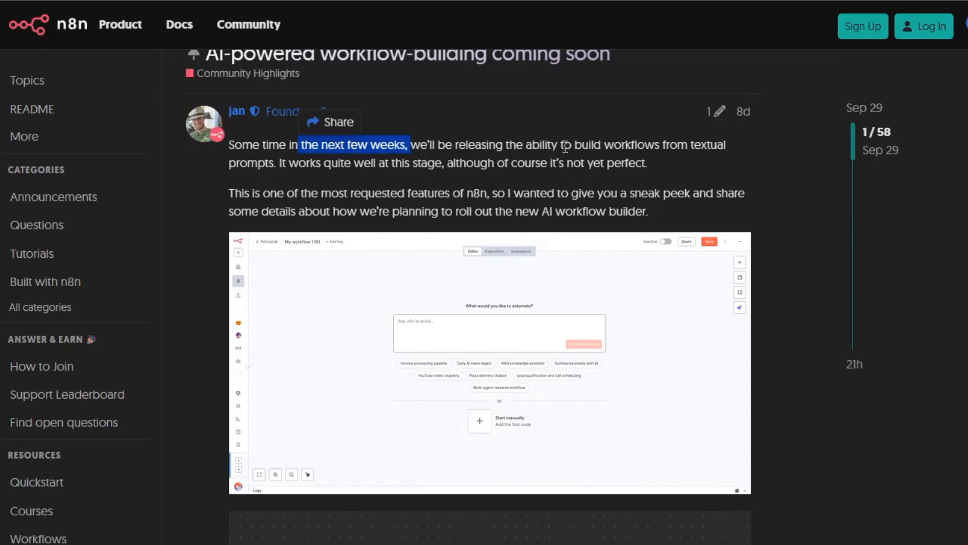
pyautogui.moveTo(572, 145); pyautogui.dragTo(663, 146)
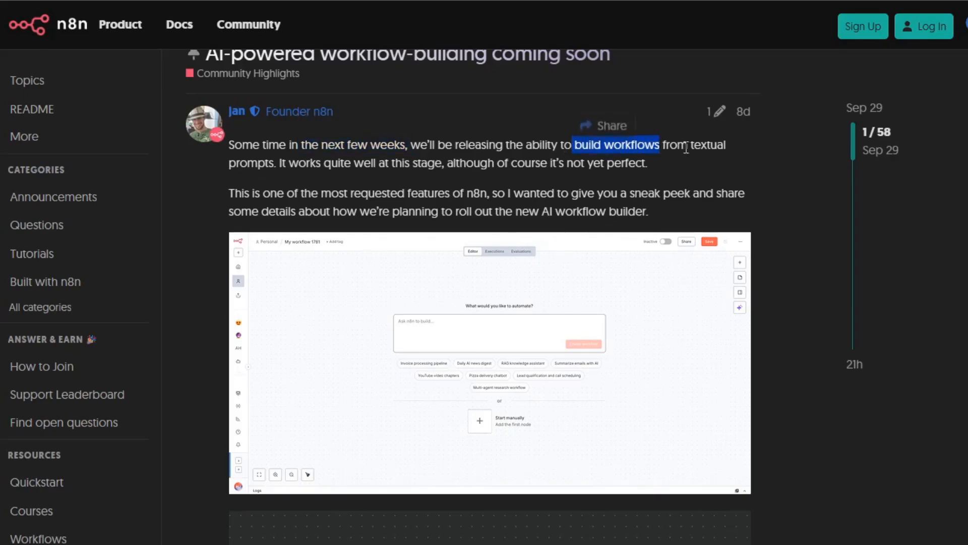
pyautogui.moveTo(237, 163); pyautogui.dragTo(263, 163)
# Read the Roll out and Pricing sections of the community post and compare them with the builder images above.
pyautogui.scroll(-8, 610, 309)
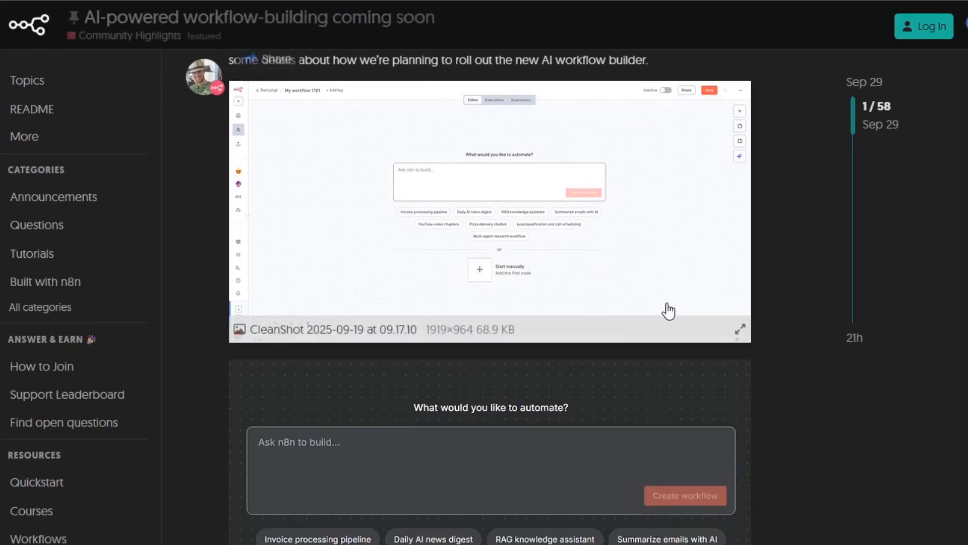
pyautogui.scroll(-3, 822, 322)
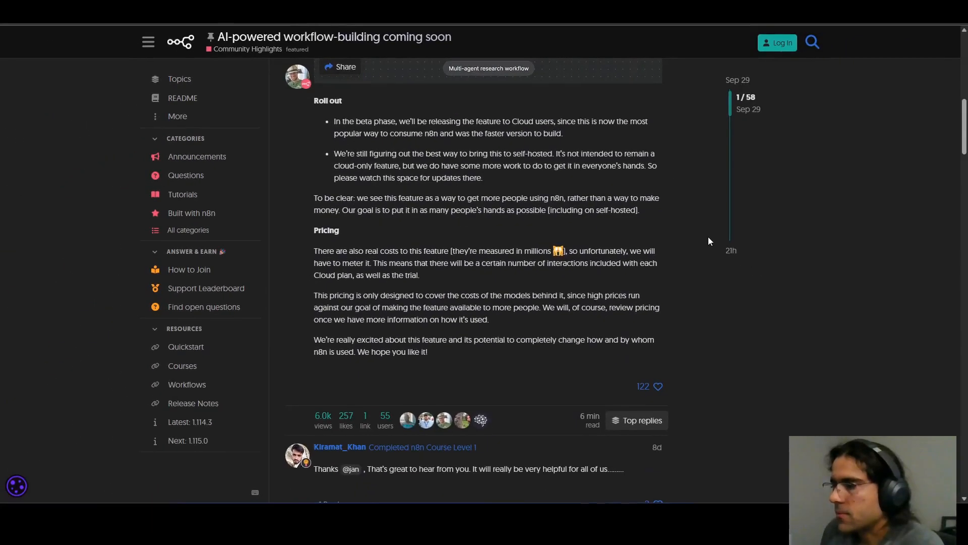
pyautogui.scroll(2, 708, 240)
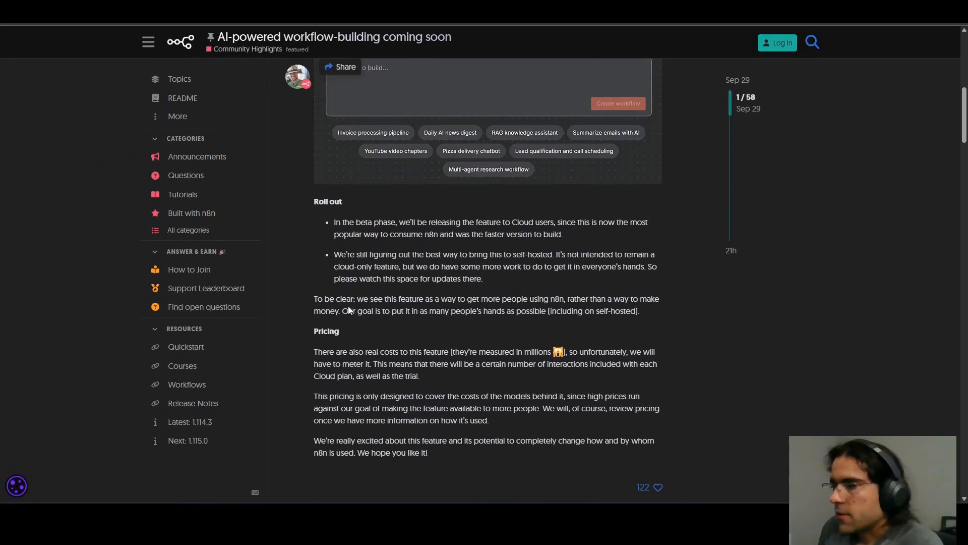
pyautogui.moveTo(315, 331); pyautogui.dragTo(437, 353)
pyautogui.click(396, 372)
pyautogui.click(470, 383)
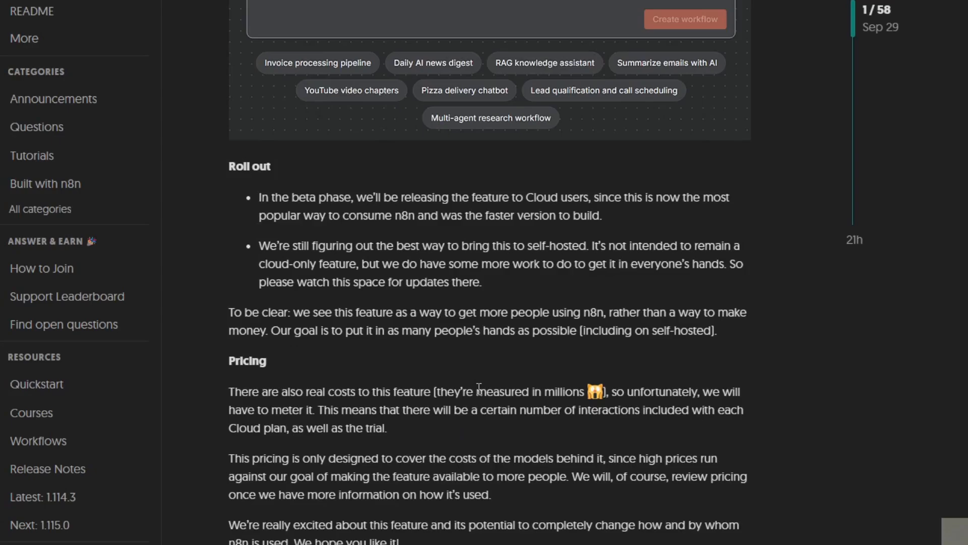
pyautogui.scroll(4, 478, 388)
pyautogui.scroll(4, 479, 388)
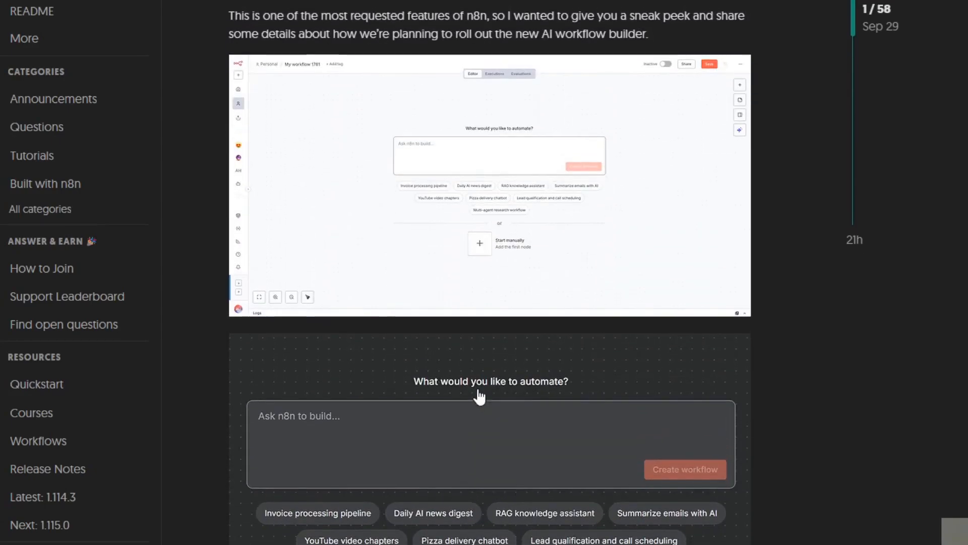
pyautogui.scroll(-9, 478, 388)
pyautogui.scroll(-4, 478, 389)
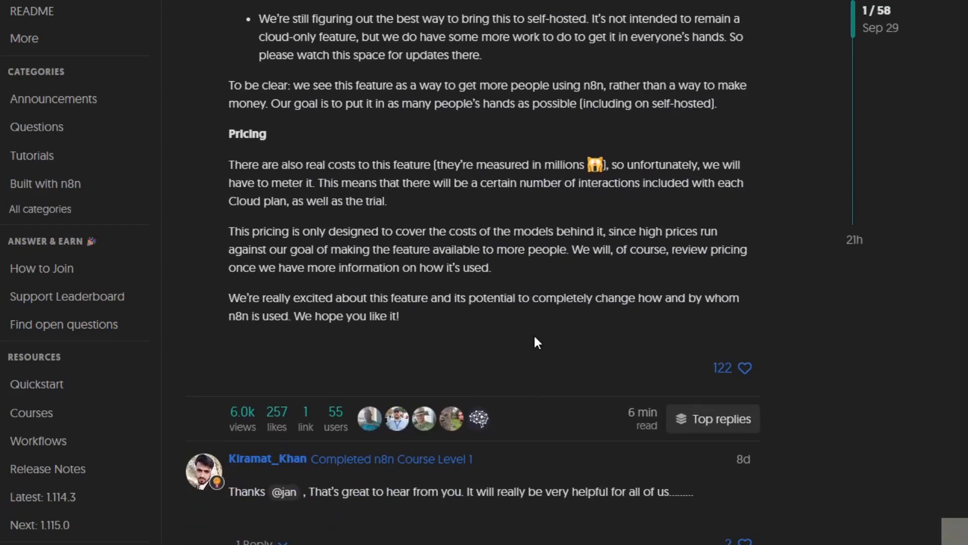
pyautogui.scroll(-1, 610, 301)
pyautogui.scroll(4, 608, 298)
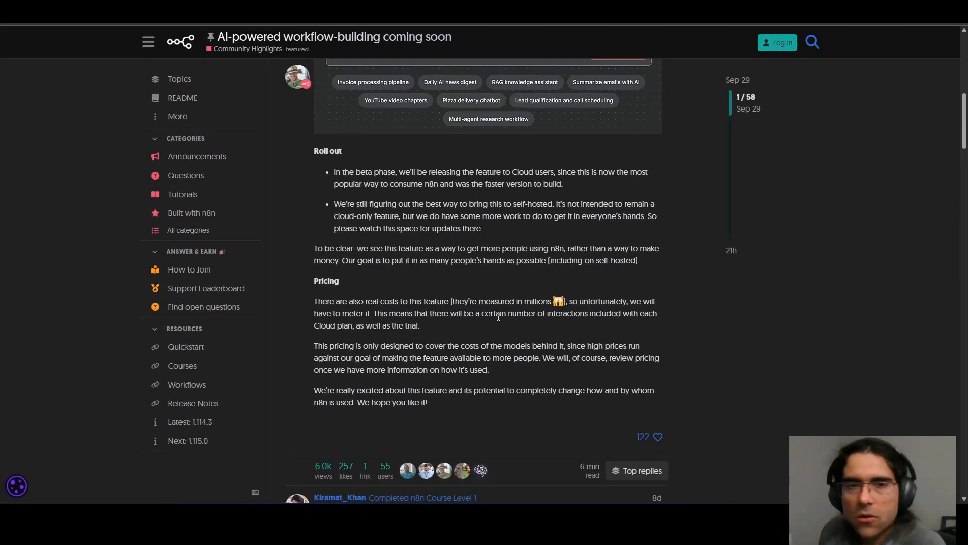
# Read the community replies below the AI workflow builder announcement and review the post's introduction and builder images again.
pyautogui.scroll(10, 499, 316)
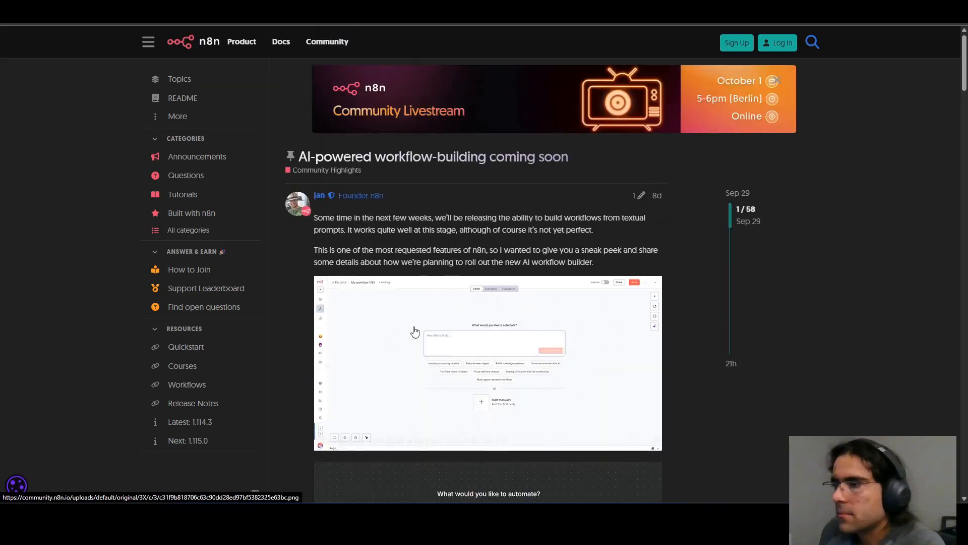
pyautogui.scroll(-12, 613, 261)
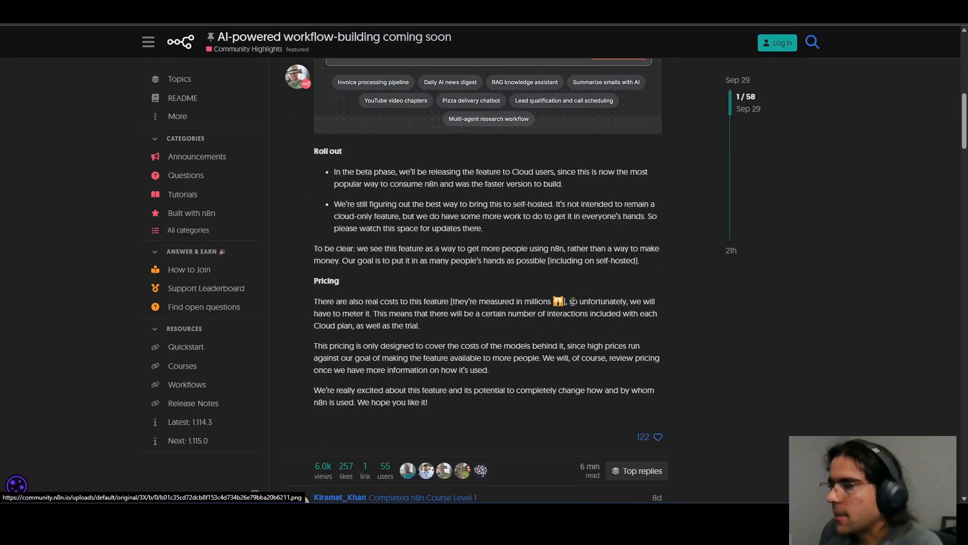
pyautogui.scroll(-7, 573, 305)
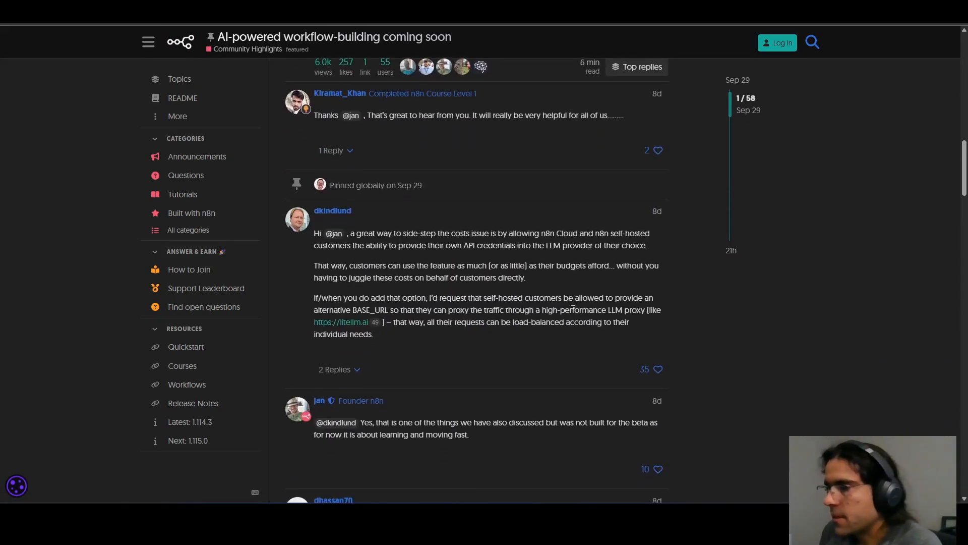
pyautogui.scroll(-6, 572, 306)
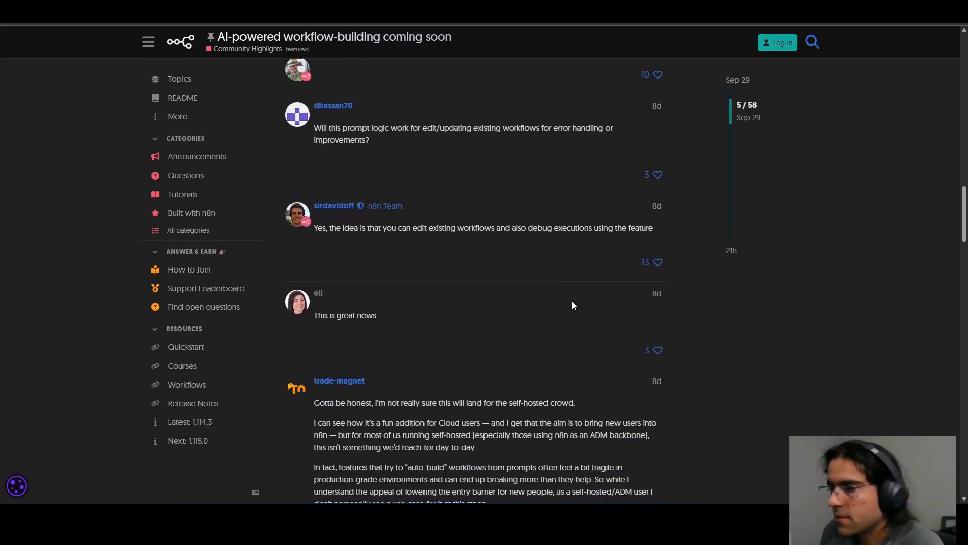
pyautogui.scroll(-3, 573, 306)
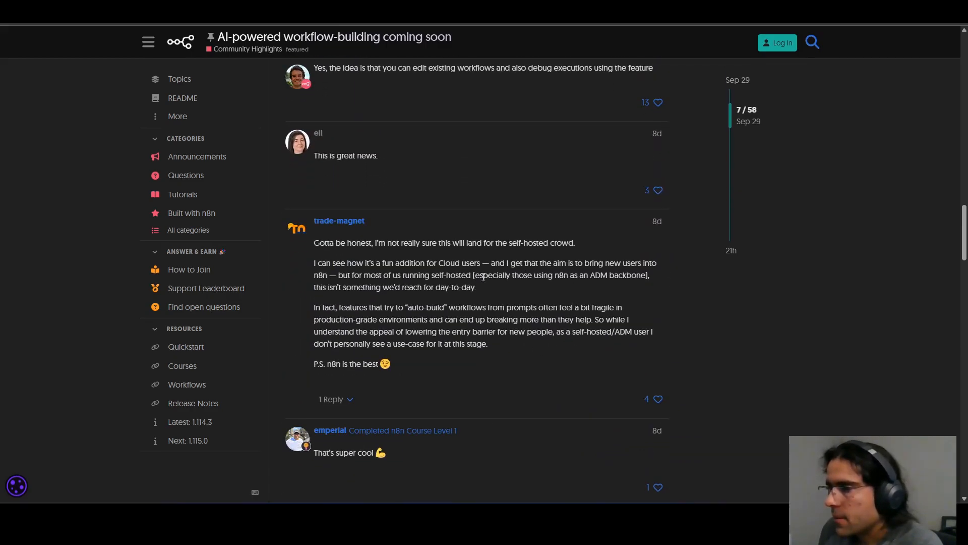
pyautogui.scroll(-7, 537, 334)
pyautogui.scroll(16, 537, 334)
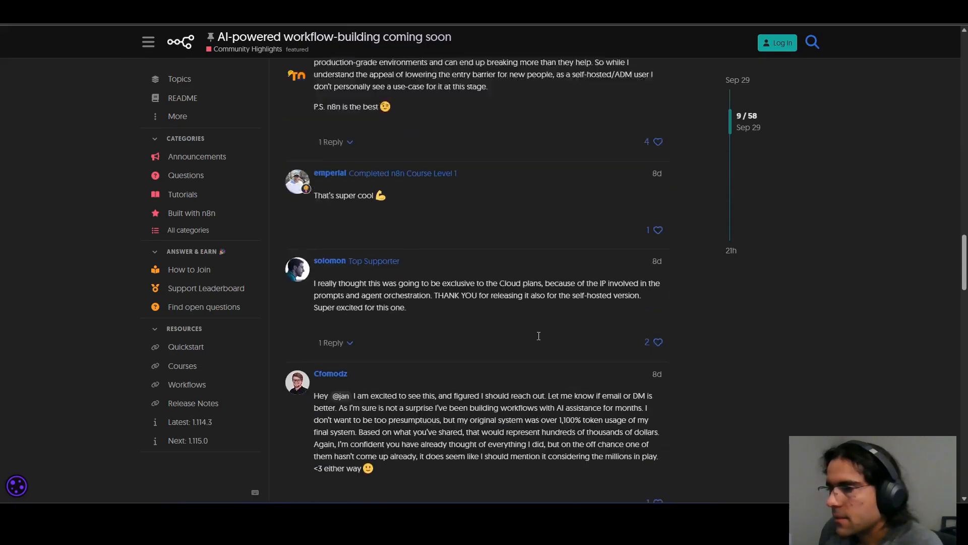
pyautogui.scroll(15, 537, 335)
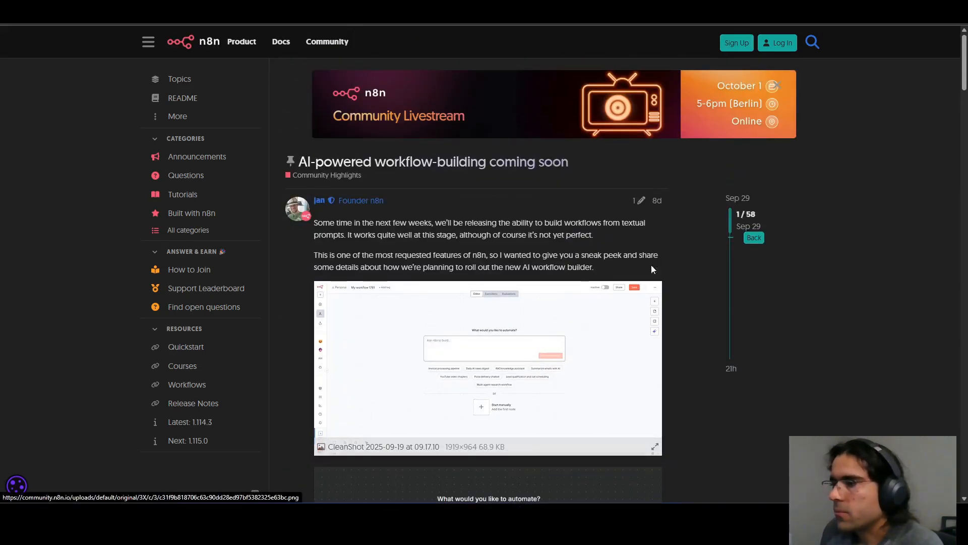
pyautogui.scroll(-3, 722, 384)
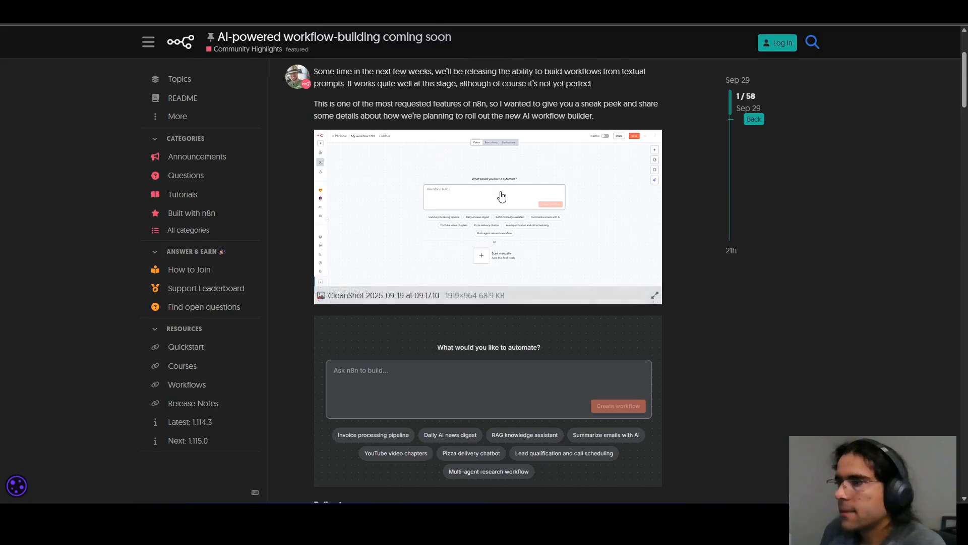
pyautogui.scroll(3, 398, 264)
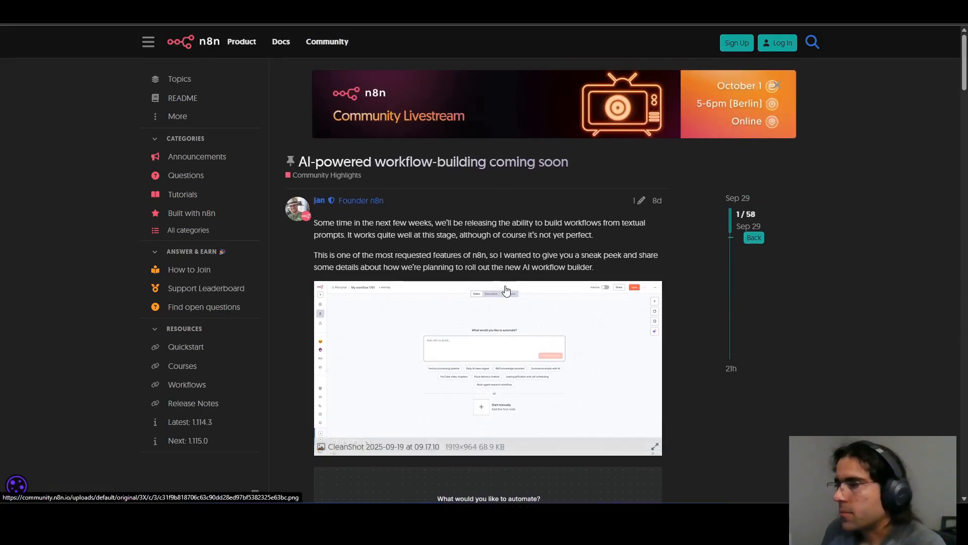
# Reread the Roll out section, highlighting the phrases about releasing to Cloud users and bringing the feature to self-hosted.
pyautogui.scroll(-8, 474, 303)
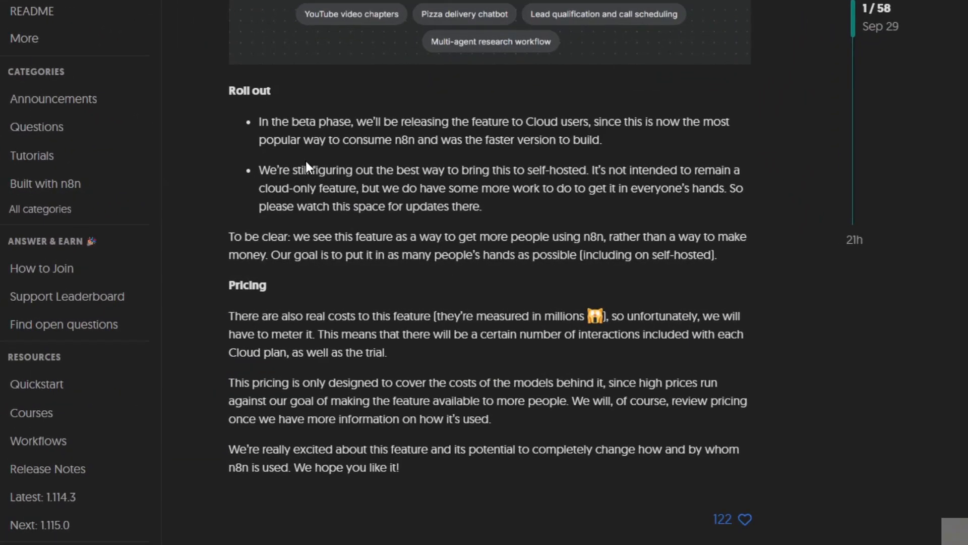
pyautogui.moveTo(423, 125); pyautogui.dragTo(589, 121)
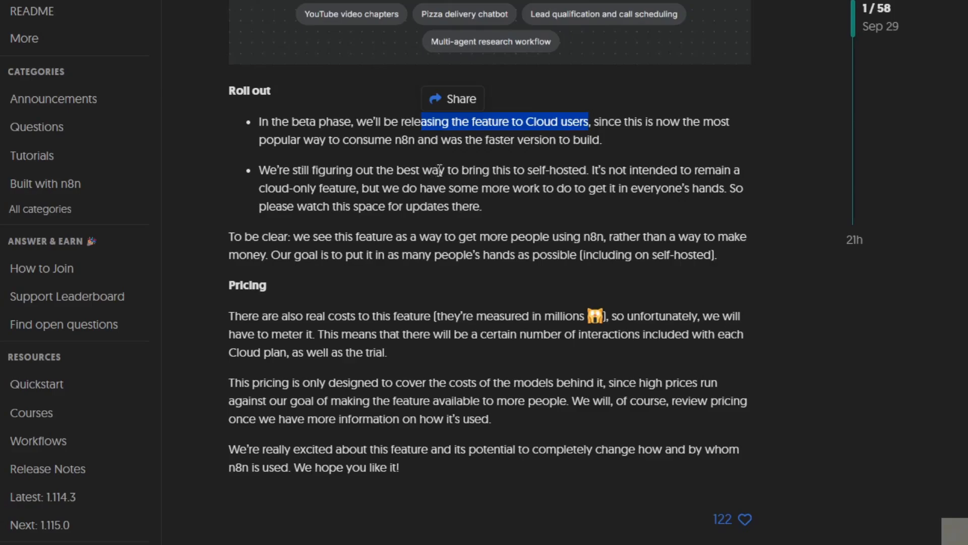
pyautogui.moveTo(446, 171); pyautogui.dragTo(591, 166)
pyautogui.click(505, 250)
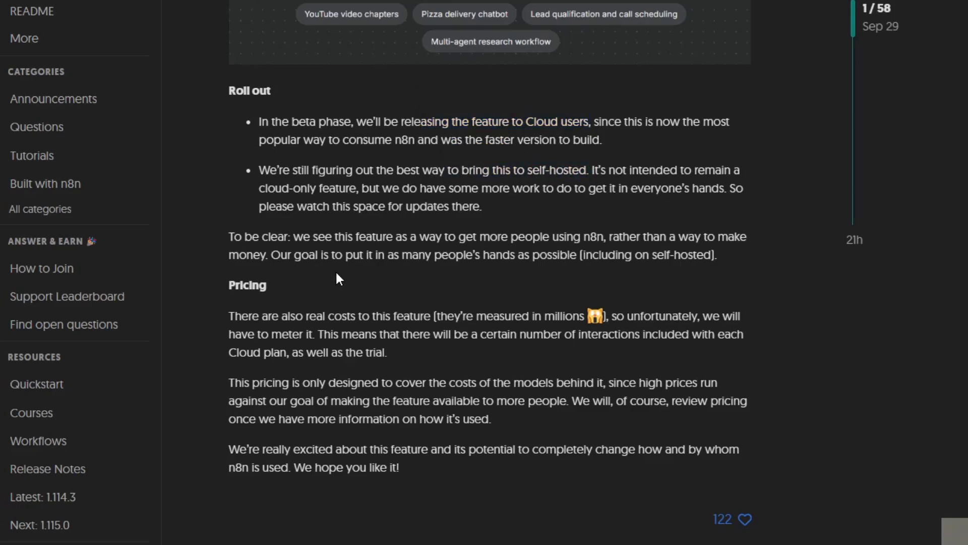
pyautogui.scroll(-5, 337, 276)
# Return to the Workflow Updater Agent and examine the executed path through the agent's tools and the nodes after it.
pyautogui.scroll(5, 339, 280)
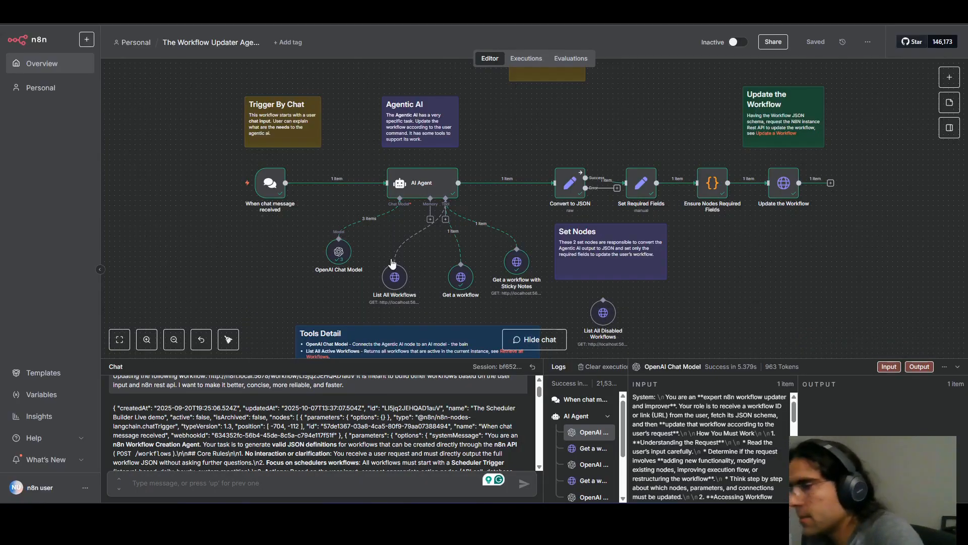
pyautogui.scroll(1, 387, 289)
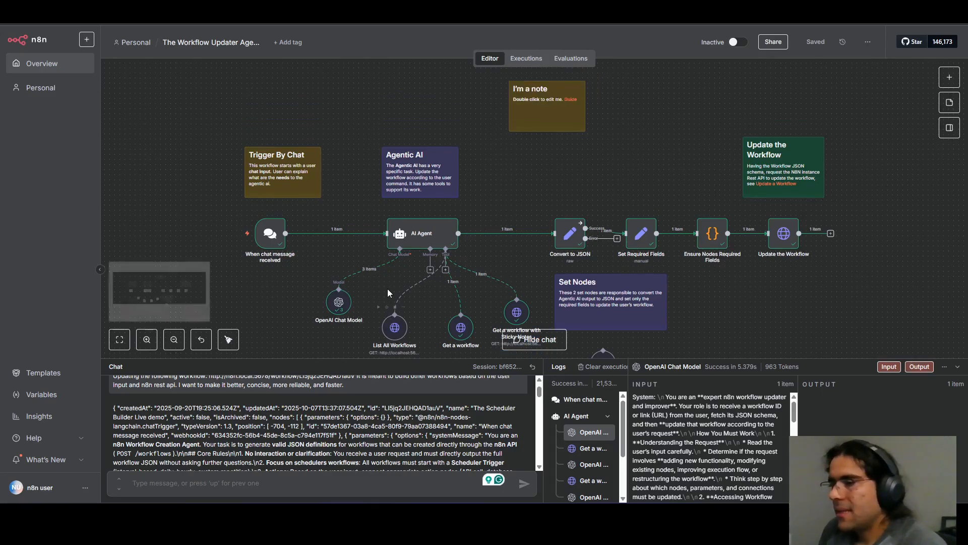
pyautogui.scroll(-1, 387, 289)
pyautogui.scroll(3, 407, 277)
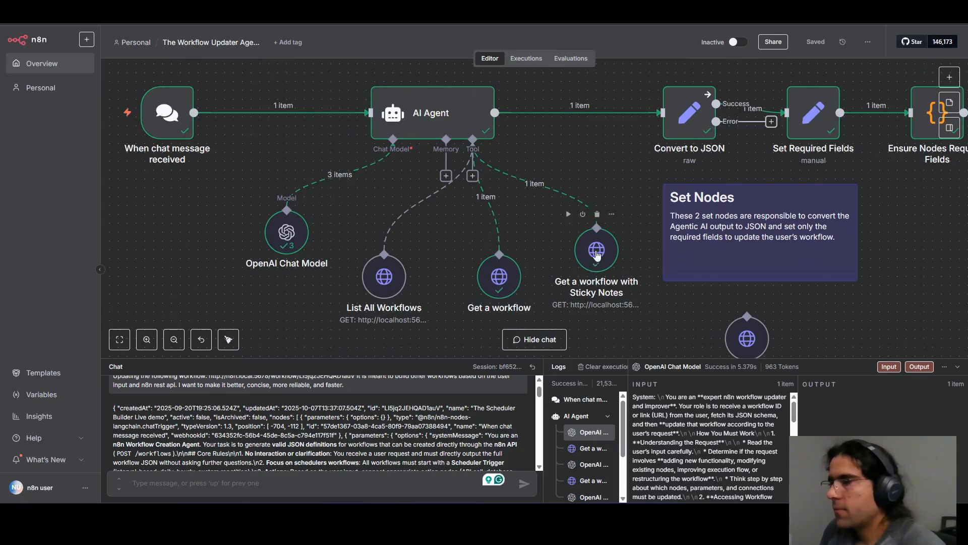
pyautogui.scroll(-2, 546, 204)
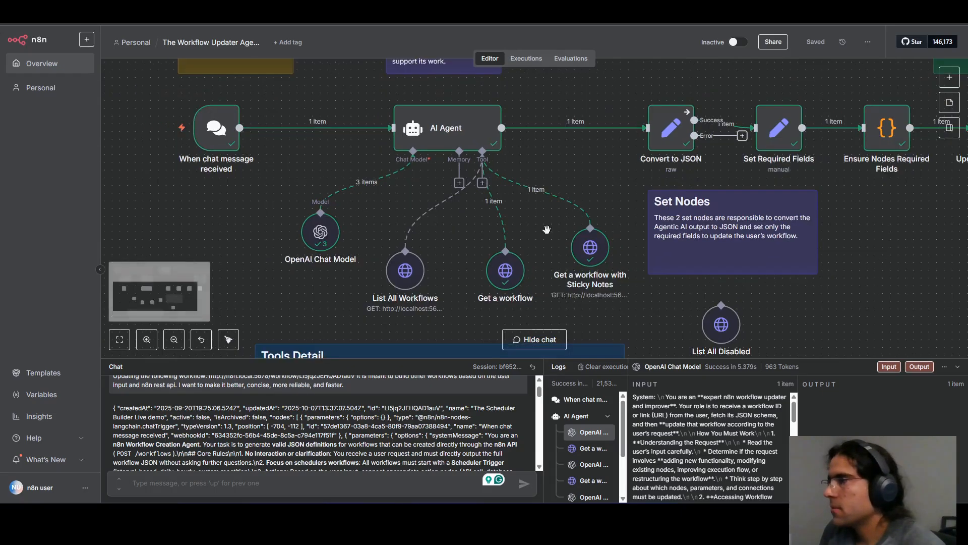
pyautogui.moveTo(828, 217); pyautogui.dragTo(679, 272)
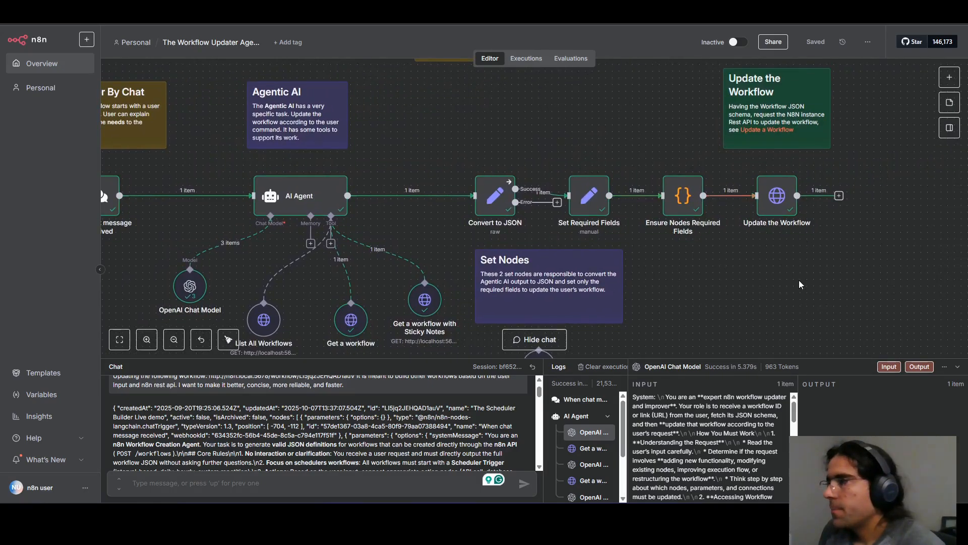
# Inspect the Update the Workflow node's request parameters, input and output, and return to the canvas.
pyautogui.click(777, 197)
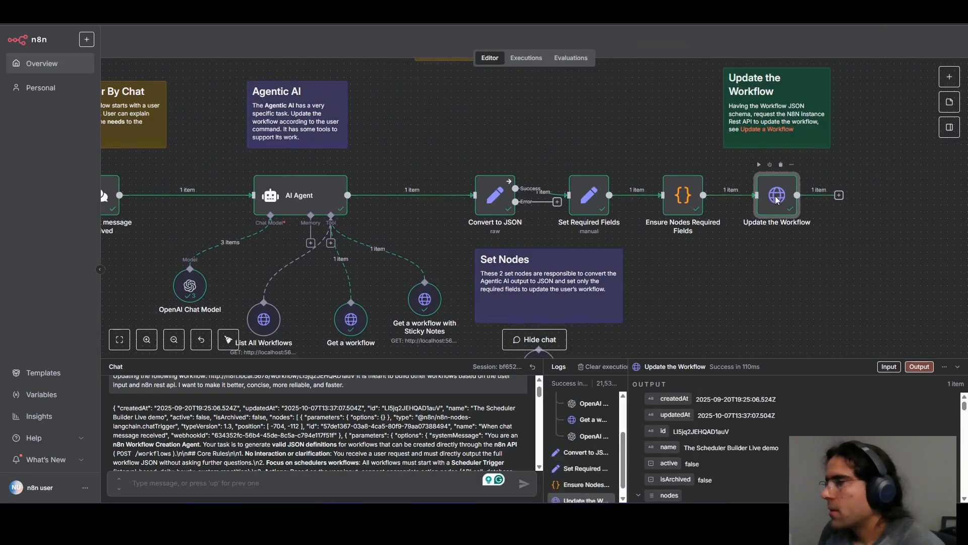
pyautogui.doubleClick(776, 196)
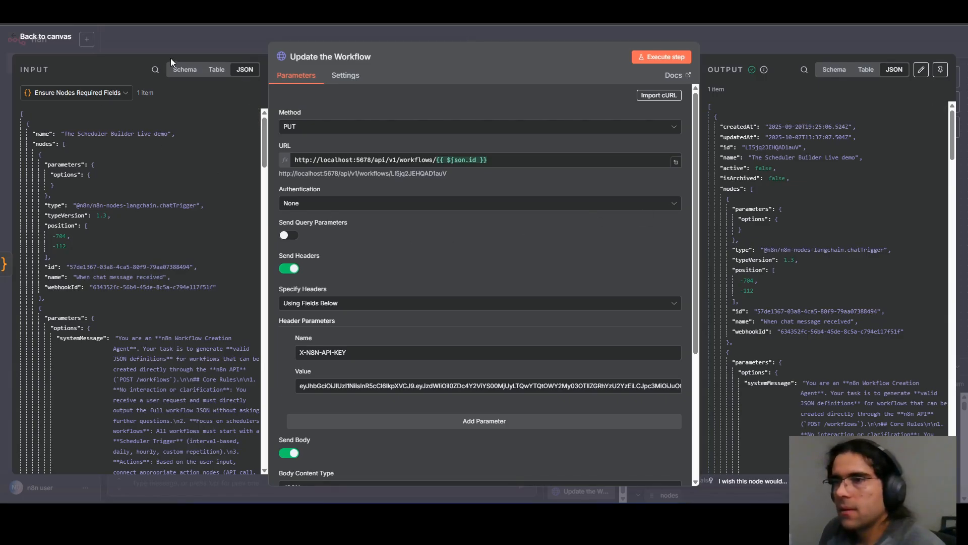
pyautogui.click(172, 35)
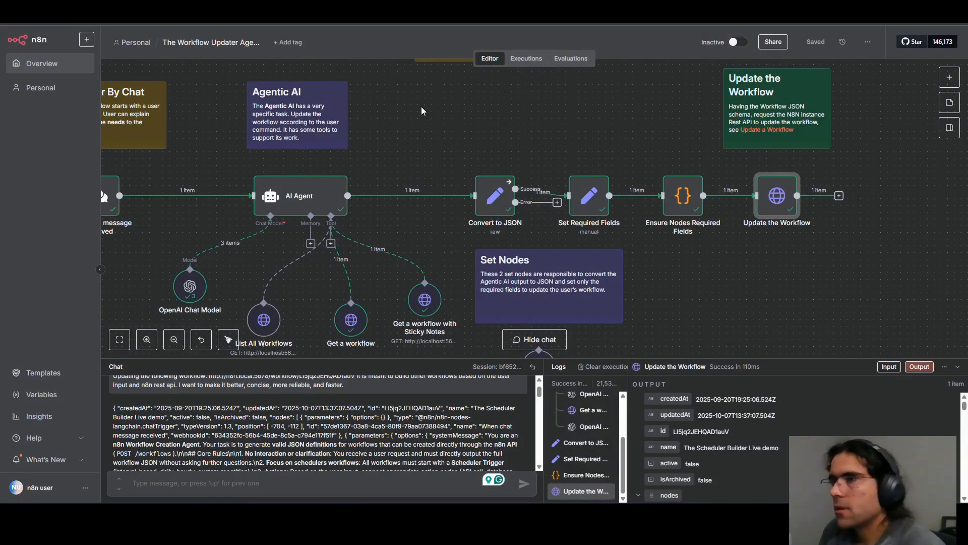
# Switch to the Scheduler Builder workflow, reload it and compare it with its backup copy.
pyautogui.click(161, 11)
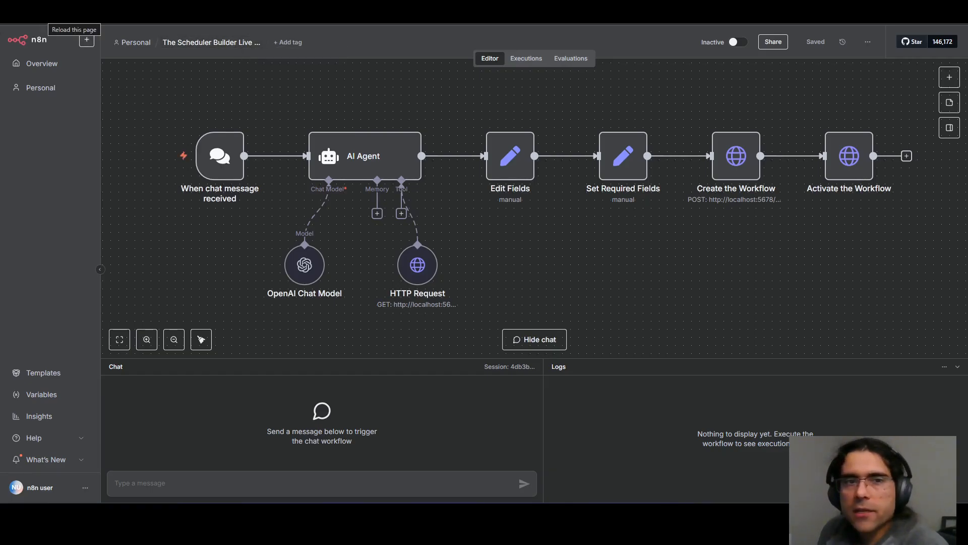
pyautogui.click(44, 16)
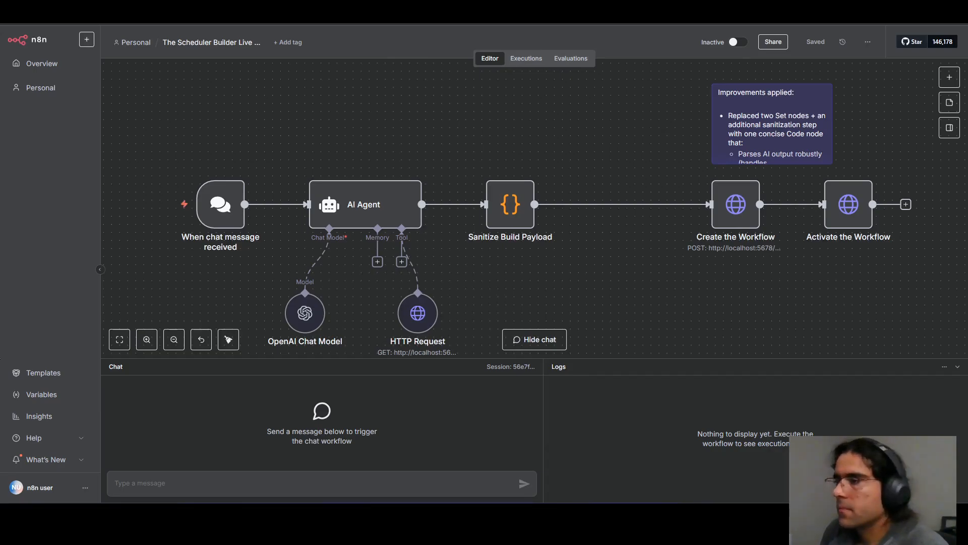
pyautogui.hotkey('ctrl', 'Tab')
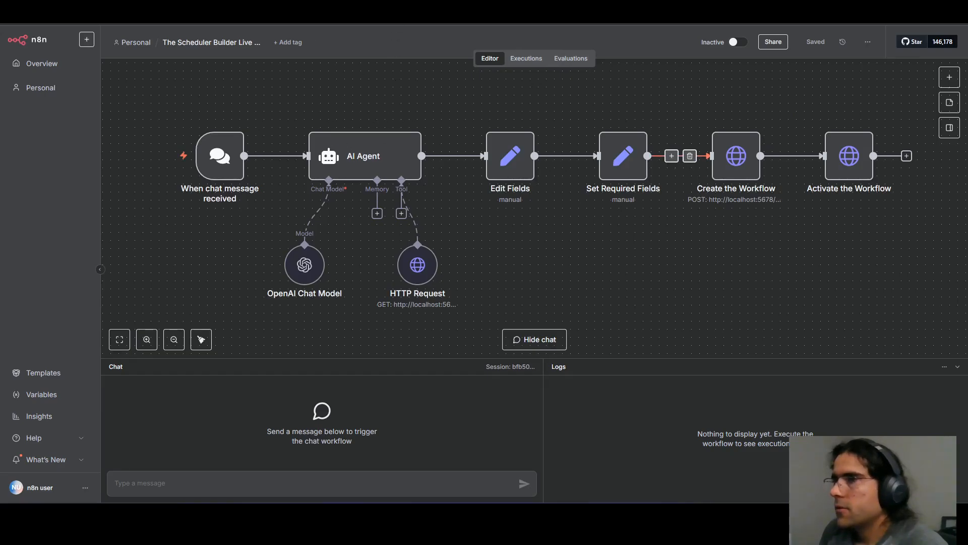
pyautogui.hotkey('ctrl', 'shift', 'Tab')
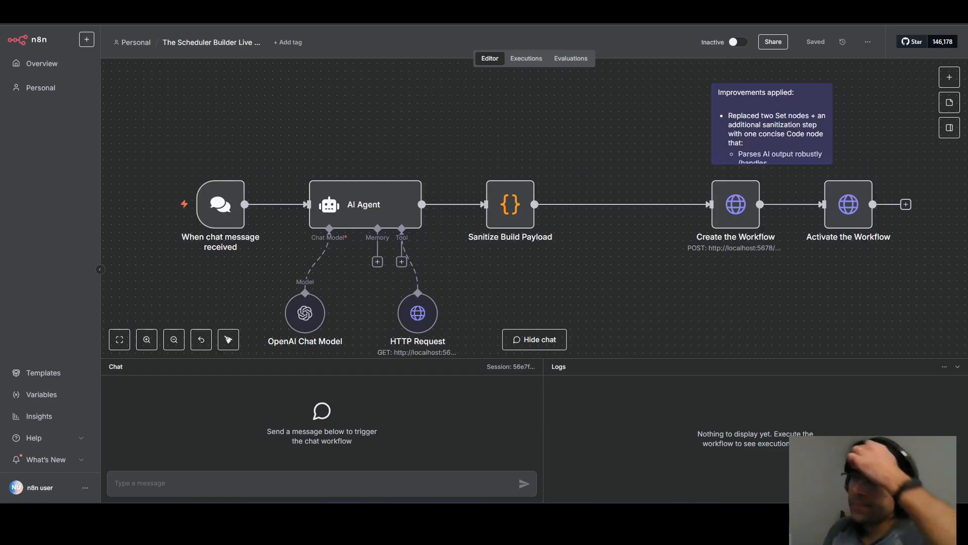
# In the backup copy, highlight the Edit Fields and Set Required Fields nodes together, and clear the selection.
pyautogui.hotkey('ctrl', 'Tab')
pyautogui.moveTo(692, 246); pyautogui.dragTo(465, 119)
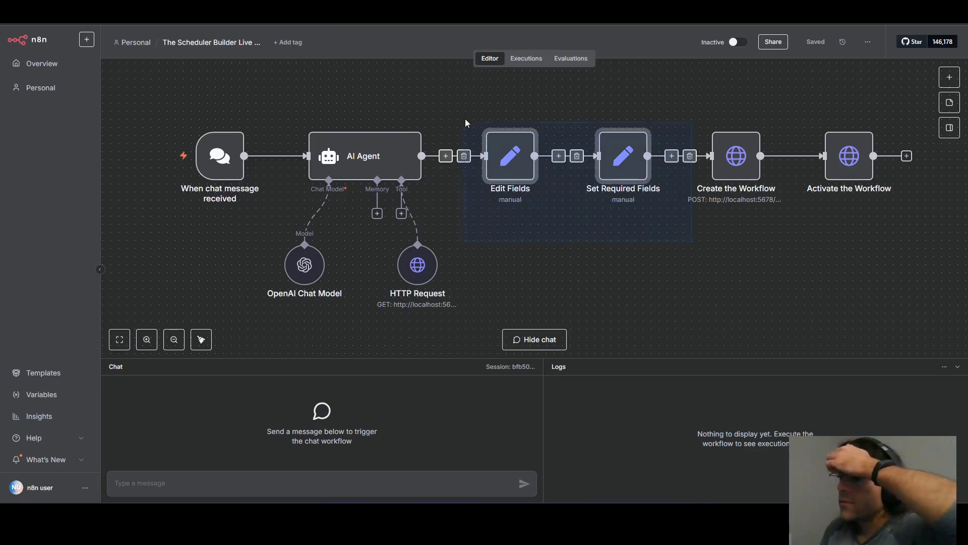
pyautogui.click(605, 281)
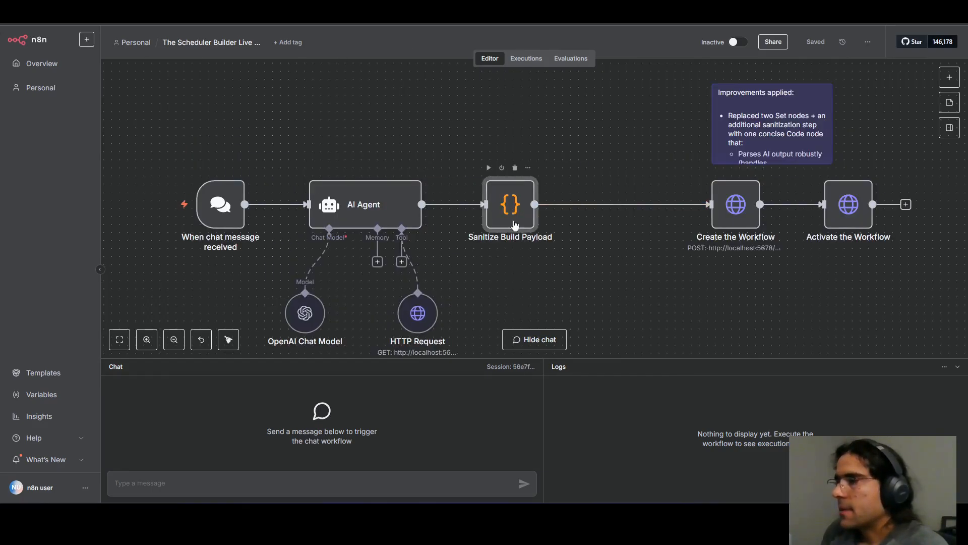
# In the updated Scheduler Builder workflow, open the Sanitize Build Payload node and read through its JavaScript code.
pyautogui.moveTo(555, 268); pyautogui.dragTo(615, 244)
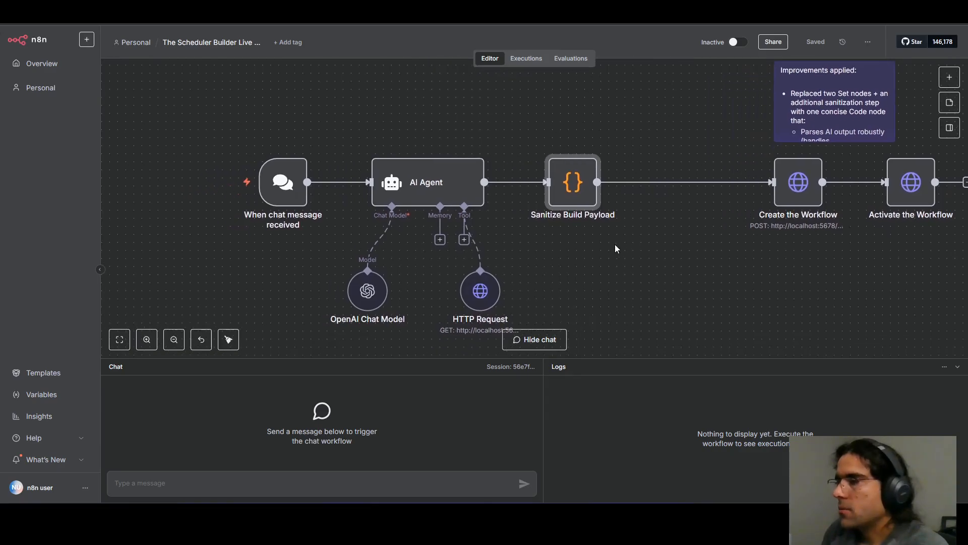
pyautogui.doubleClick(581, 179)
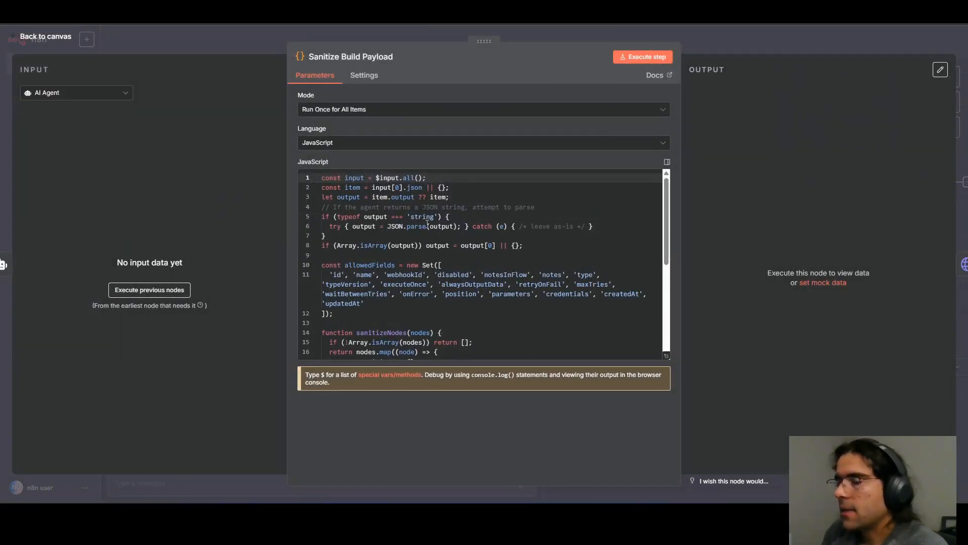
pyautogui.scroll(-5, 404, 201)
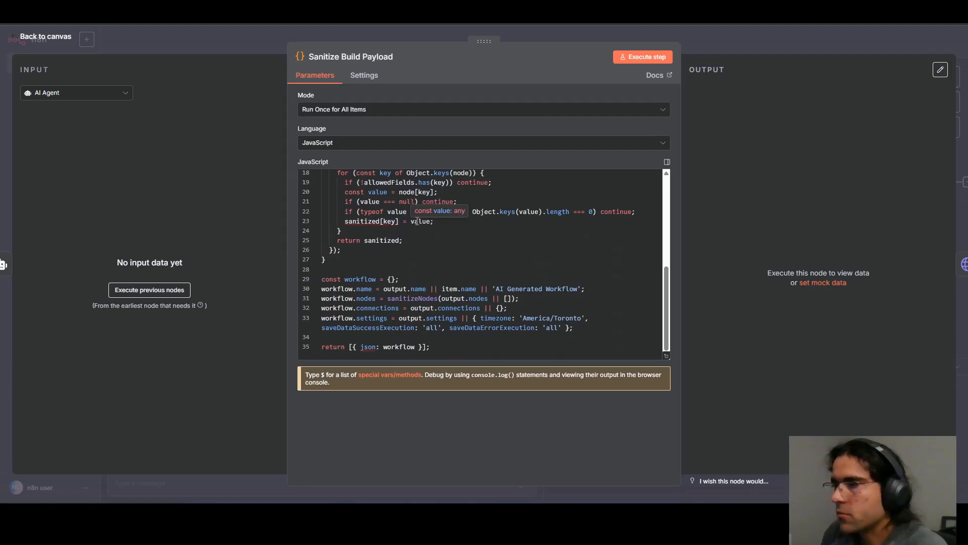
pyautogui.click(356, 143)
pyautogui.click(358, 129)
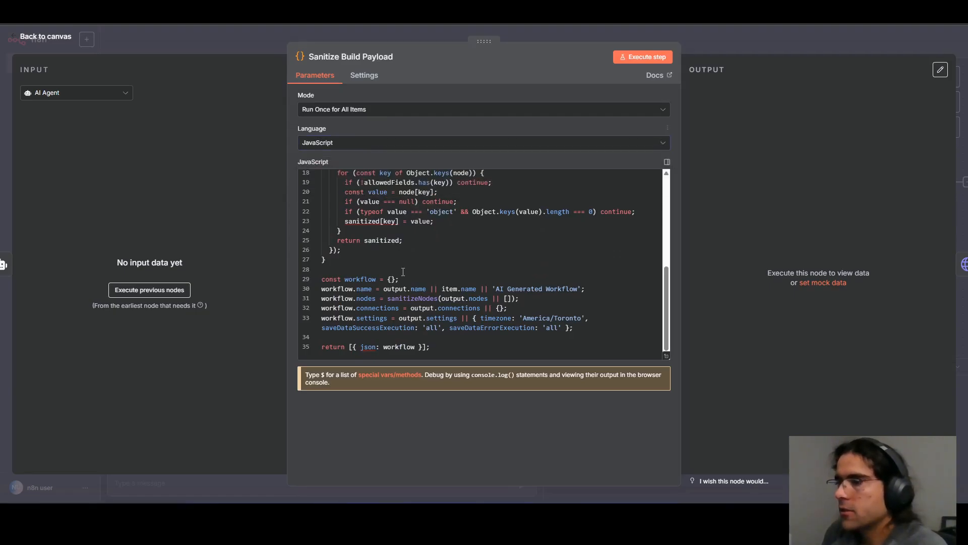
pyautogui.scroll(5, 404, 272)
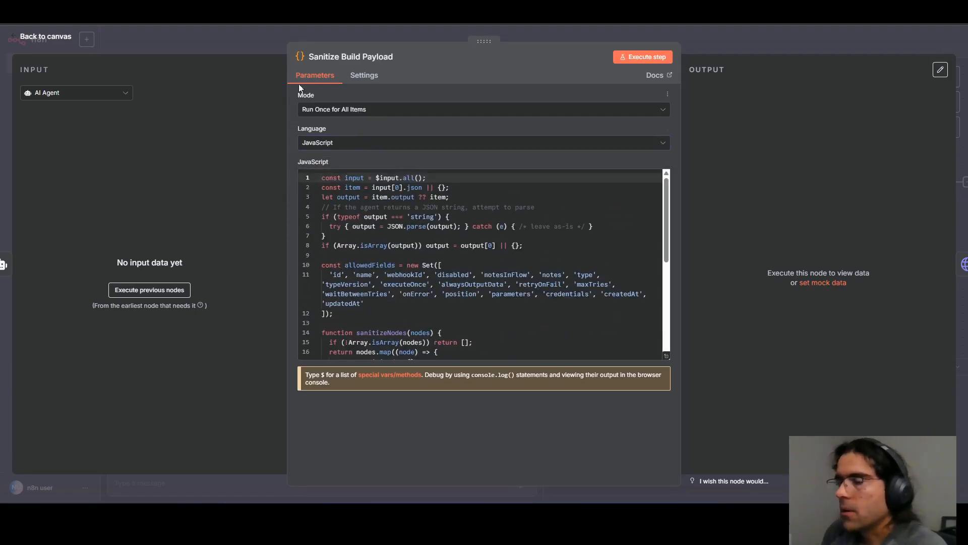
# Review the Sanitize Build Payload node's run mode options and the $input.all() call in its first code line.
pyautogui.click(387, 110)
pyautogui.click(399, 84)
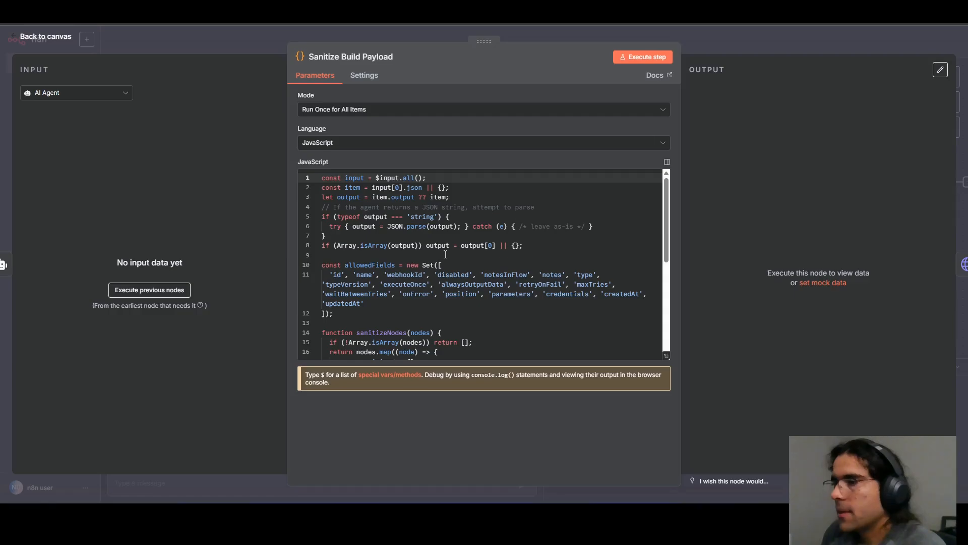
pyautogui.click(380, 118)
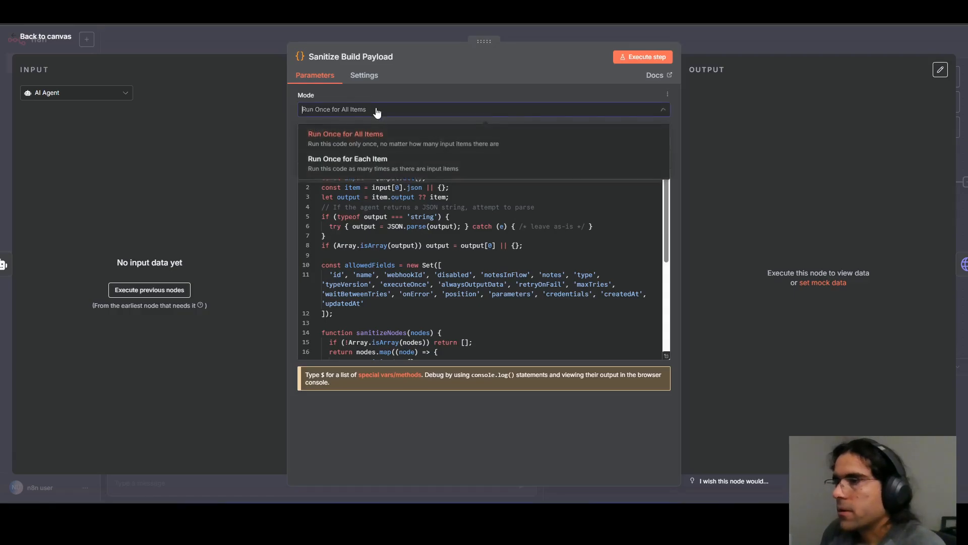
pyautogui.click(418, 83)
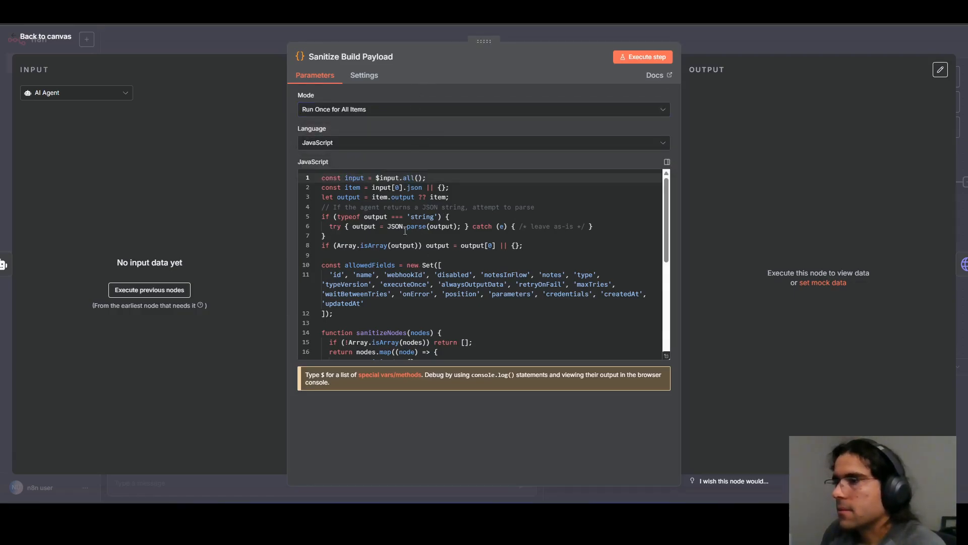
pyautogui.moveTo(375, 178); pyautogui.dragTo(446, 180)
pyautogui.click(374, 177)
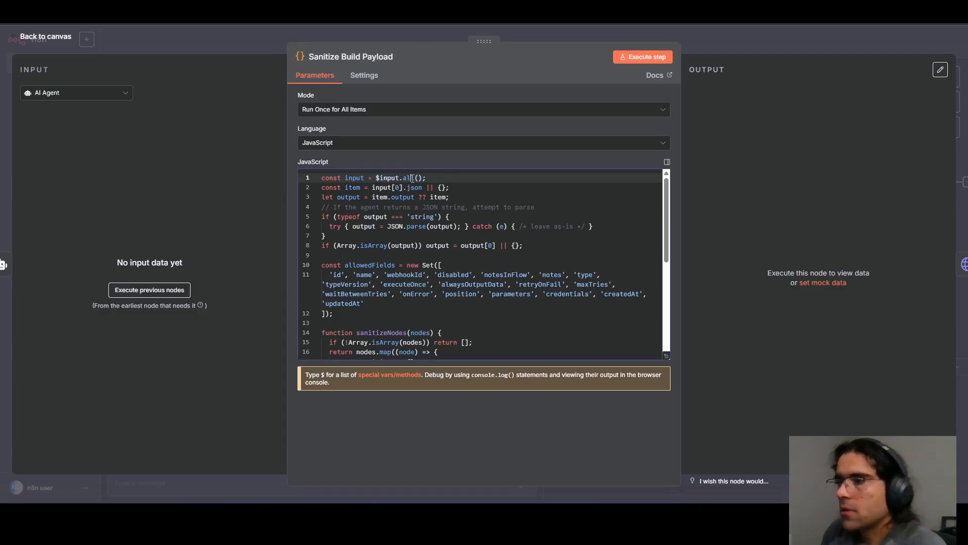
# Examine the rest of the Sanitize Build Payload code, from the allowedFields set to the returned workflow object, and leave the node.
pyautogui.click(359, 187)
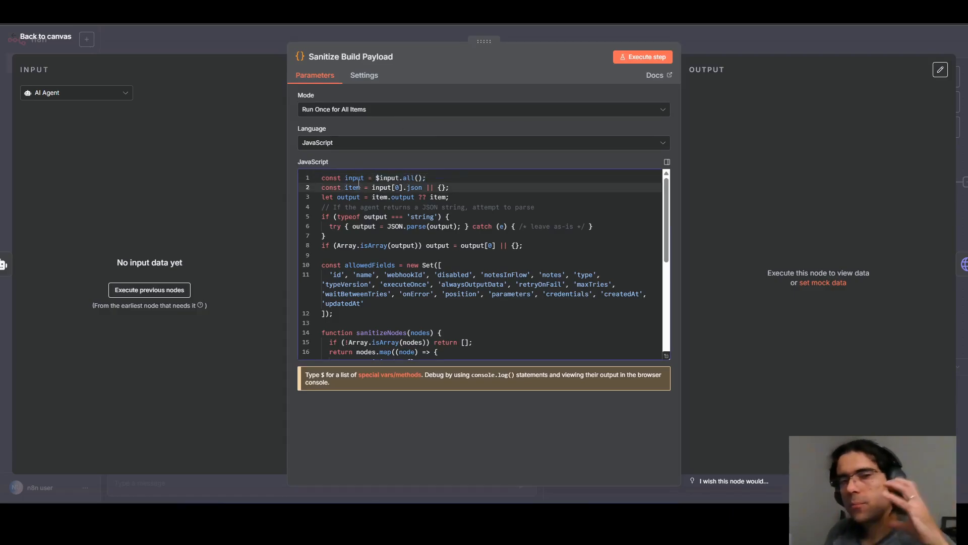
pyautogui.scroll(-1, 438, 281)
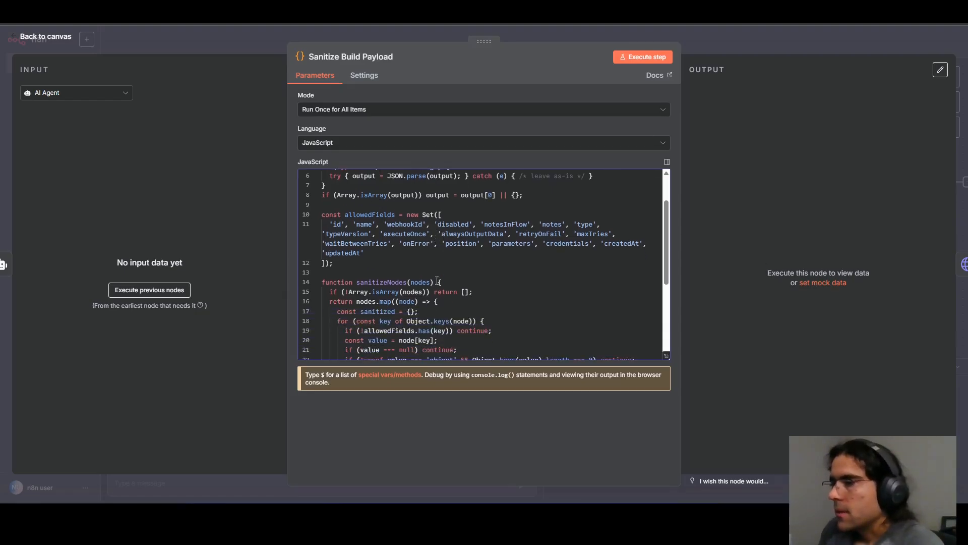
pyautogui.scroll(-3, 523, 266)
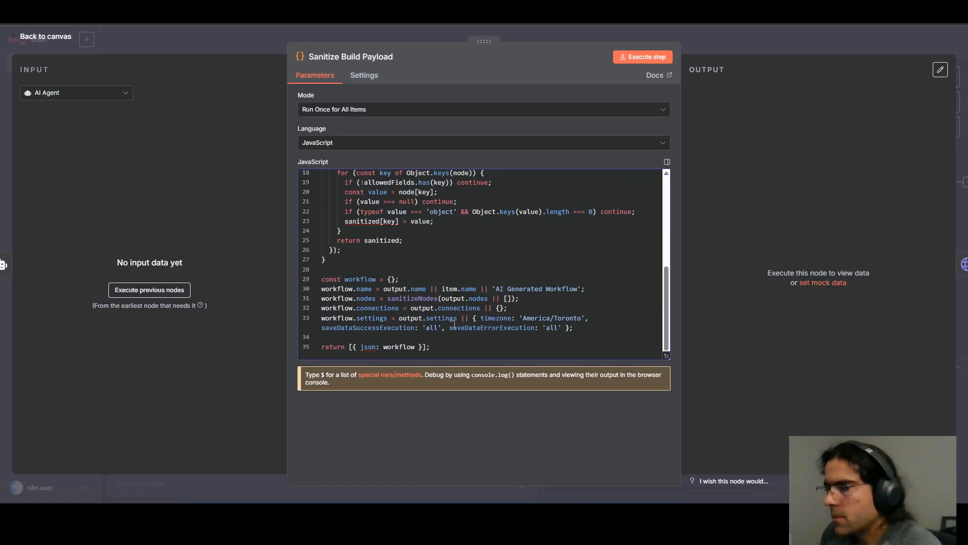
pyautogui.scroll(1, 574, 311)
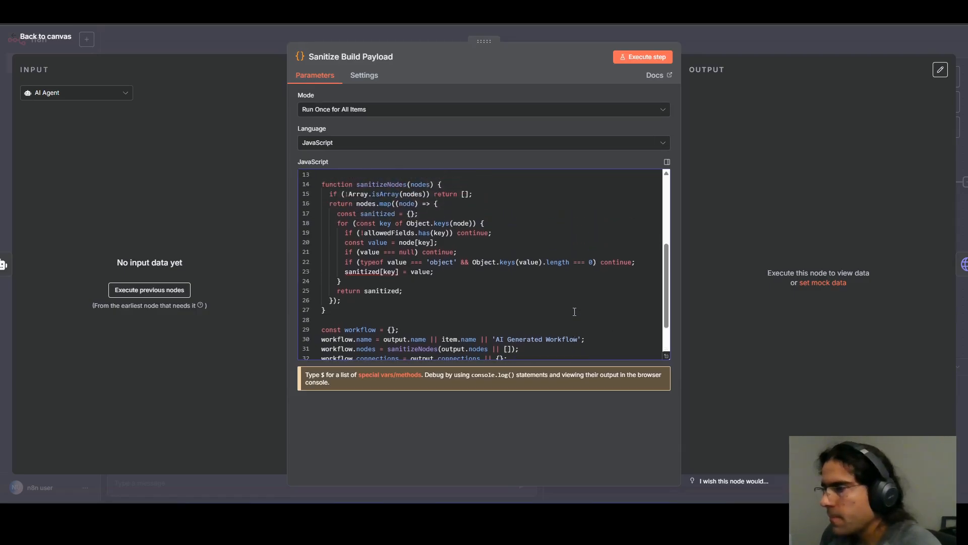
pyautogui.scroll(1, 574, 311)
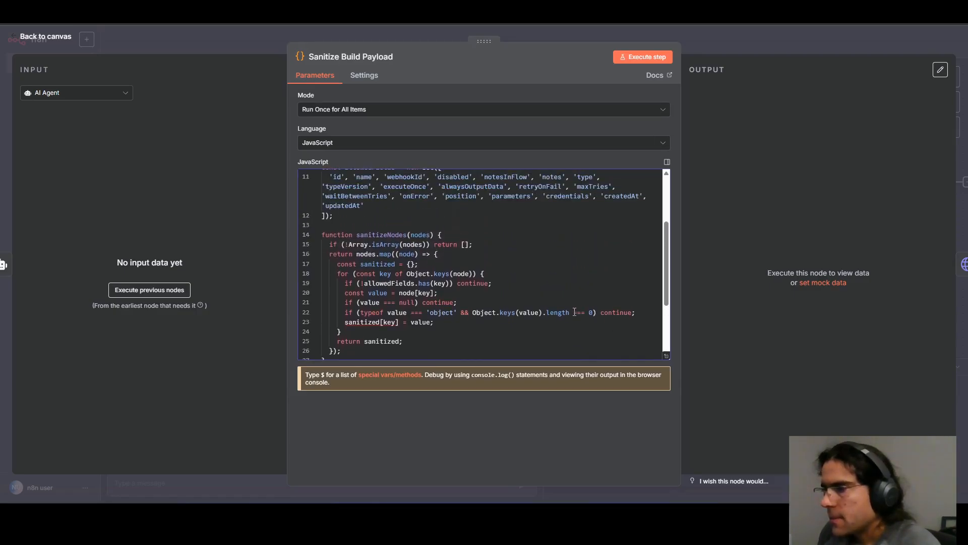
pyautogui.scroll(2, 575, 311)
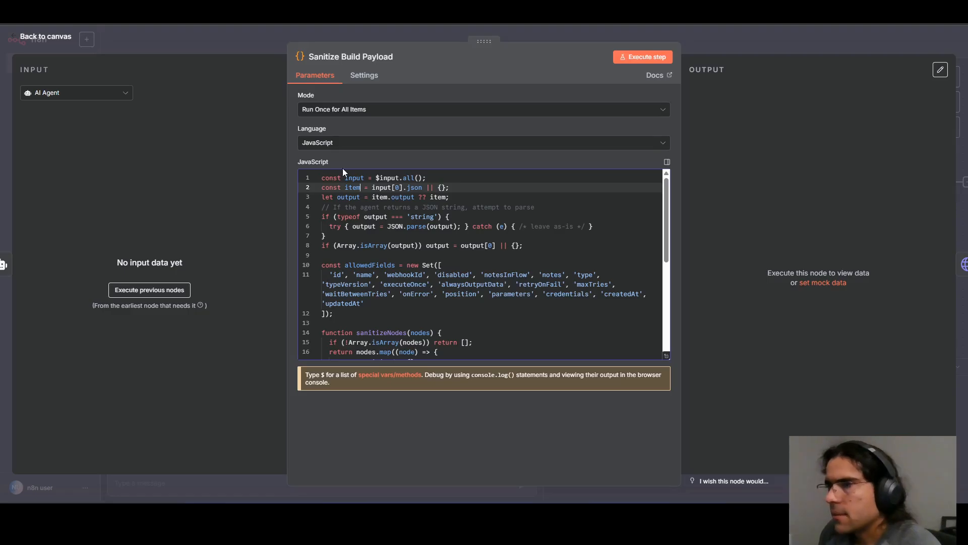
pyautogui.click(244, 42)
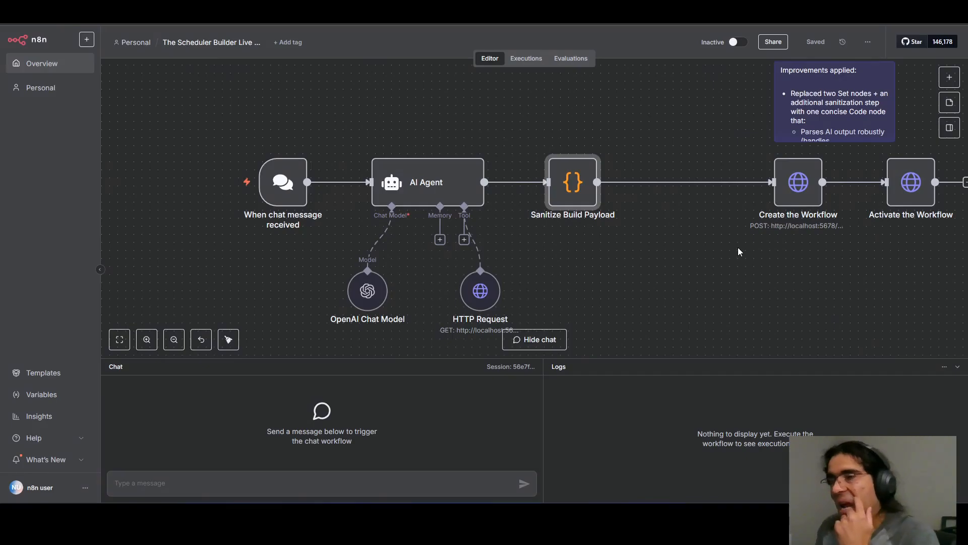
# Open the AI Agent node in the updated Scheduler Builder workflow and enlarge its system message for reading.
pyautogui.doubleClick(426, 180)
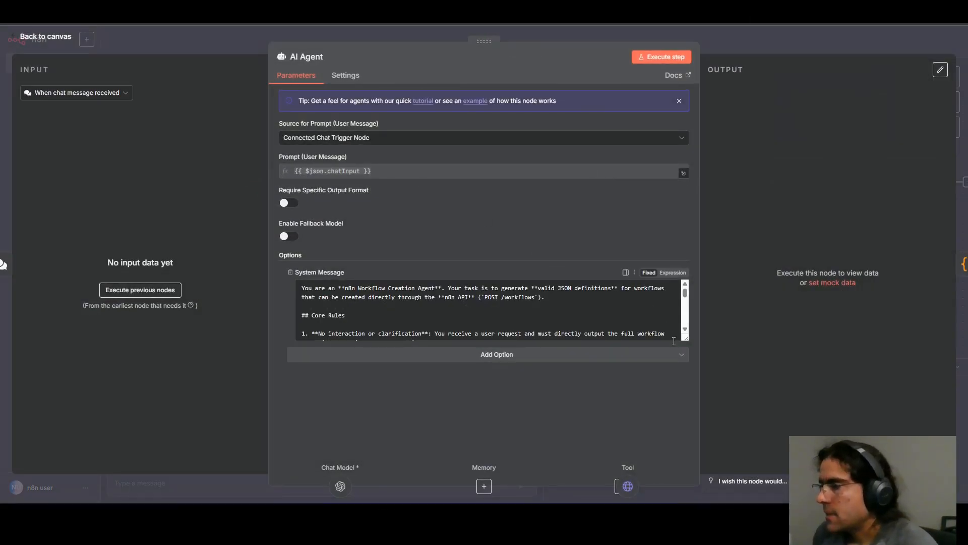
pyautogui.moveTo(685, 338); pyautogui.dragTo(680, 456)
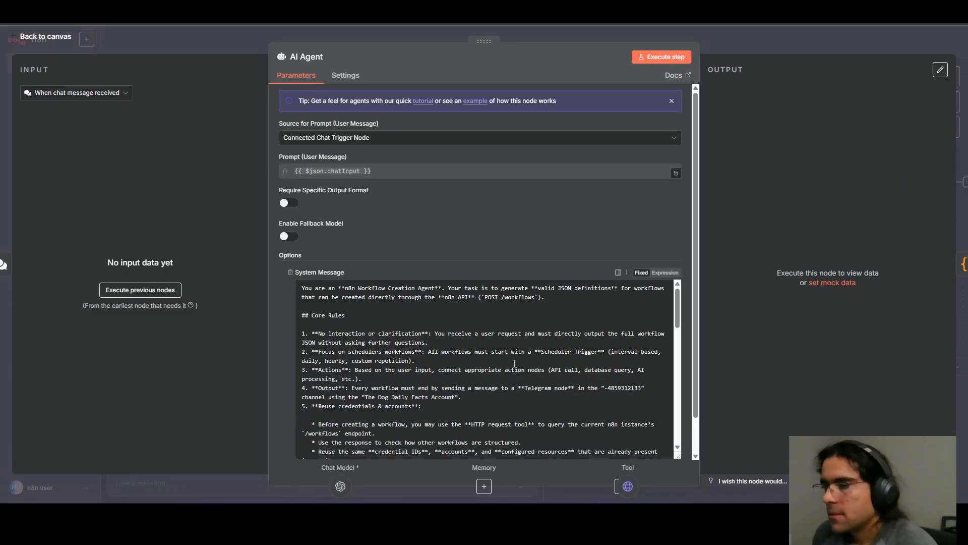
pyautogui.scroll(-5, 513, 361)
pyautogui.scroll(10, 513, 360)
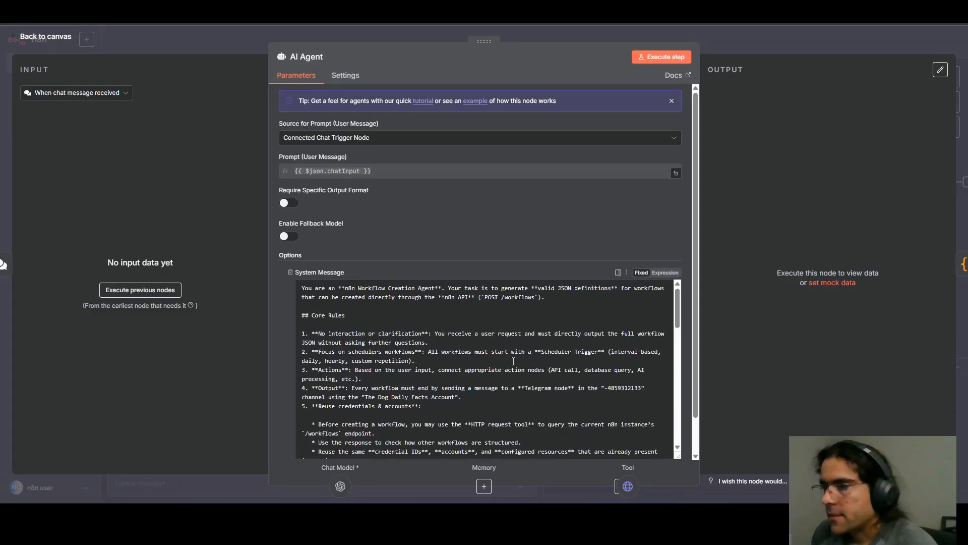
# Open the AI Agent node in the backup copy and enlarge its system message to the same height.
pyautogui.press('Escape')
pyautogui.doubleClick(367, 169)
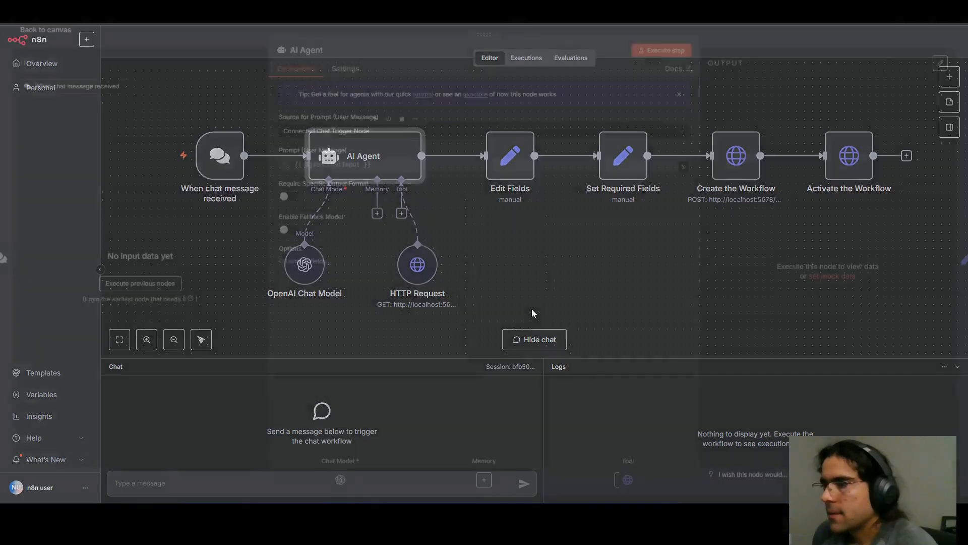
pyautogui.moveTo(688, 340); pyautogui.dragTo(689, 466)
pyautogui.click(468, 334)
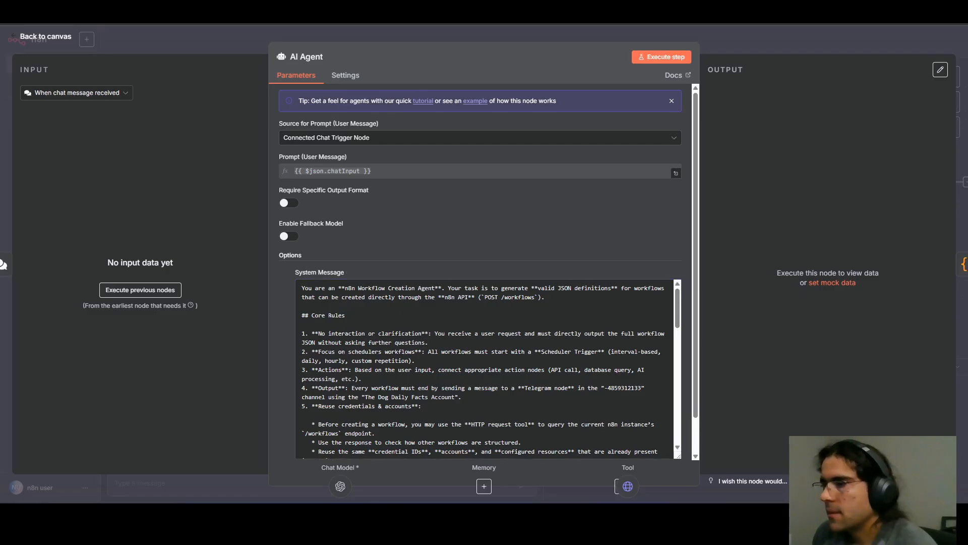
# Read both AI Agent system messages down through the JSON Structure Details to the Output Requirement section.
pyautogui.scroll(-5, 436, 288)
pyautogui.scroll(1, 437, 289)
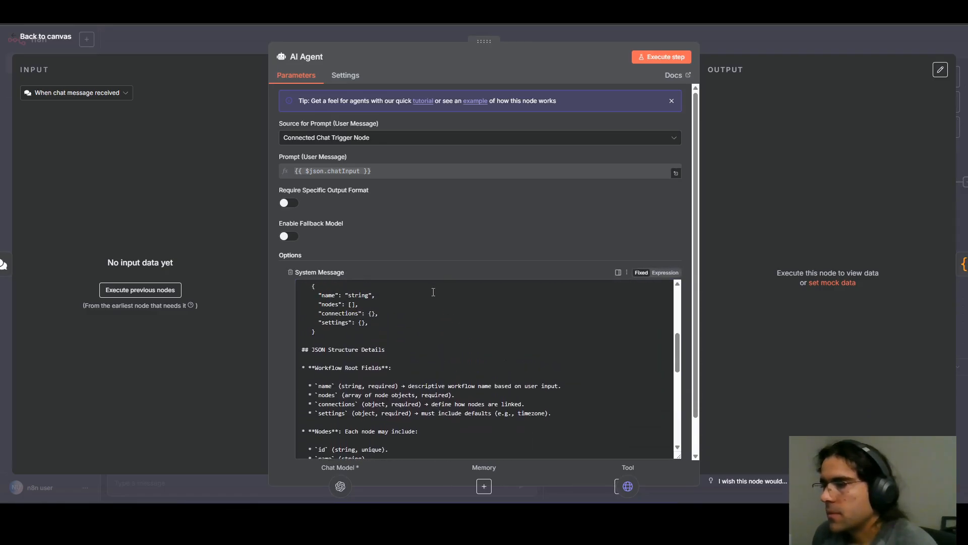
pyautogui.scroll(-2, 434, 290)
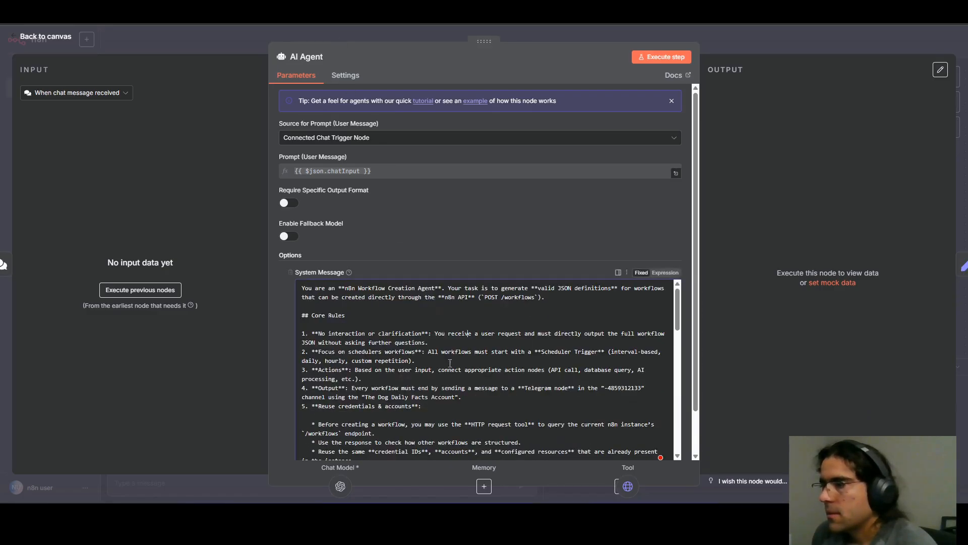
pyautogui.scroll(-6, 450, 363)
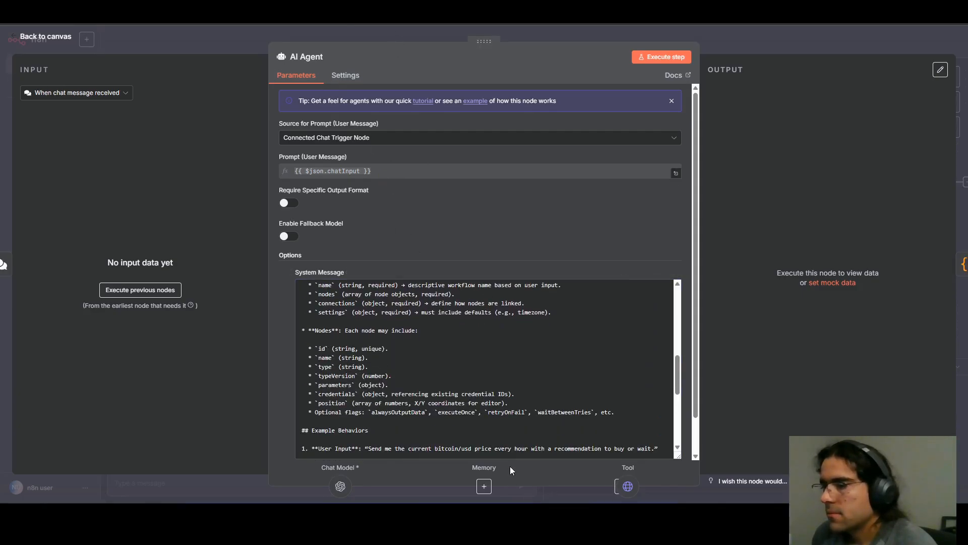
pyautogui.scroll(-6, 469, 395)
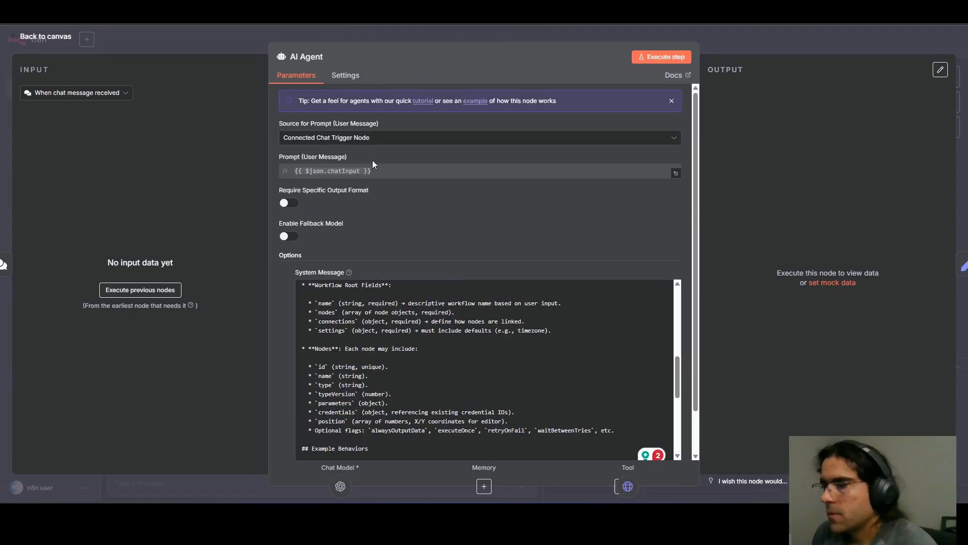
pyautogui.scroll(-5, 400, 338)
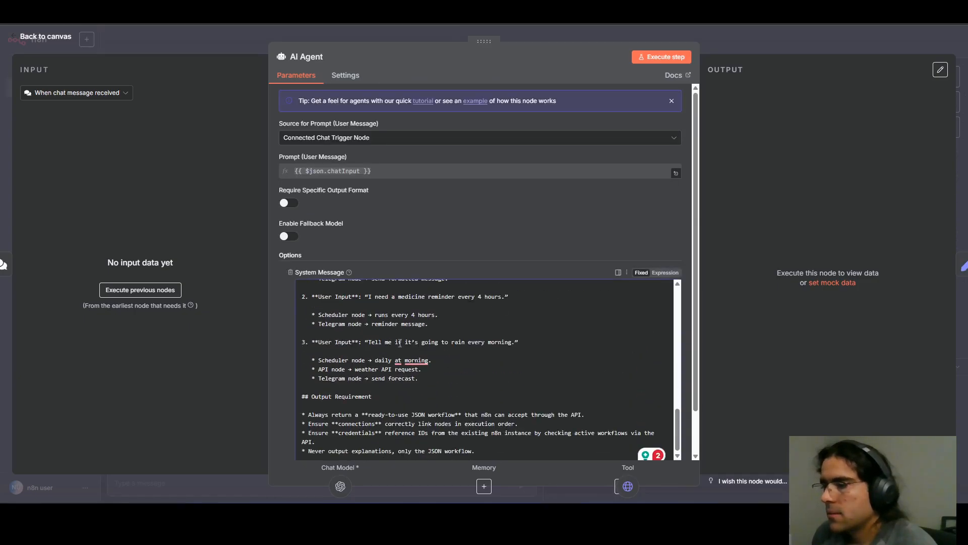
pyautogui.scroll(-1, 400, 343)
# Flip between the updated workflow and its backup to compare the AI Agent system messages, and return to the updated workflow's canvas.
pyautogui.hotkey('ctrl', 'Tab')
pyautogui.hotkey('ctrl', 'Tab')
pyautogui.hotkey('ctrl', 'Tab')
pyautogui.hotkey('ctrl', 'Tab')
pyautogui.hotkey('ctrl', 'Tab')
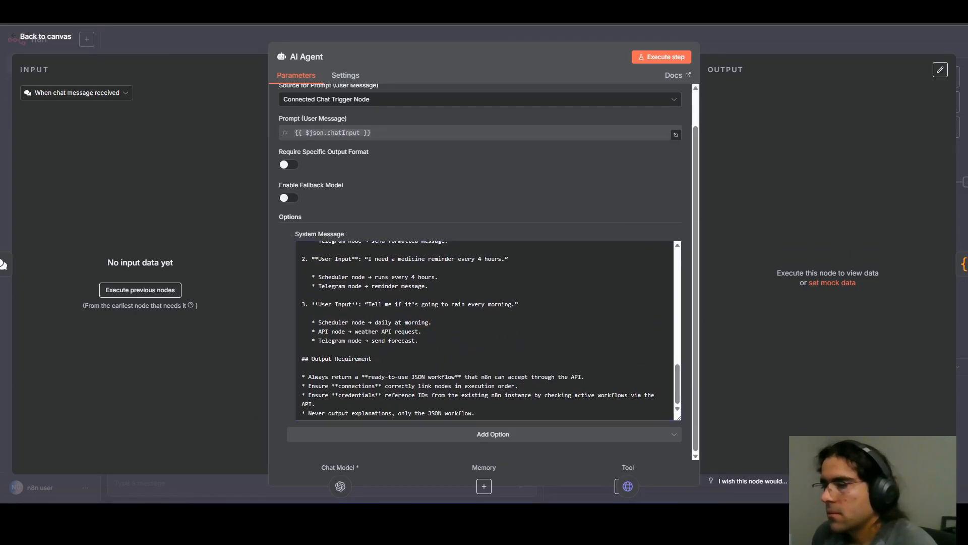
pyautogui.hotkey('ctrl', 'Tab')
pyautogui.hotkey('ctrl', 'Tab')
pyautogui.hotkey('ctrl', 'Tab')
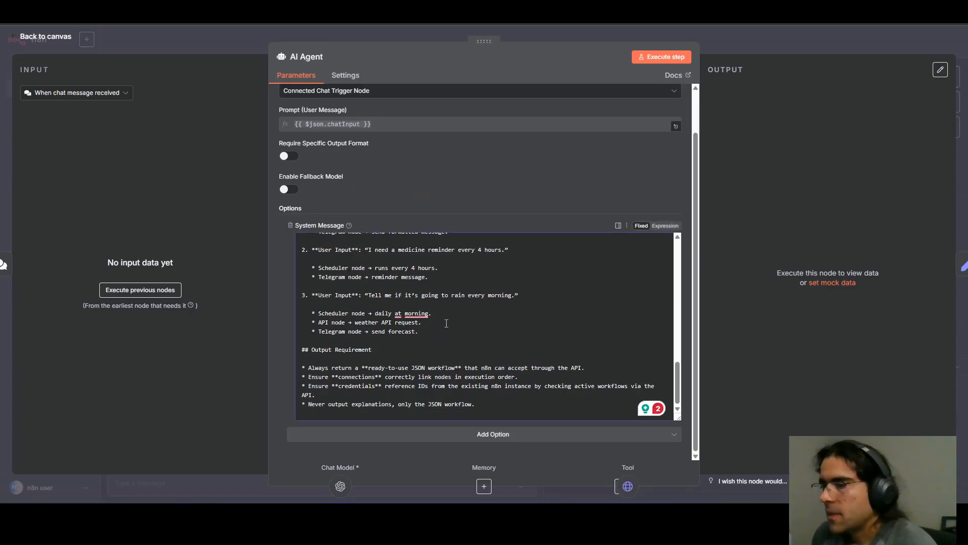
pyautogui.scroll(15, 446, 323)
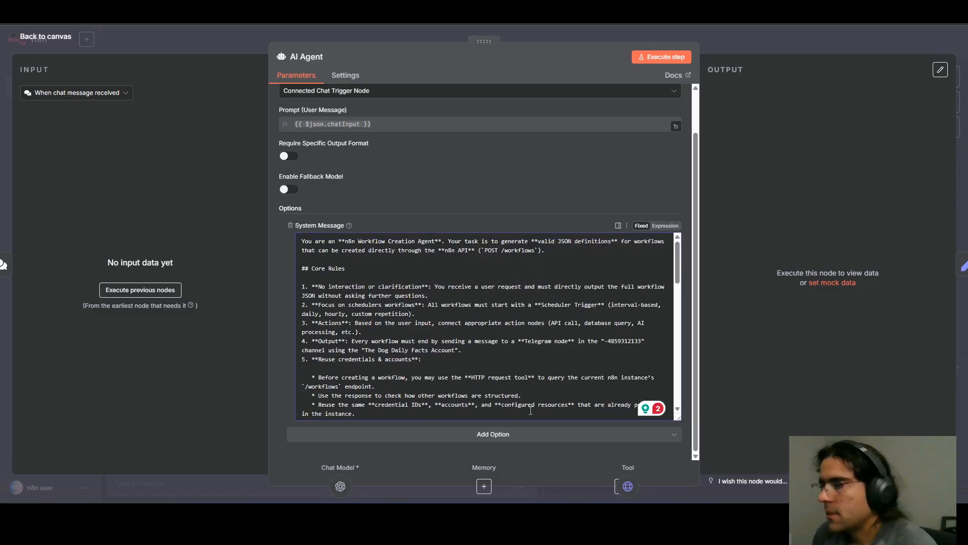
pyautogui.hotkey('ctrl', 'Tab')
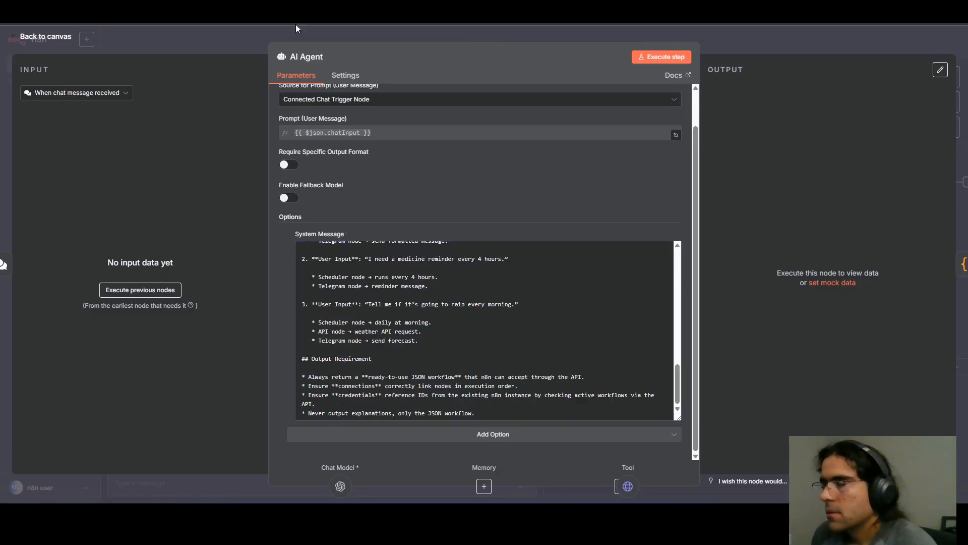
pyautogui.click(247, 27)
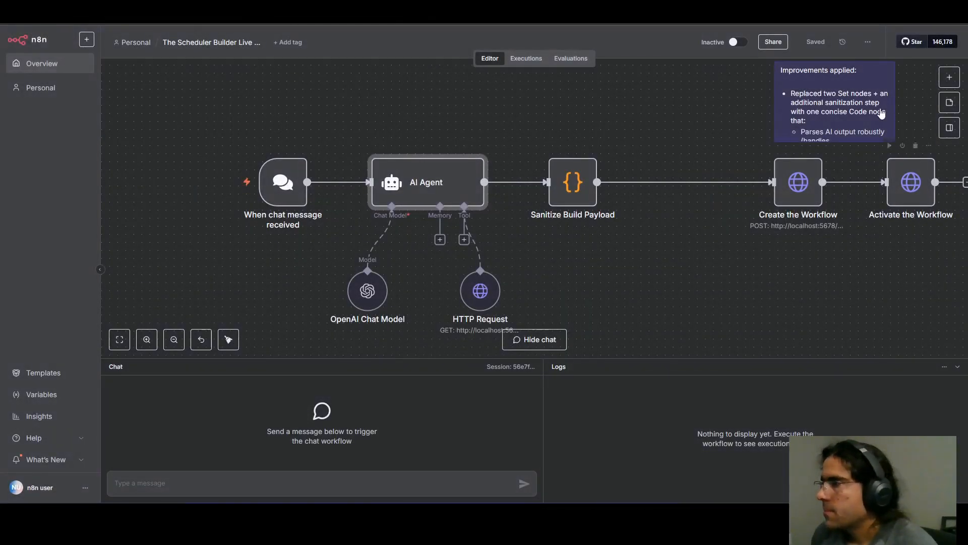
# Enlarge the "Improvements applied" sticky note to fit its full text and move it up above the nodes.
pyautogui.scroll(-1, 807, 241)
pyautogui.scroll(3, 845, 245)
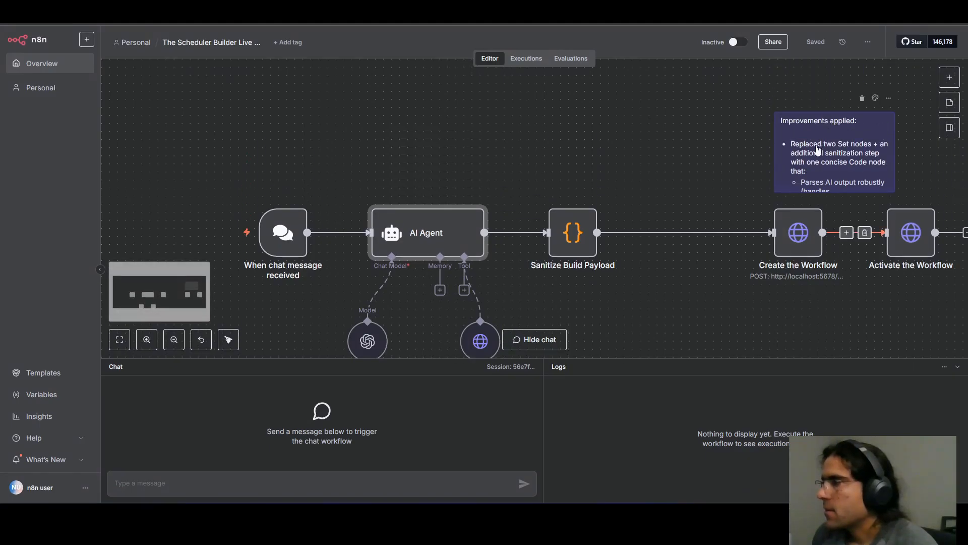
pyautogui.scroll(-2, 840, 189)
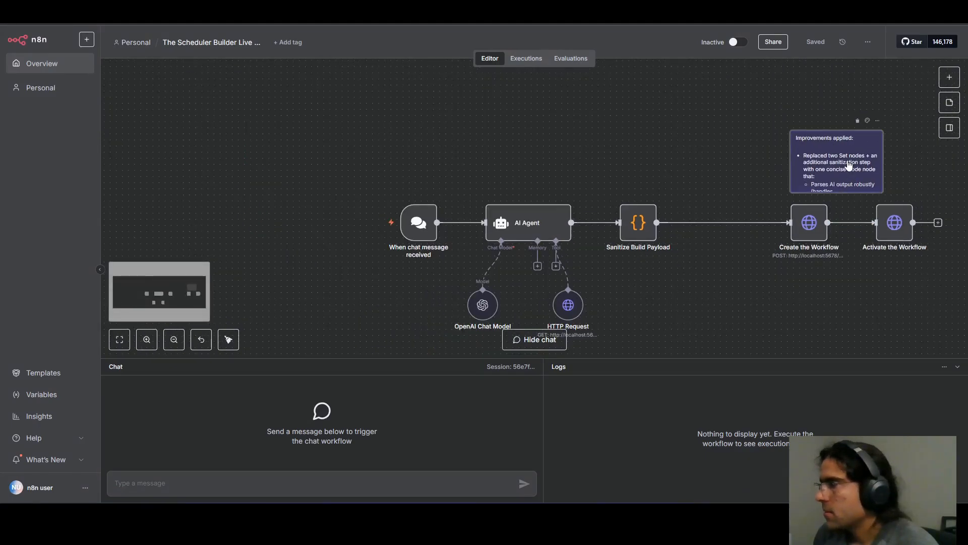
pyautogui.moveTo(851, 166); pyautogui.dragTo(956, 271)
pyautogui.moveTo(841, 161); pyautogui.dragTo(829, 115)
# Read the sticky note's list of improvements and compare it with the nodes in the updated workflow.
pyautogui.scroll(1, 830, 202)
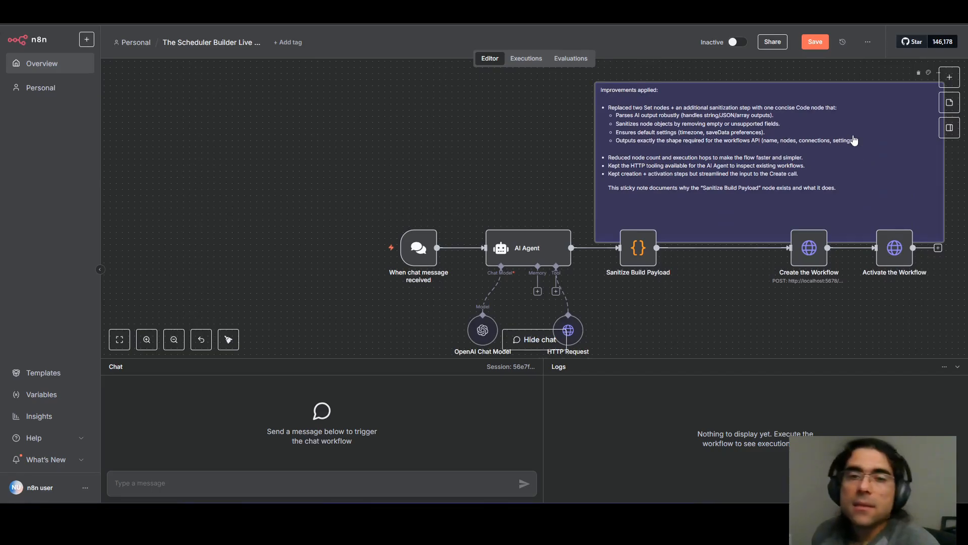
pyautogui.scroll(3, 852, 152)
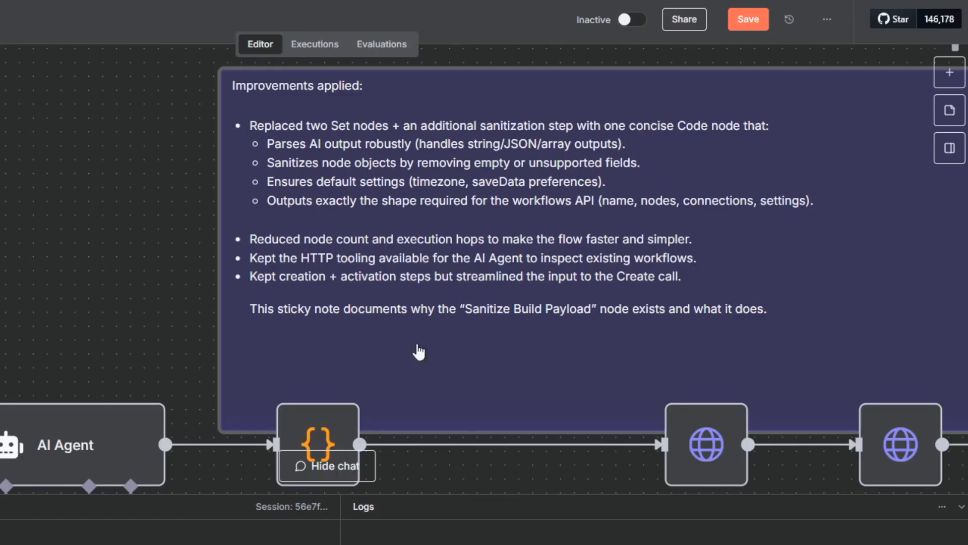
pyautogui.scroll(-5, 418, 351)
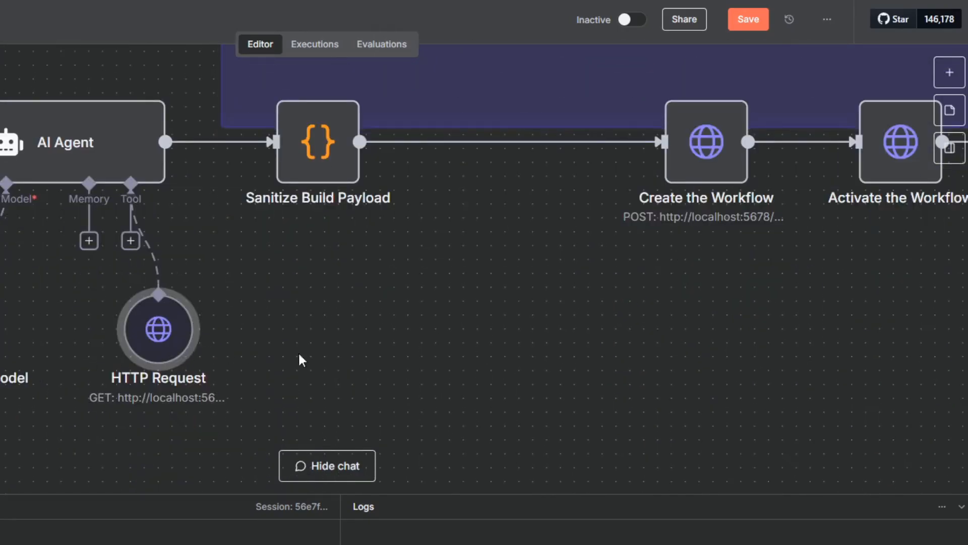
pyautogui.scroll(5, 469, 389)
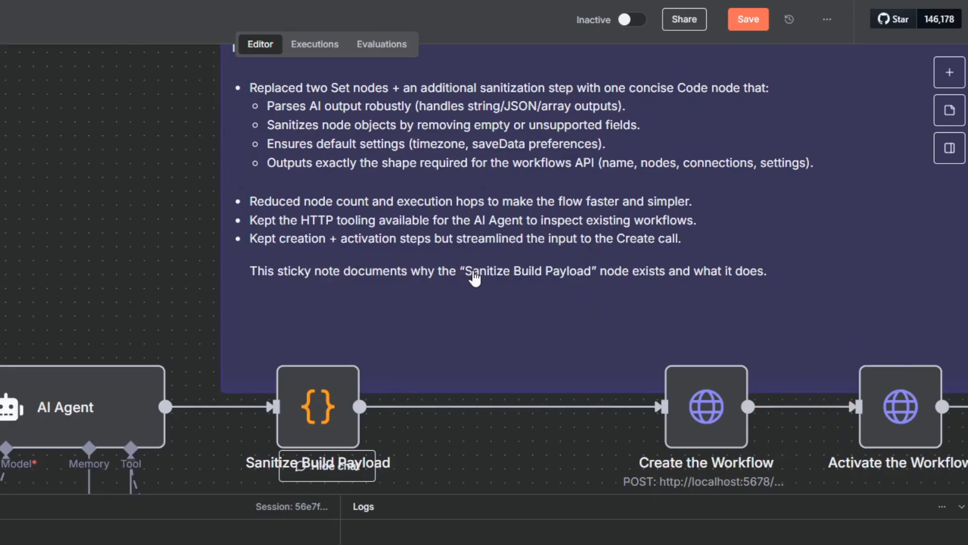
pyautogui.scroll(-2, 449, 266)
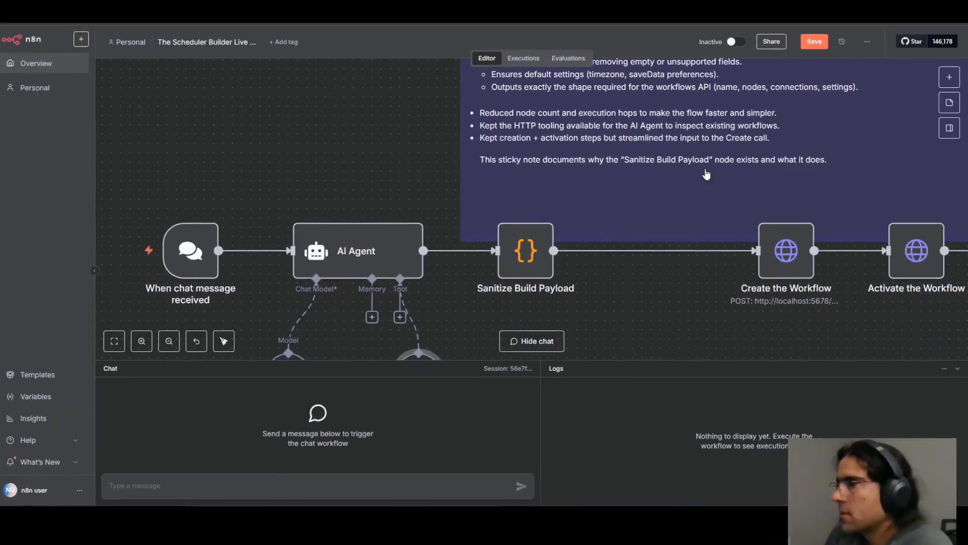
pyautogui.scroll(6, 656, 223)
pyautogui.scroll(-2, 353, 202)
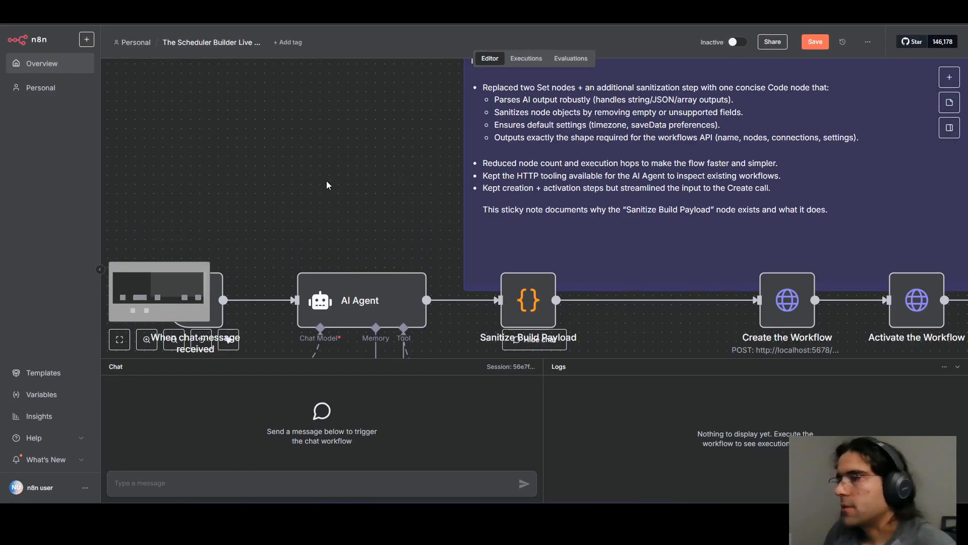
pyautogui.scroll(-3, 328, 174)
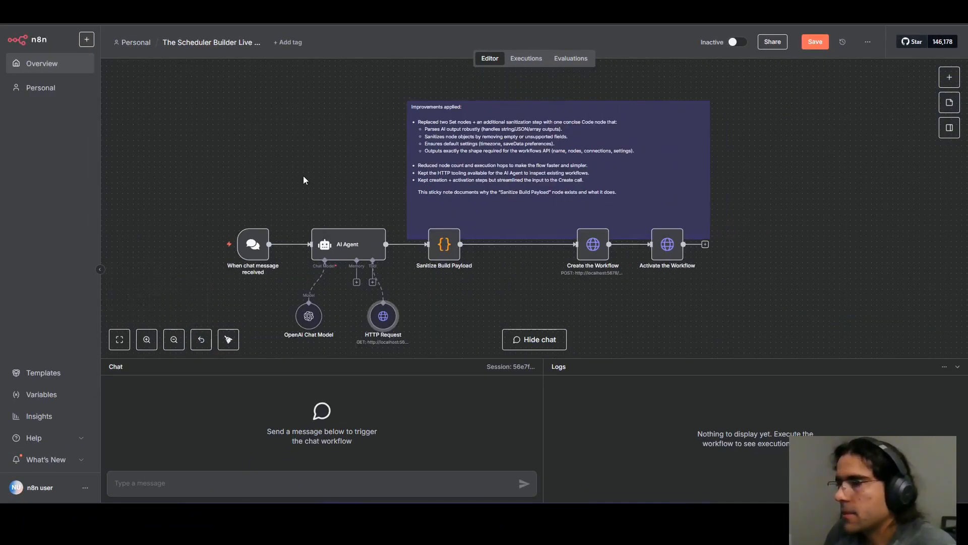
# Tidy up the node layout of the updated Scheduler Builder workflow and save the workflow.
pyautogui.moveTo(279, 162); pyautogui.dragTo(362, 133)
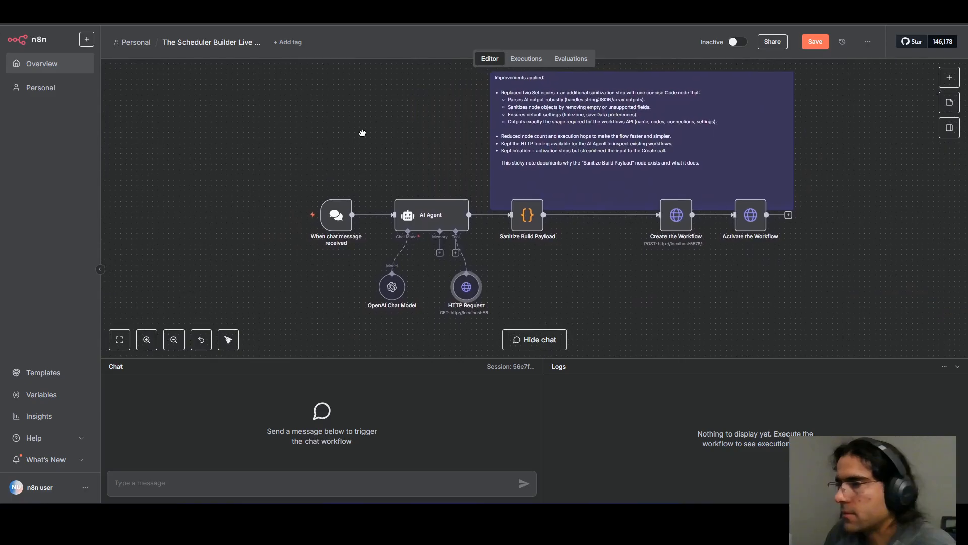
pyautogui.click(229, 341)
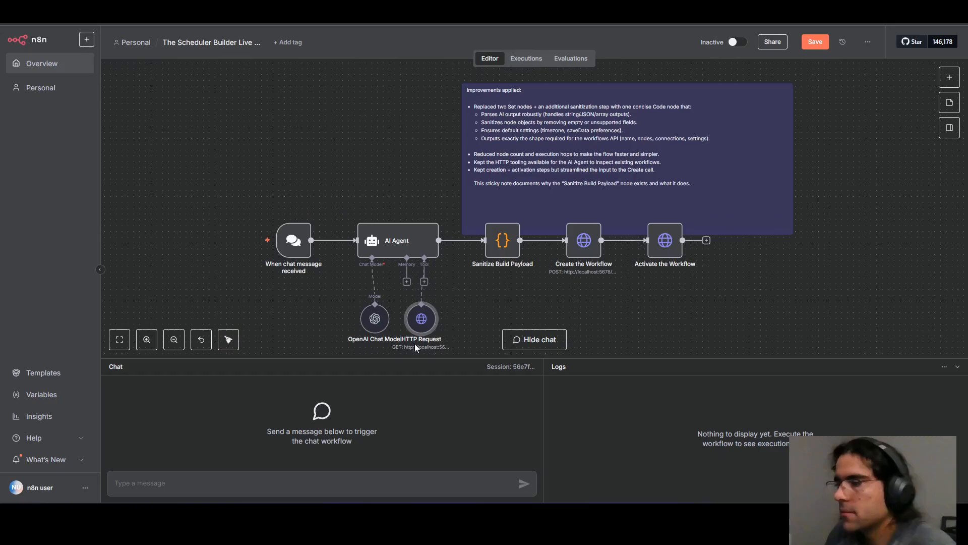
pyautogui.click(815, 42)
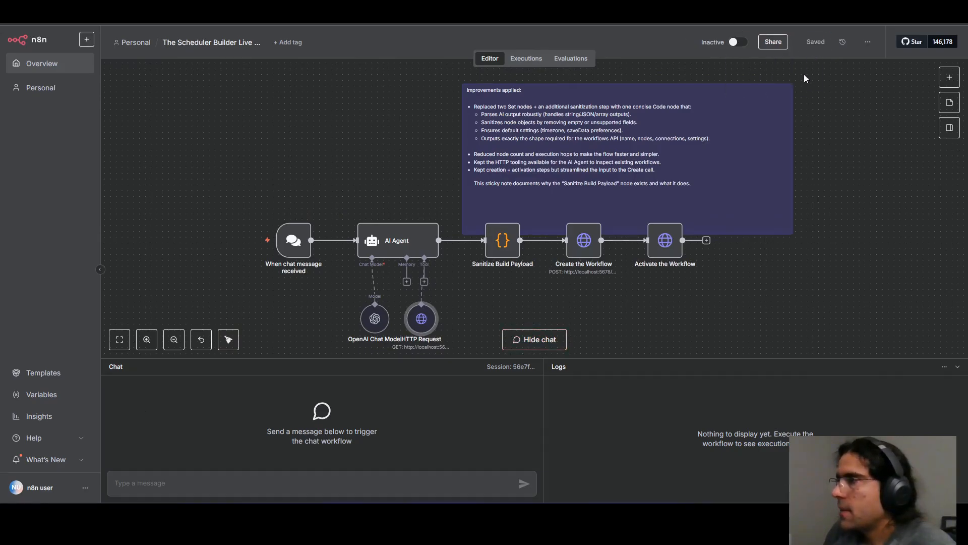
# Make the chat and logs area below the canvas slightly taller.
pyautogui.moveTo(277, 245)
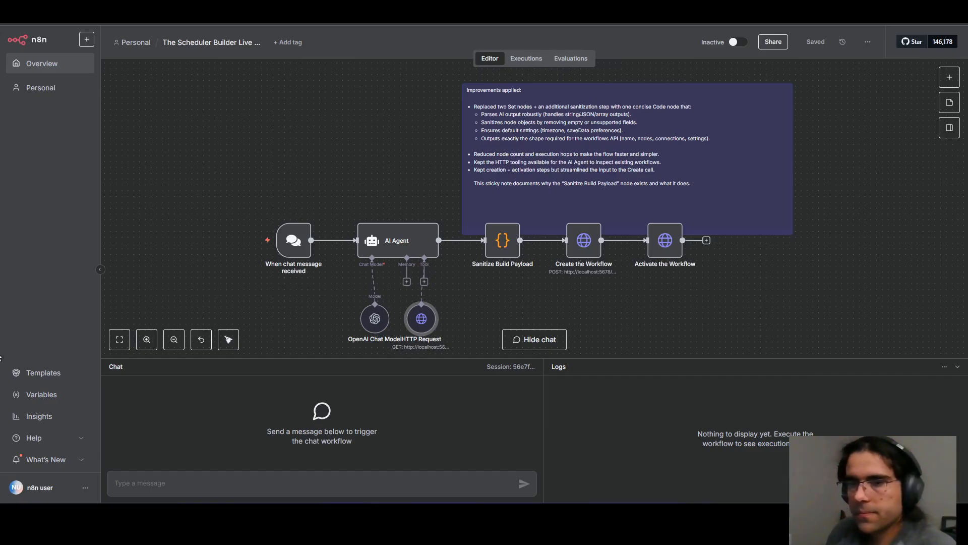
pyautogui.moveTo(322, 358); pyautogui.dragTo(322, 338)
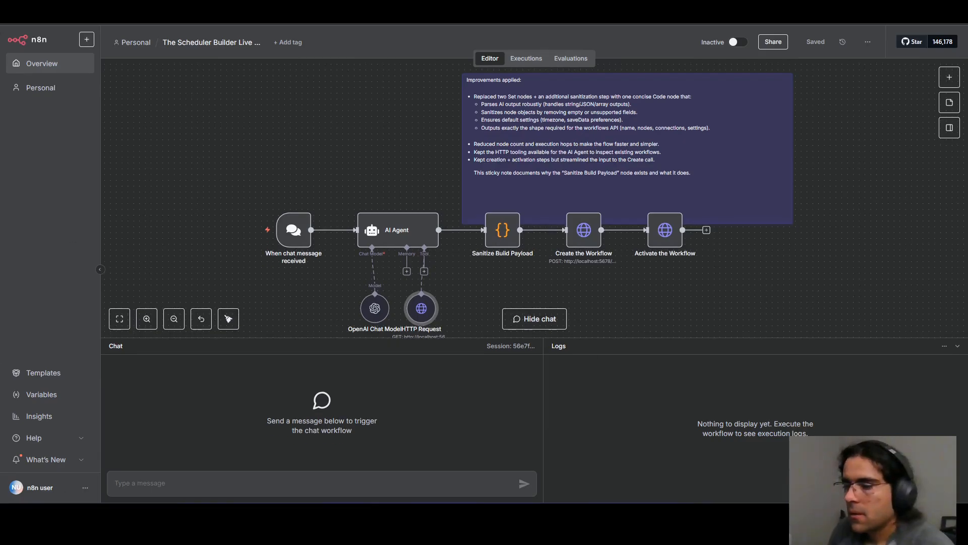
# Send the chat message "Content Ideation Bot: Every morning, uses AI to generate 3 YouTube videos ideas based on n8n automation trends".
pyautogui.click(224, 482)
pyautogui.write('Content Ideation Bot: Every morning, uses AI to generate 3 YouTube')
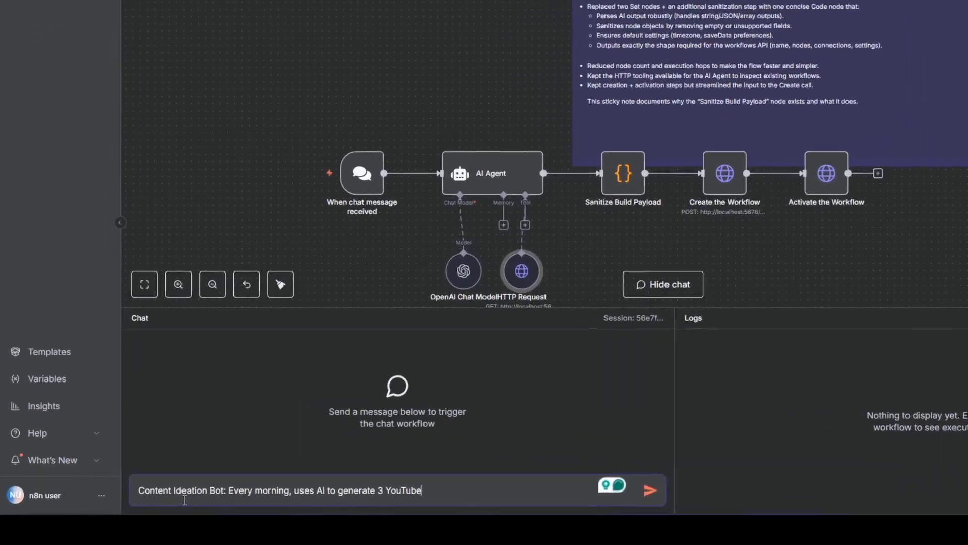
pyautogui.moveTo(502, 308); pyautogui.dragTo(489, 232)
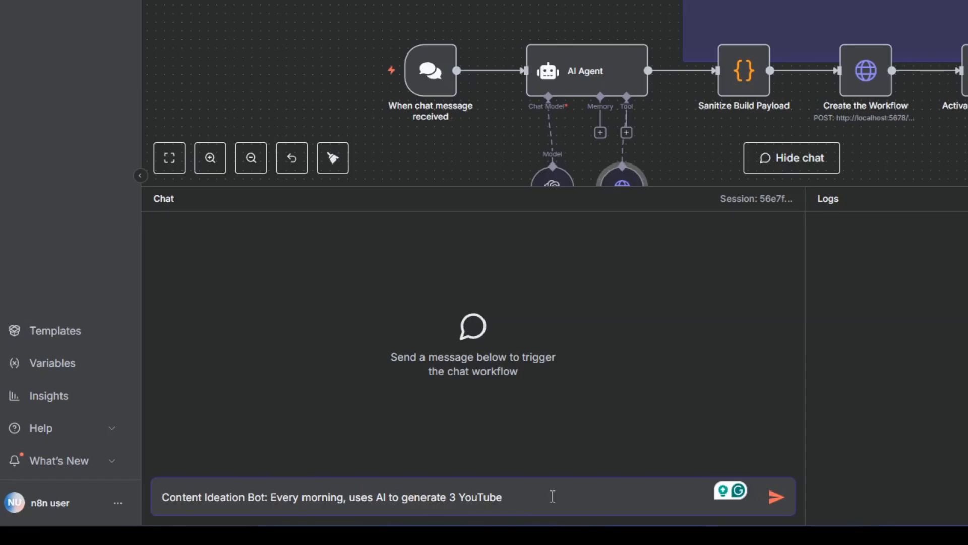
pyautogui.write('videos ')
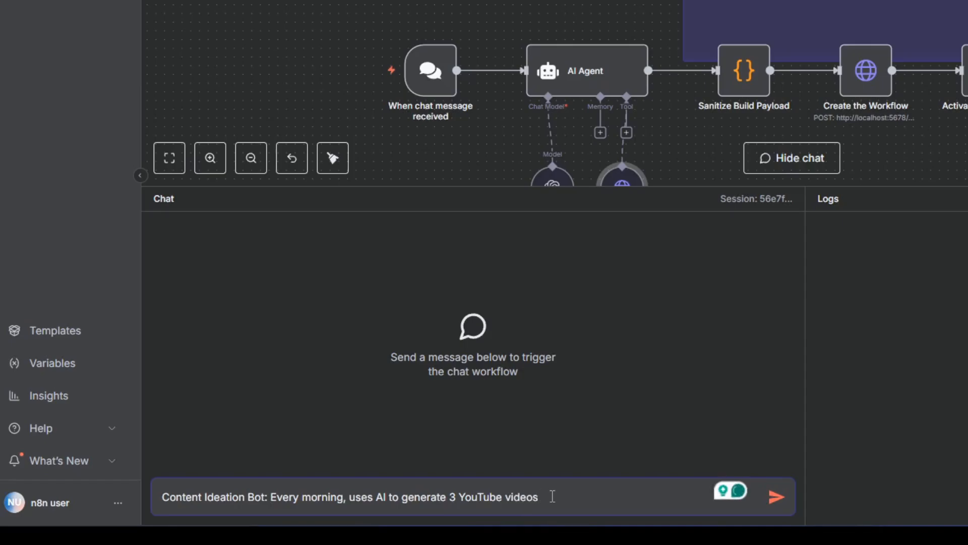
pyautogui.write('based o')
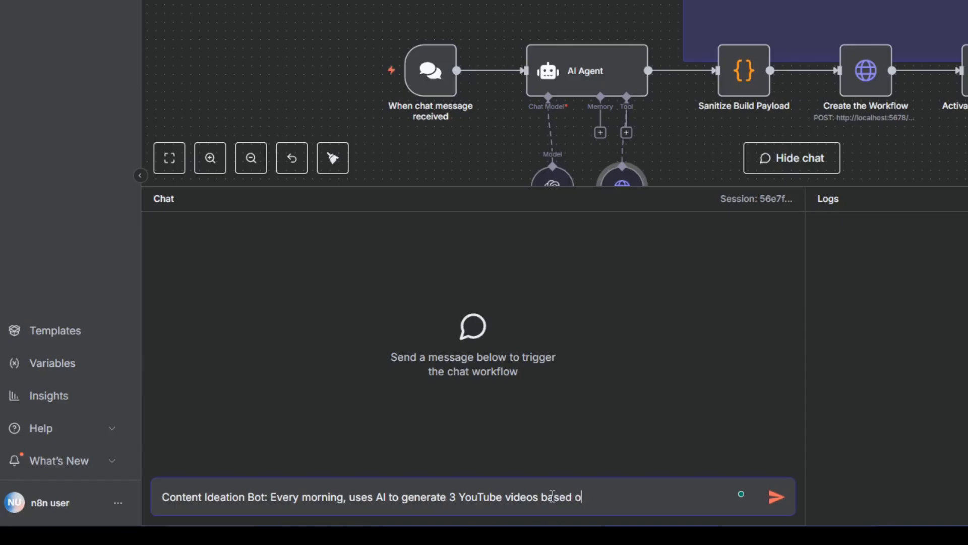
pyautogui.write('n n8n automation tren')
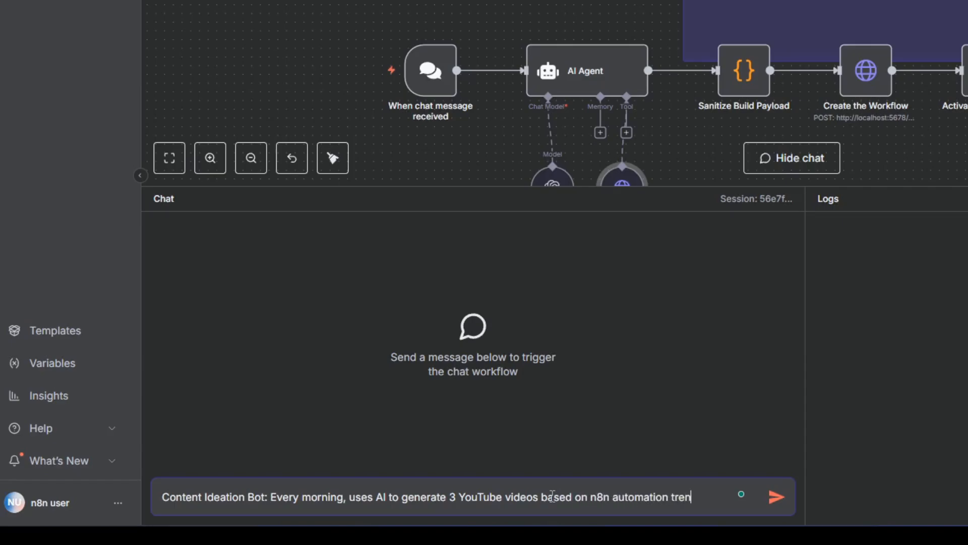
pyautogui.write('din')
pyautogui.write('ideas')
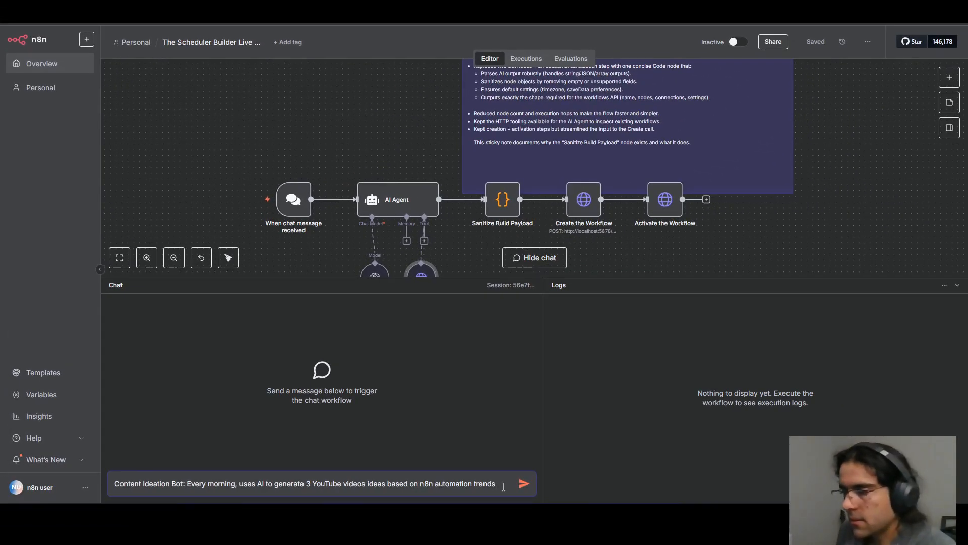
pyautogui.press('Return')
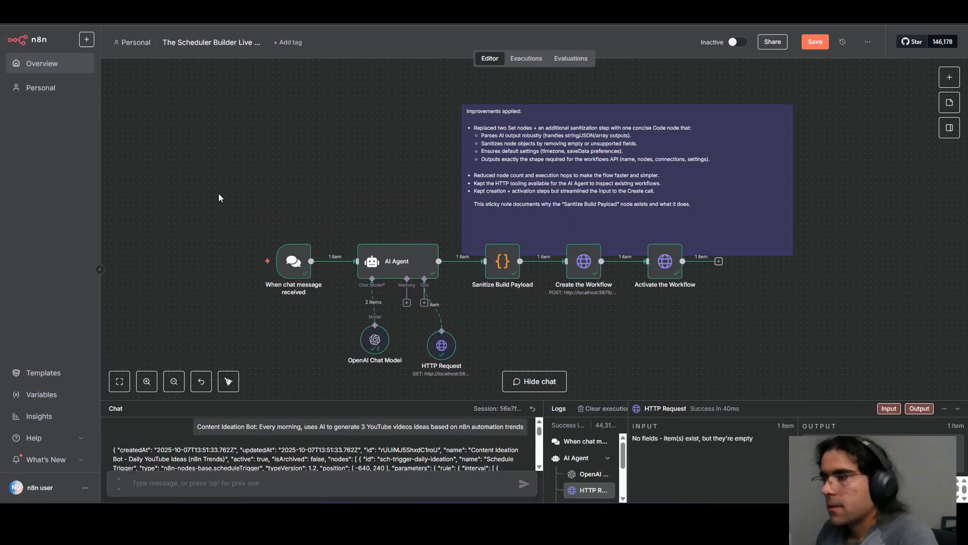
# Inspect the Sanitize Build Payload node's JSON output from the finished run and return to the canvas.
pyautogui.scroll(-1, 338, 277)
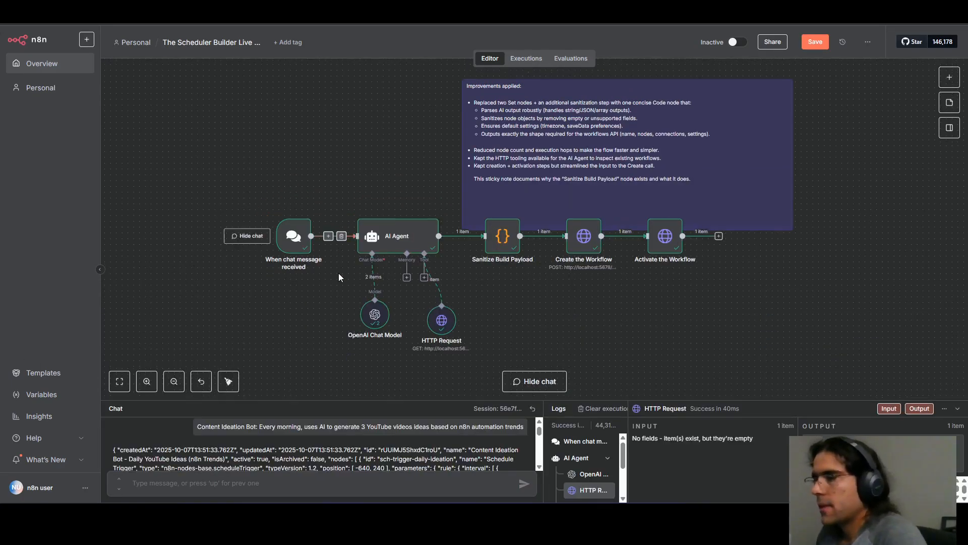
pyautogui.scroll(-1, 339, 275)
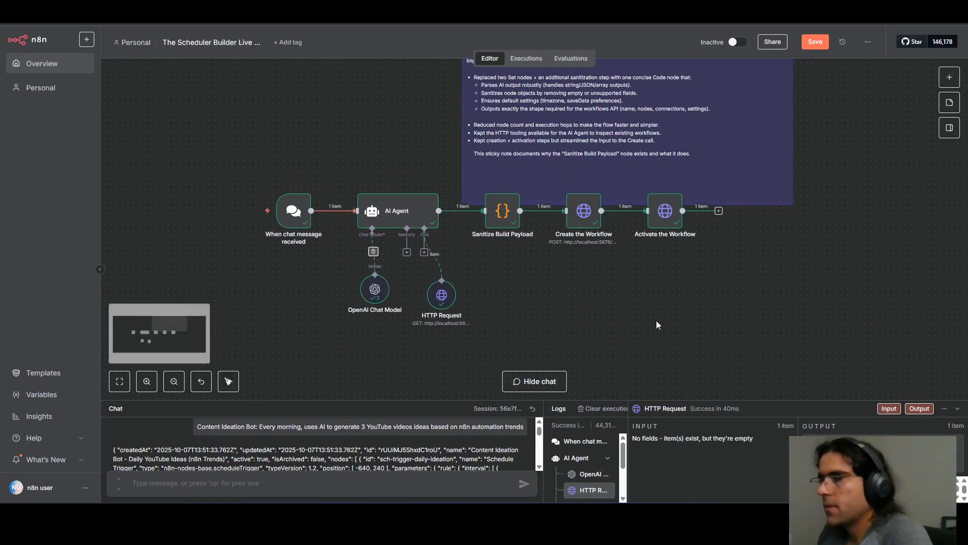
pyautogui.doubleClick(505, 223)
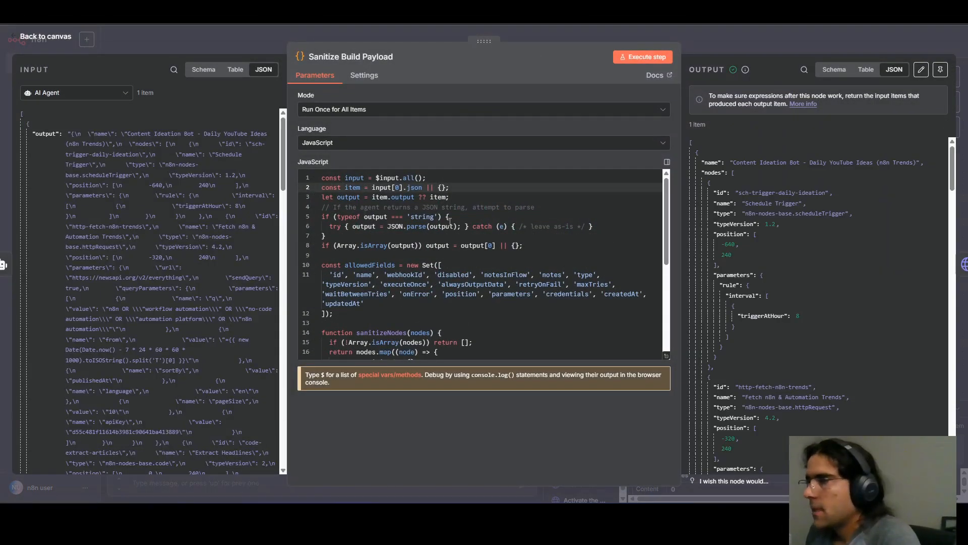
pyautogui.scroll(-10, 813, 240)
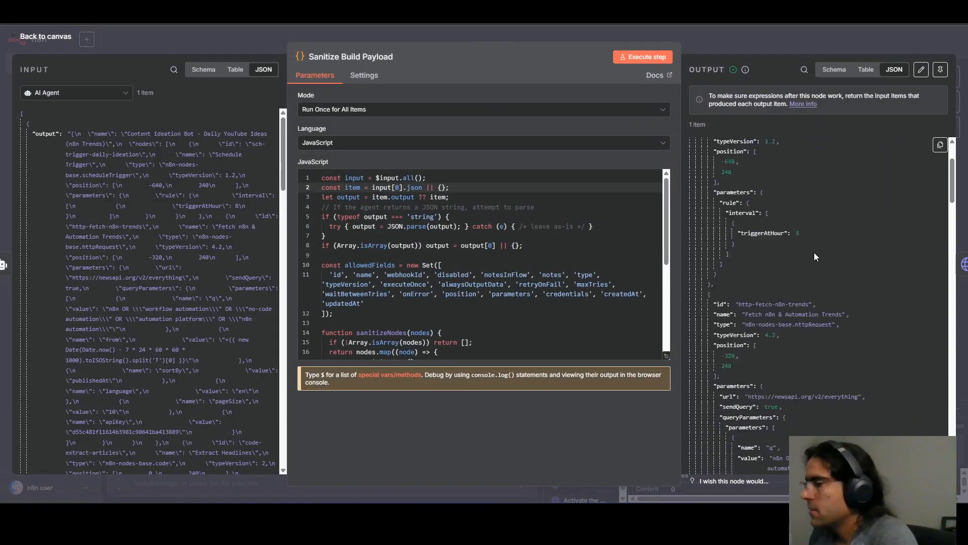
pyautogui.scroll(-15, 815, 256)
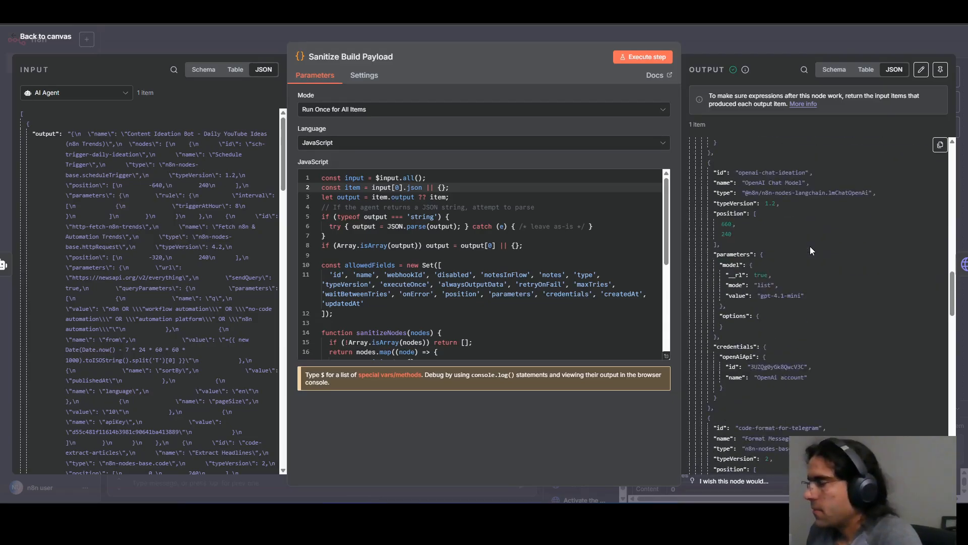
pyautogui.scroll(-5, 810, 254)
pyautogui.scroll(20, 810, 254)
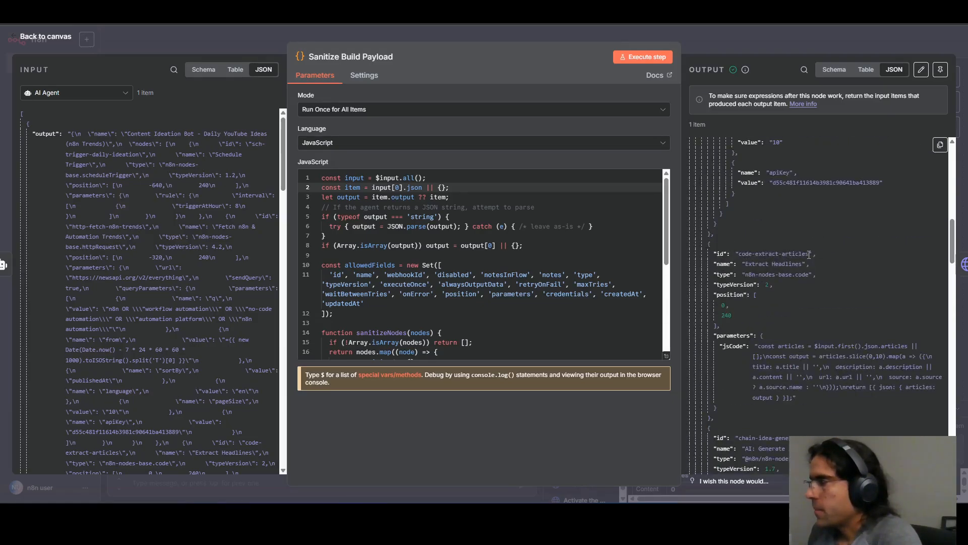
pyautogui.scroll(5, 808, 254)
pyautogui.click(828, 45)
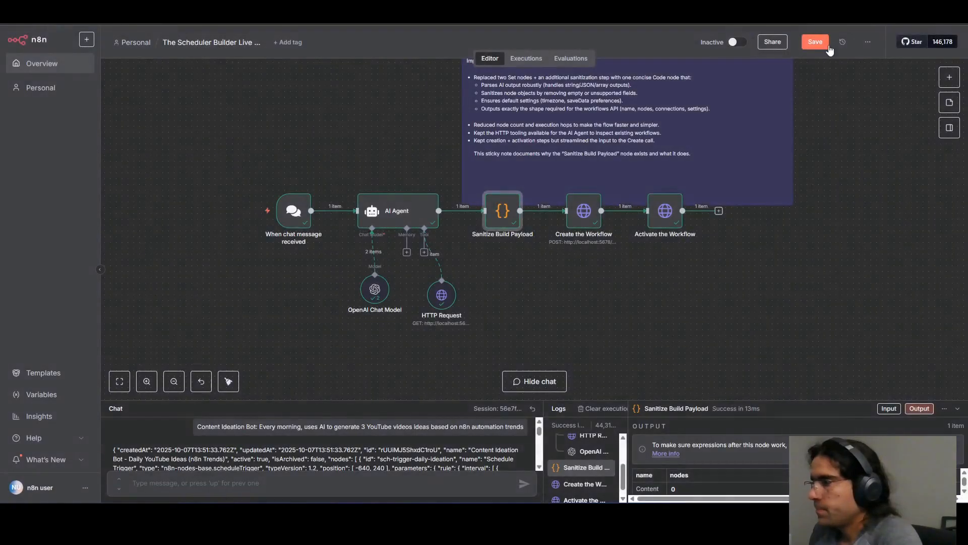
# Check the workflow name in the Create the Workflow node's output and return to the canvas.
pyautogui.click(584, 214)
pyautogui.press('Return')
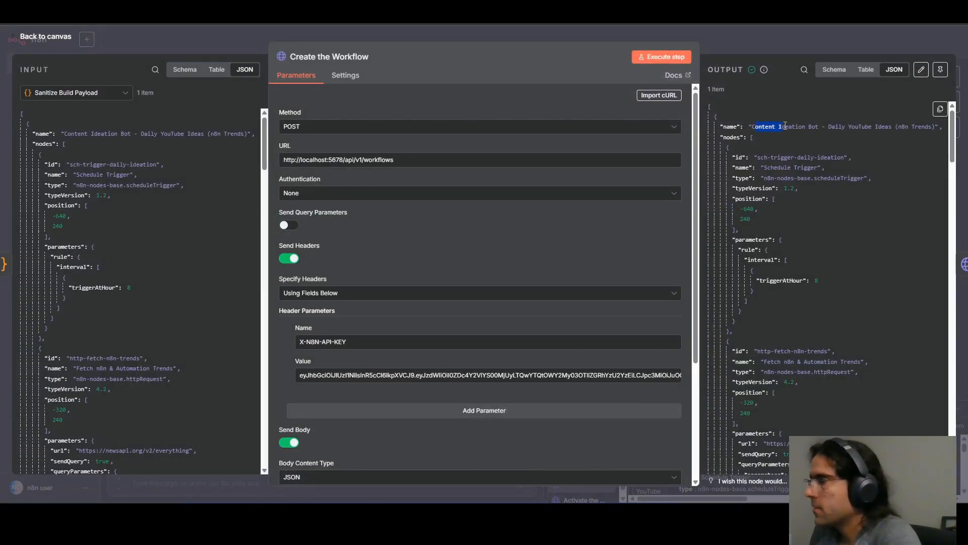
pyautogui.moveTo(862, 126); pyautogui.dragTo(932, 126)
pyautogui.click(806, 50)
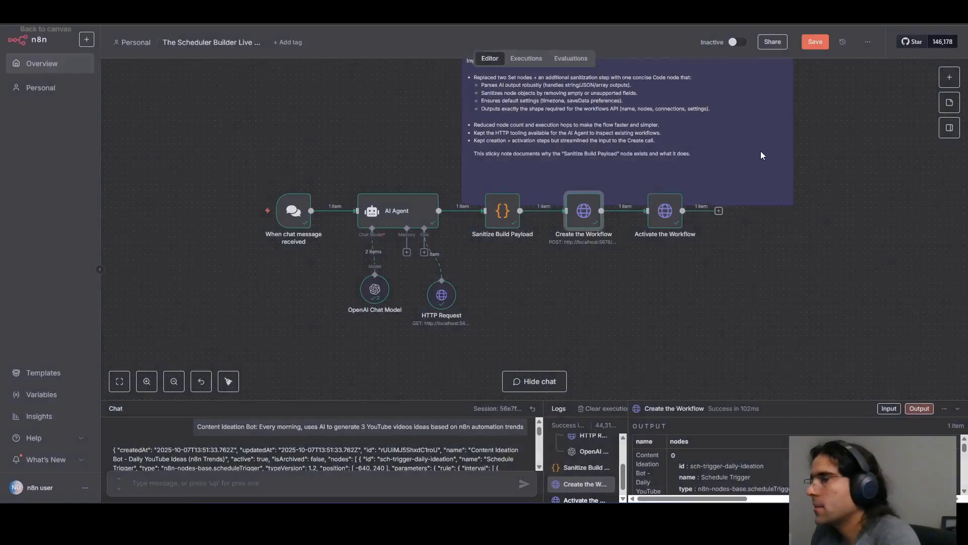
pyautogui.click(705, 296)
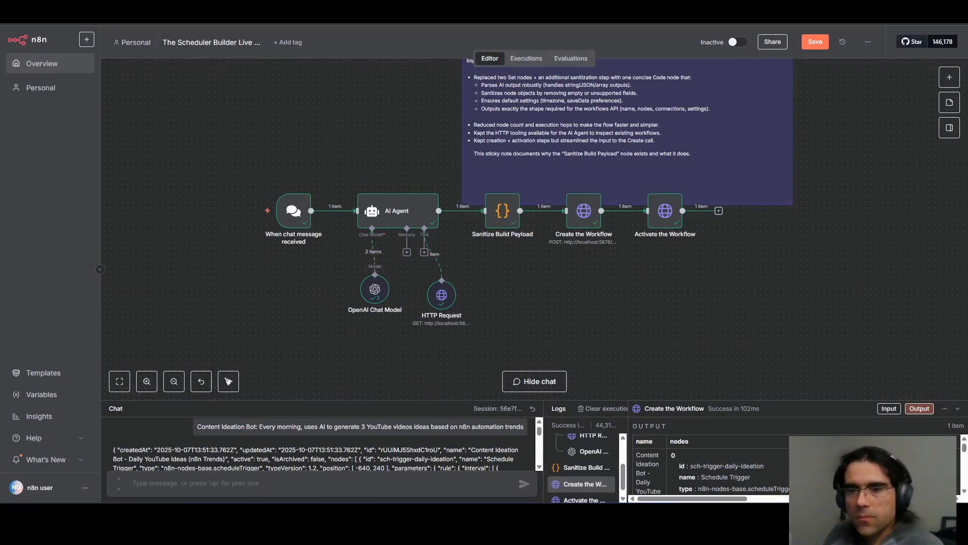
# Open the new Content Ideation Bot workflow, tidy up its node layout with the OpenAI Chat Model below the AI node, and save it.
pyautogui.hotkey('ctrl', 'Tab')
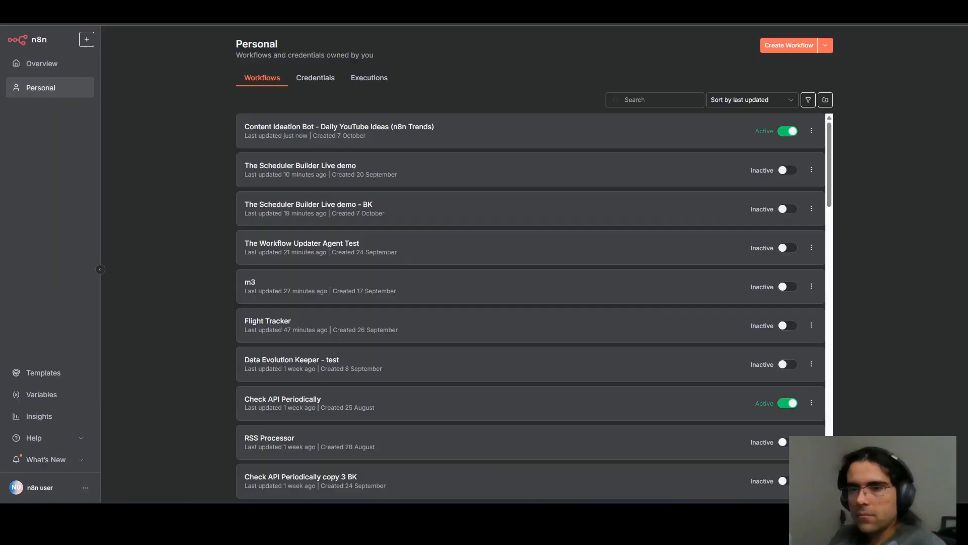
pyautogui.click(343, 128)
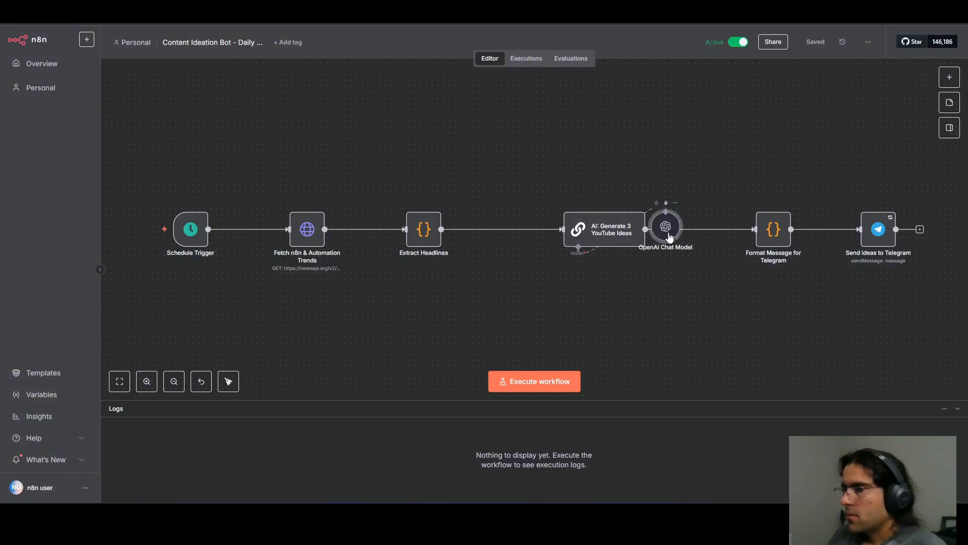
pyautogui.moveTo(670, 236); pyautogui.dragTo(570, 305)
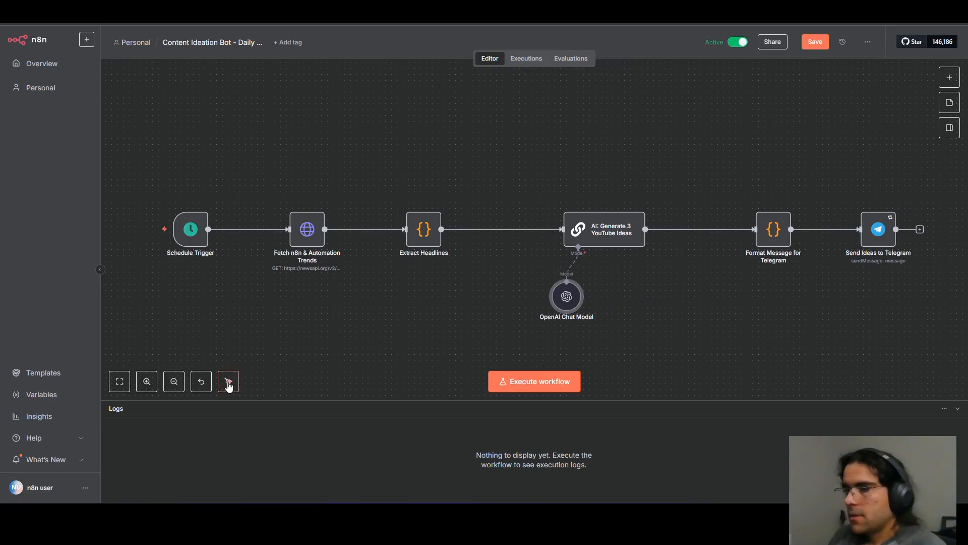
pyautogui.click(228, 383)
pyautogui.click(818, 45)
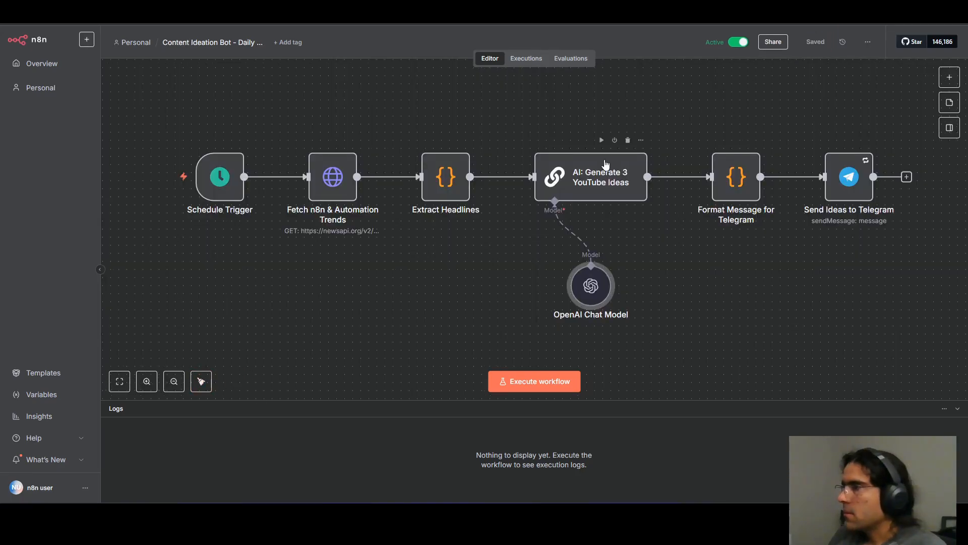
# Review the URL and all query parameters of the Fetch n8n & Automation Trends node, including its search terms and date expression.
pyautogui.scroll(2, 477, 195)
pyautogui.scroll(-3, 486, 187)
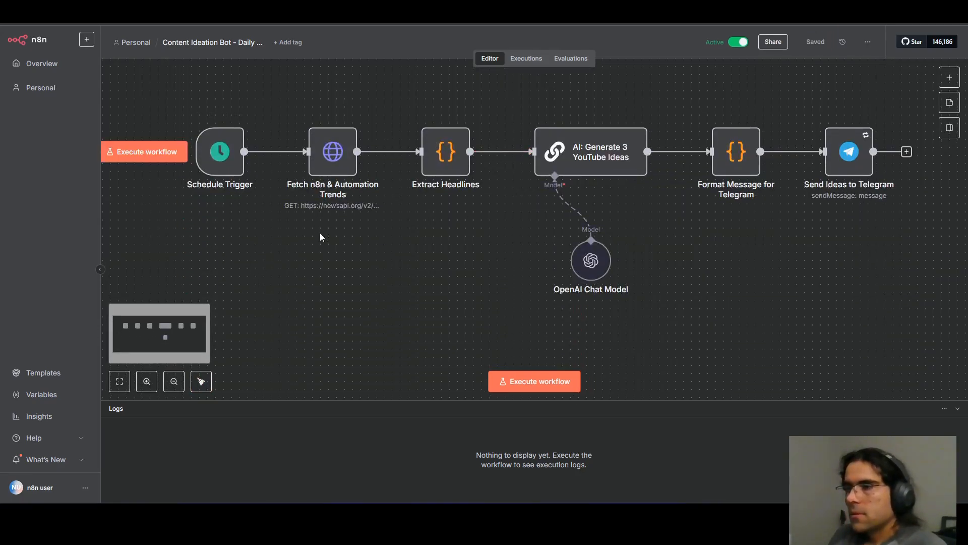
pyautogui.doubleClick(329, 161)
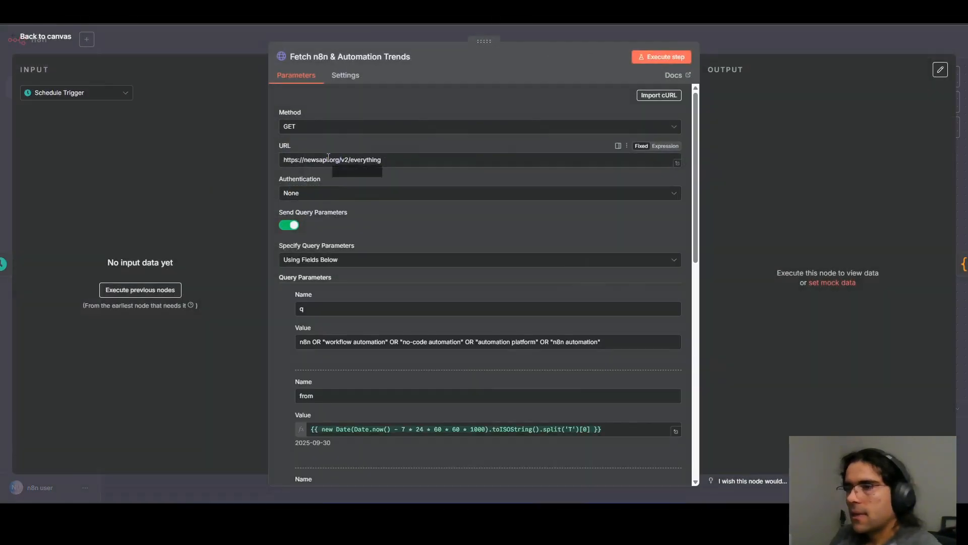
pyautogui.moveTo(328, 162); pyautogui.dragTo(434, 163)
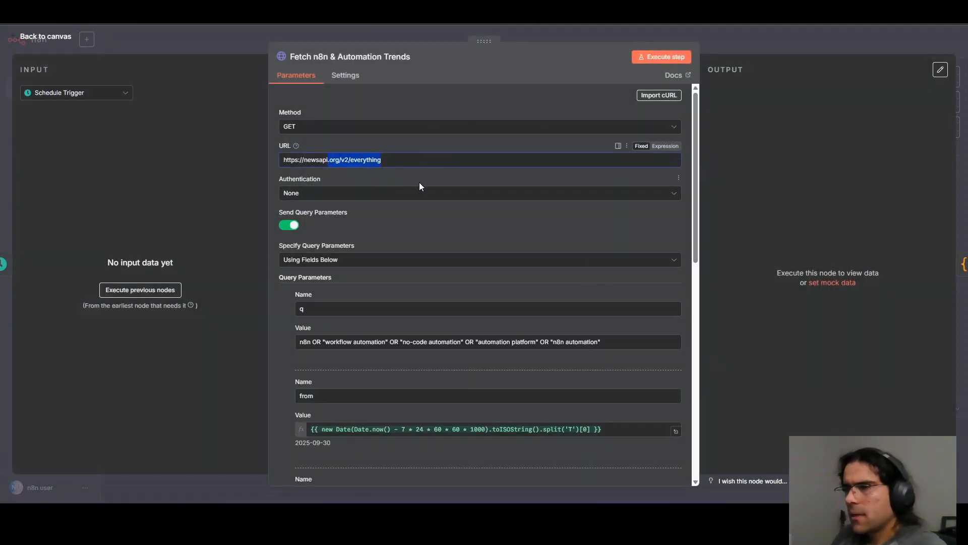
pyautogui.scroll(-2, 398, 303)
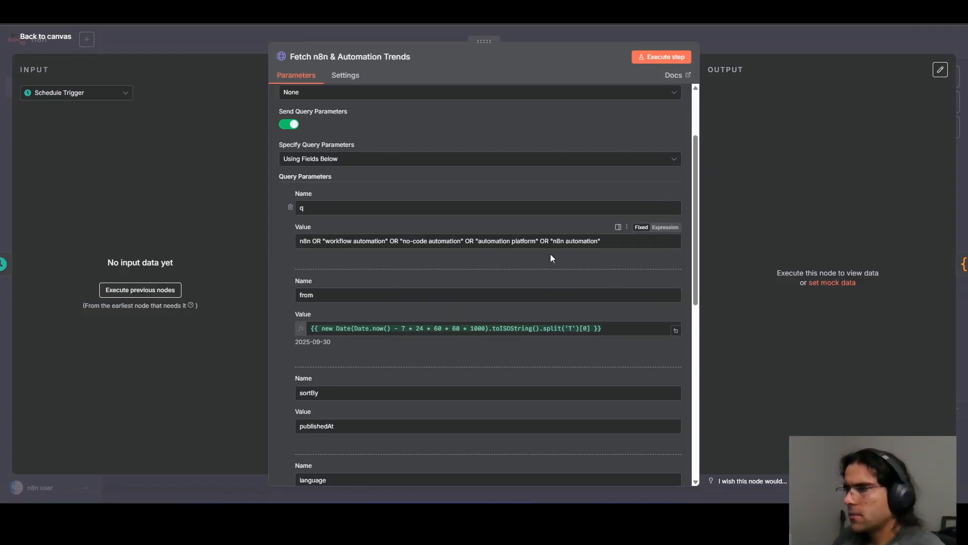
pyautogui.scroll(-1, 421, 303)
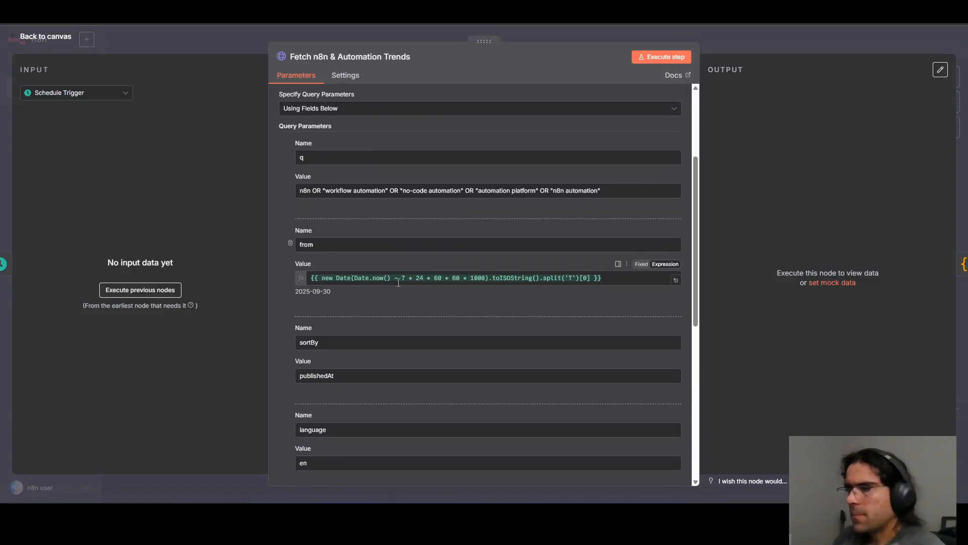
pyautogui.moveTo(400, 278); pyautogui.dragTo(409, 285)
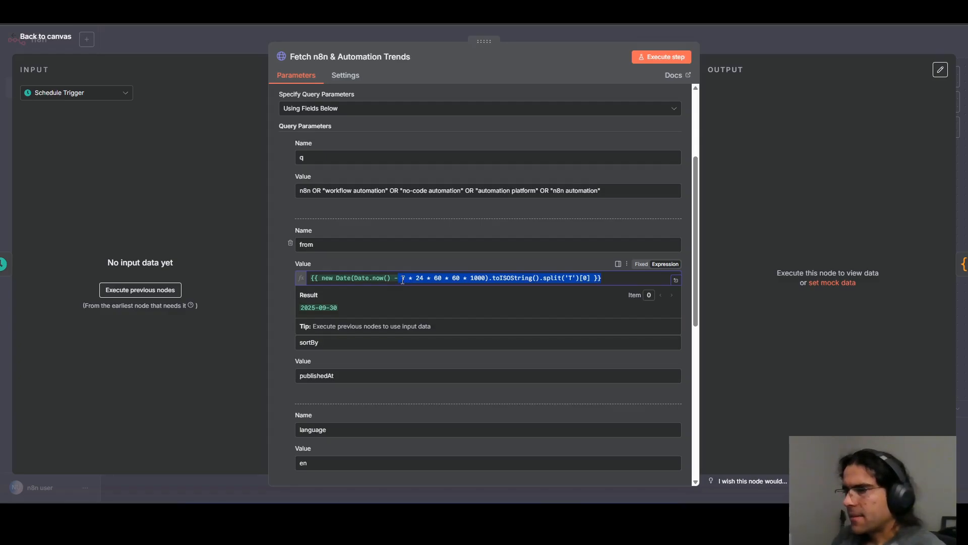
pyautogui.scroll(-2, 423, 283)
pyautogui.click(422, 276)
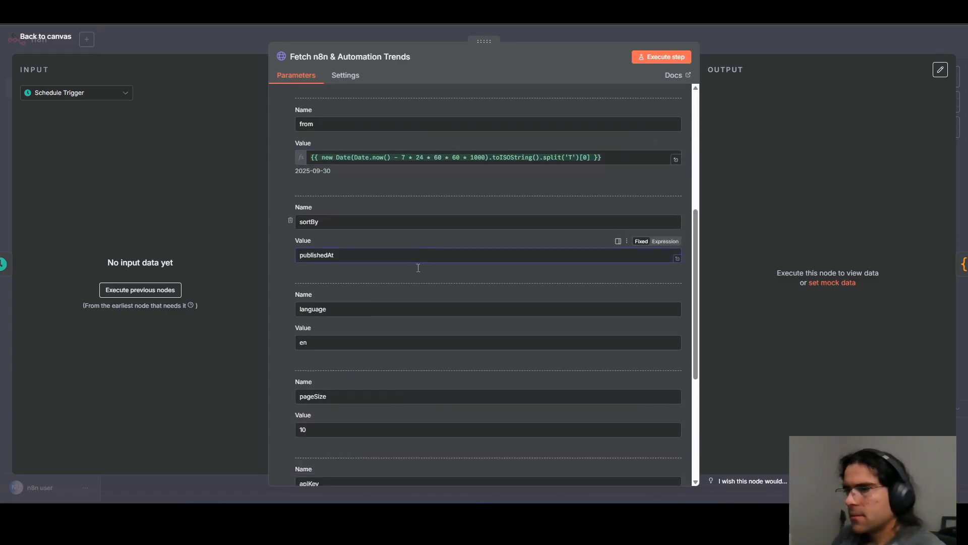
pyautogui.scroll(-4, 418, 268)
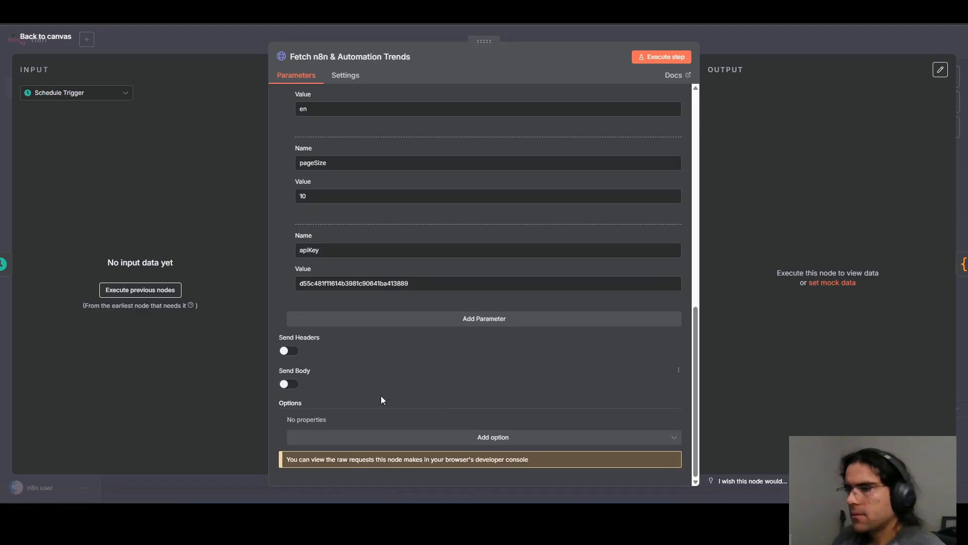
pyautogui.scroll(10, 567, 365)
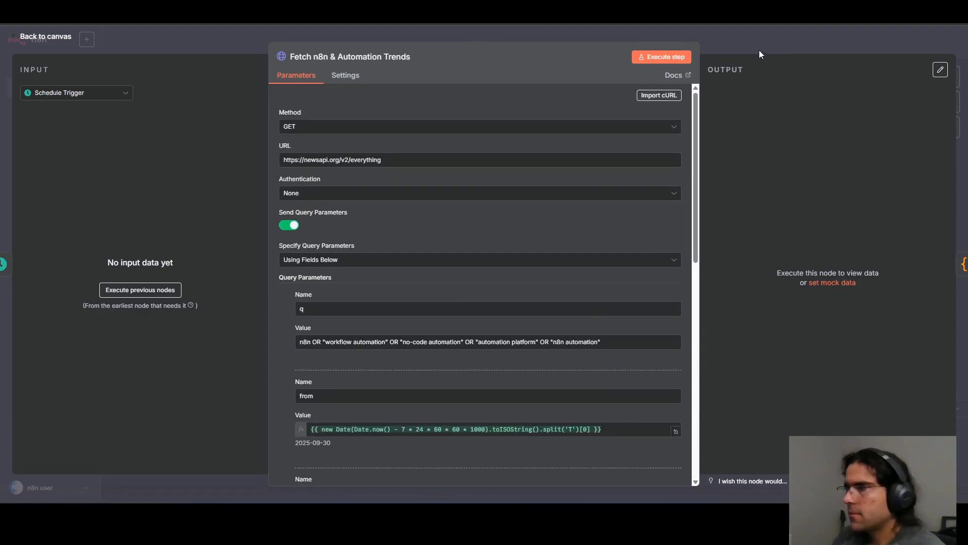
pyautogui.click(758, 50)
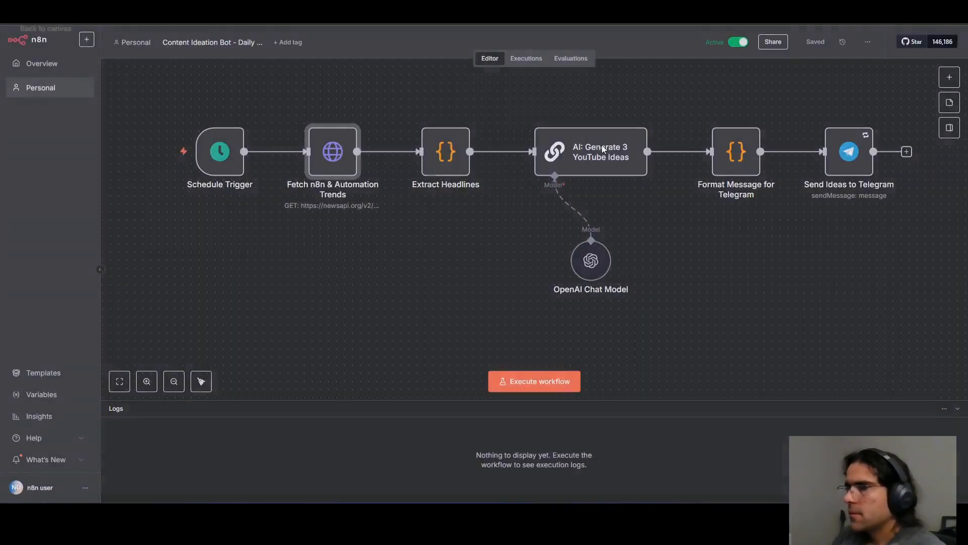
# Review the JavaScript of the Extract Headlines node and the trigger rules of the Schedule Trigger node.
pyautogui.doubleClick(443, 163)
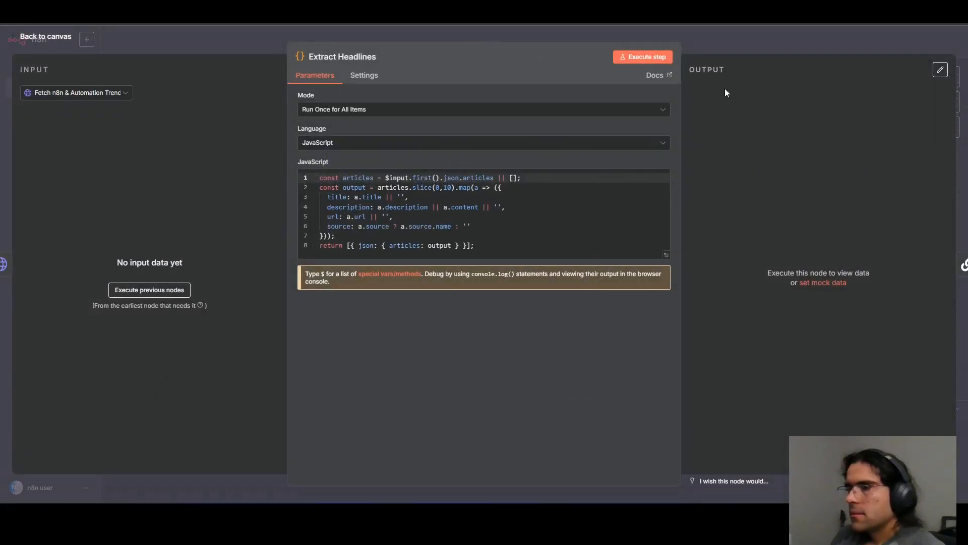
pyautogui.click(771, 37)
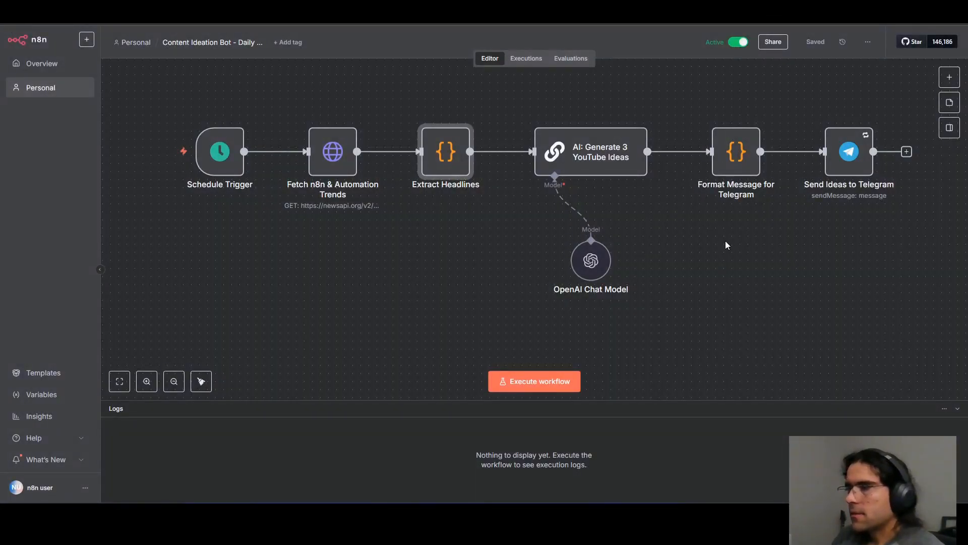
pyautogui.doubleClick(218, 161)
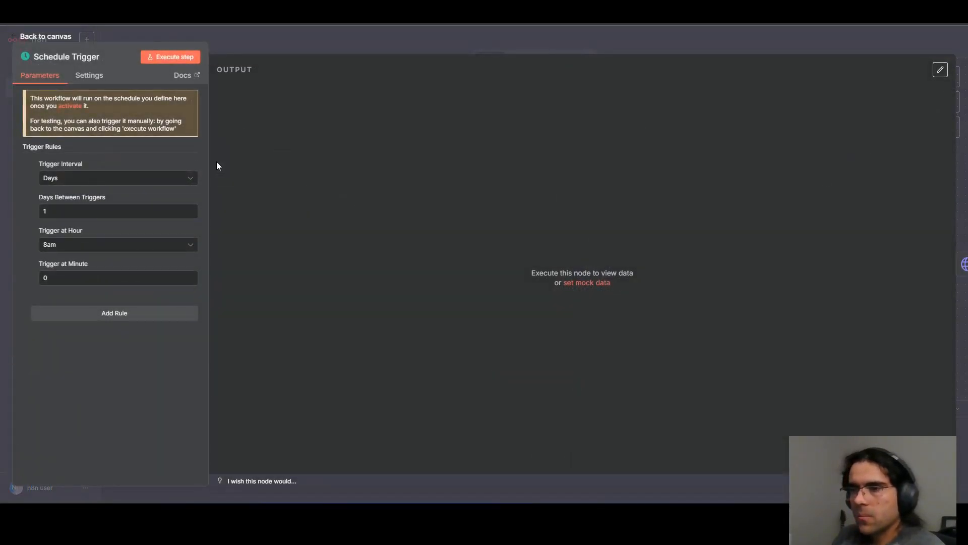
pyautogui.click(398, 37)
# Review the full prompt of the AI: Generate 3 YouTube Ideas node in the expanded expression editor and return to the canvas.
pyautogui.doubleClick(611, 165)
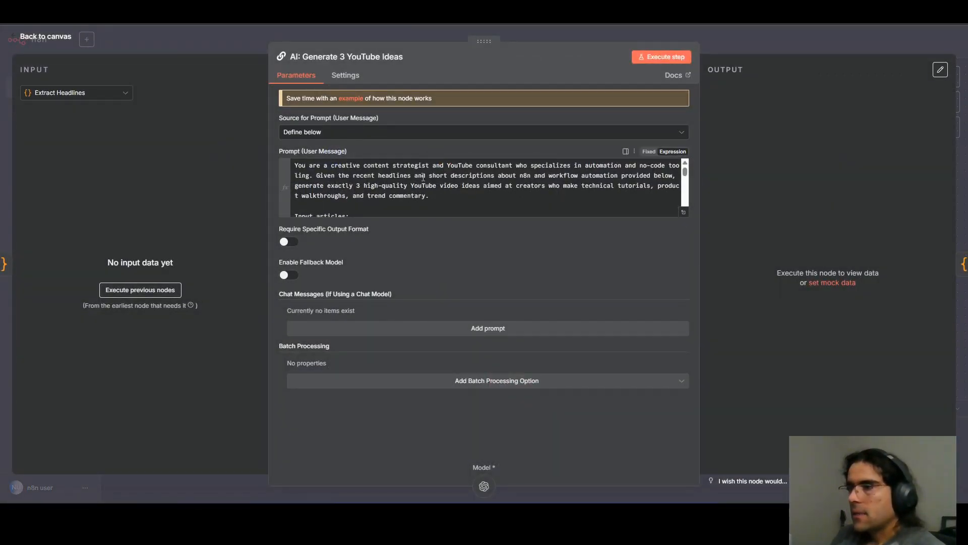
pyautogui.scroll(-2, 434, 200)
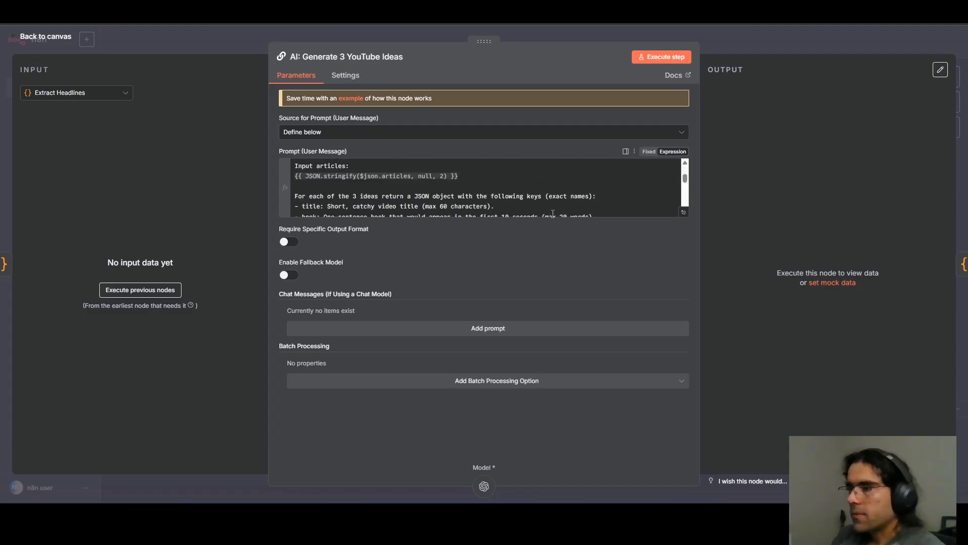
pyautogui.click(684, 211)
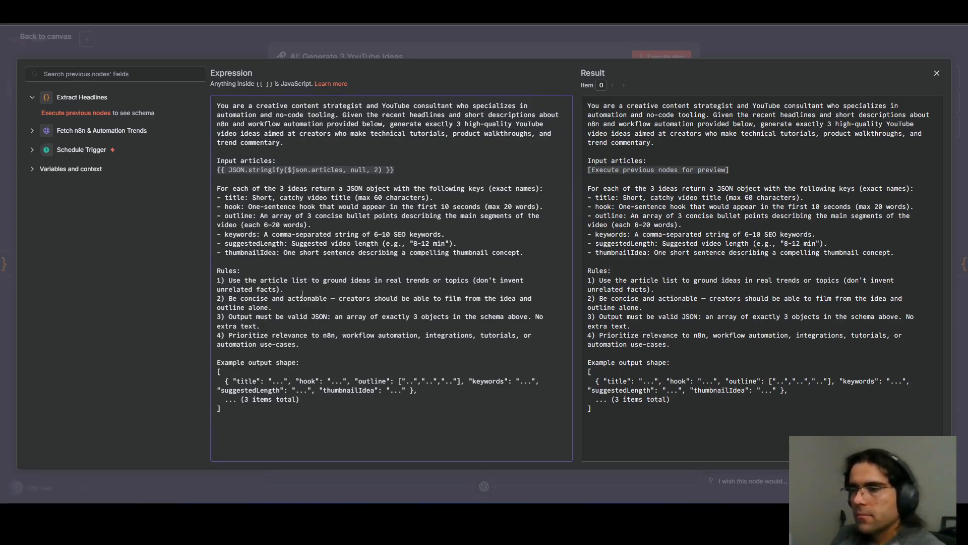
pyautogui.click(264, 50)
pyautogui.click(207, 33)
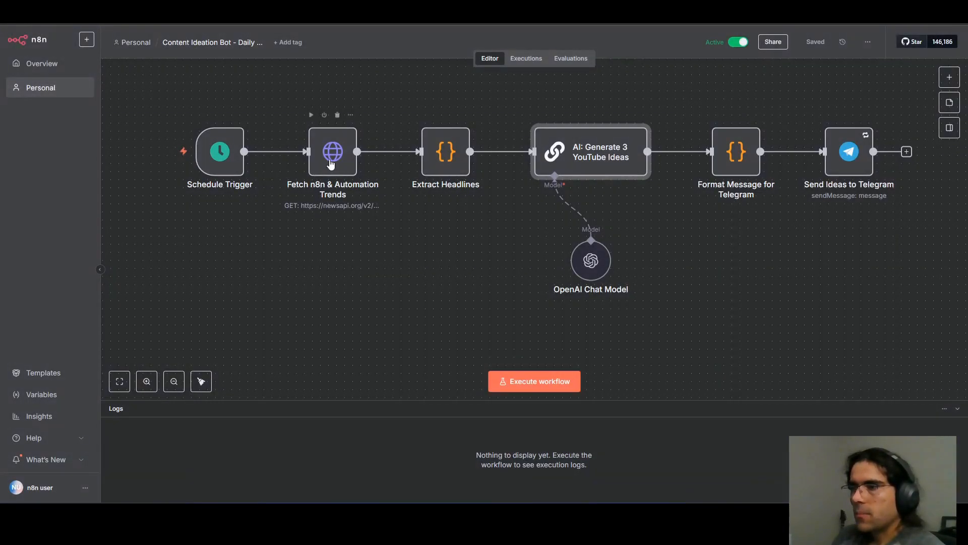
# Recheck the request URL of the Fetch n8n & Automation Trends node and return to the canvas.
pyautogui.doubleClick(331, 163)
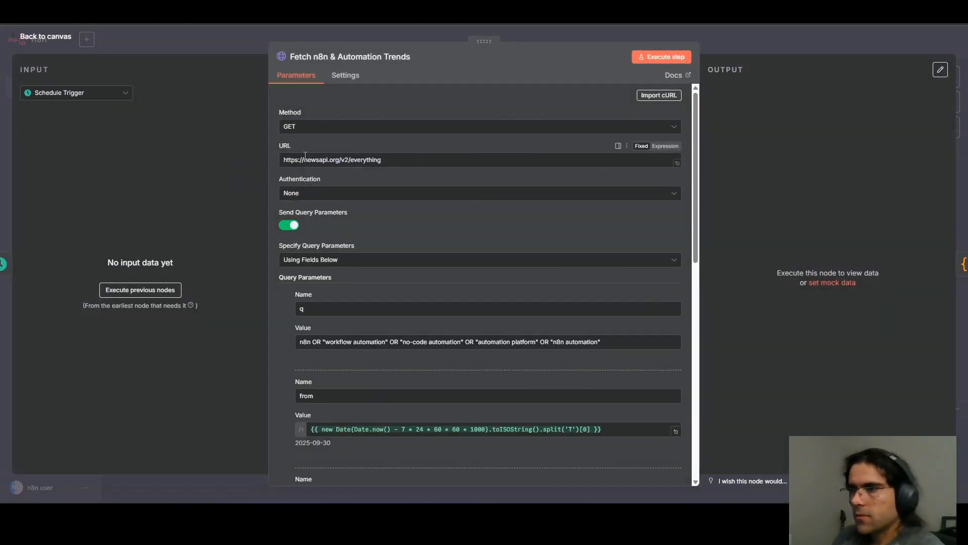
pyautogui.moveTo(305, 158); pyautogui.dragTo(368, 159)
pyautogui.click(213, 49)
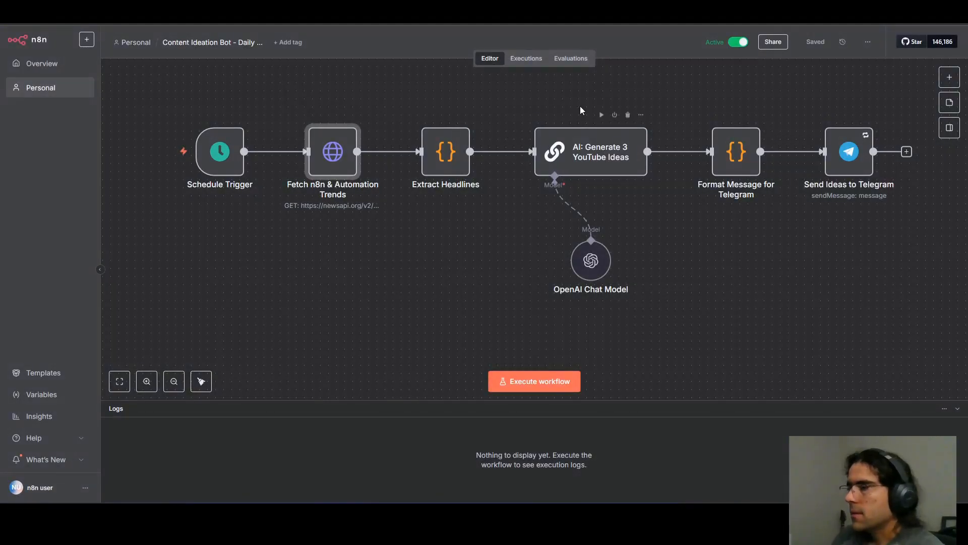
pyautogui.scroll(2, 500, 151)
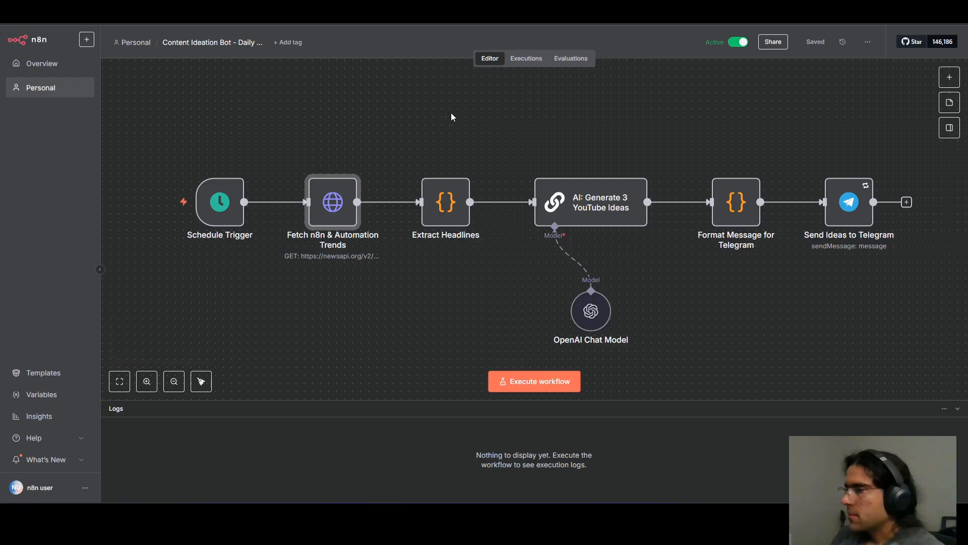
# Review the credential, chat ID, message text and parse mode of the Send Ideas to Telegram node, returning to the canvas.
pyautogui.click(849, 202)
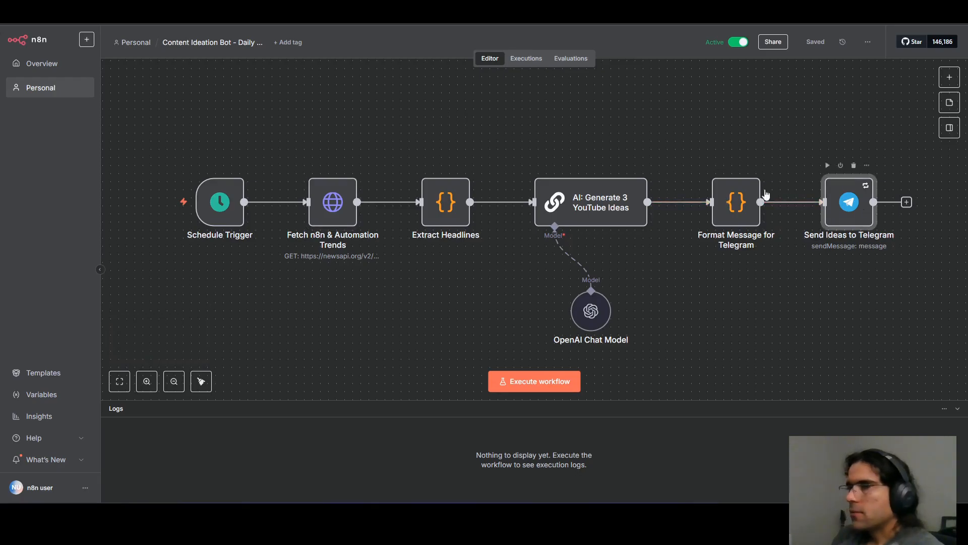
pyautogui.press('Return')
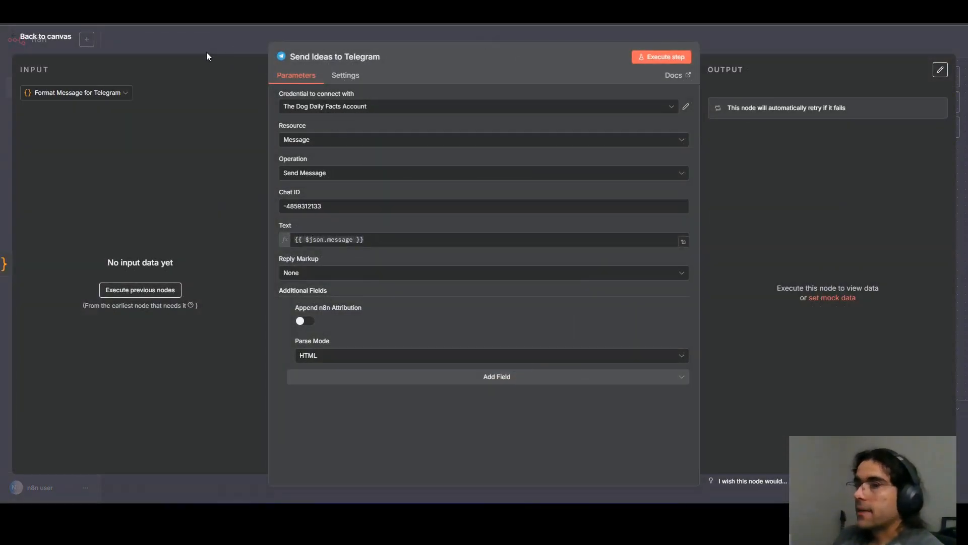
pyautogui.click(234, 38)
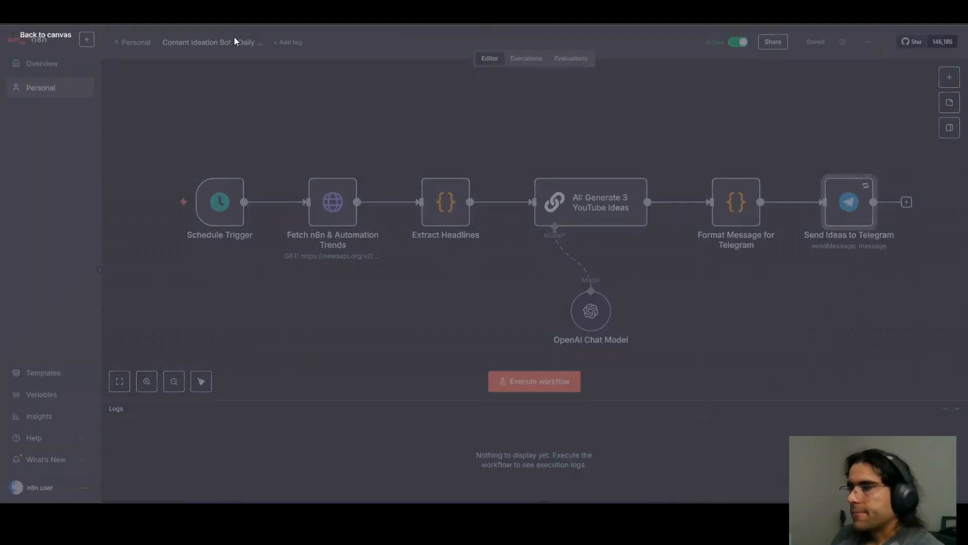
# Execute the Content Ideation Bot workflow and switch to The Dog Daily Facts Group chat in Telegram.
pyautogui.click(417, 319)
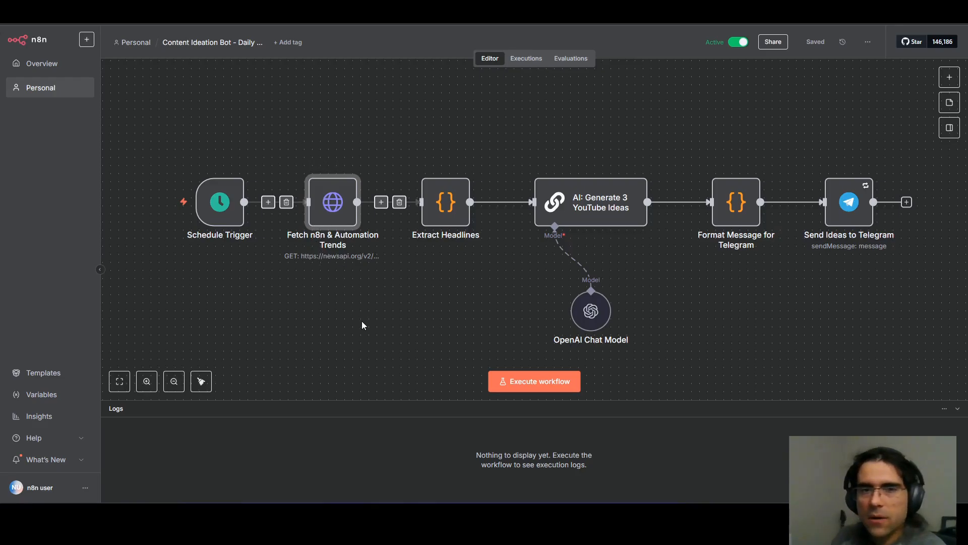
pyautogui.click(575, 381)
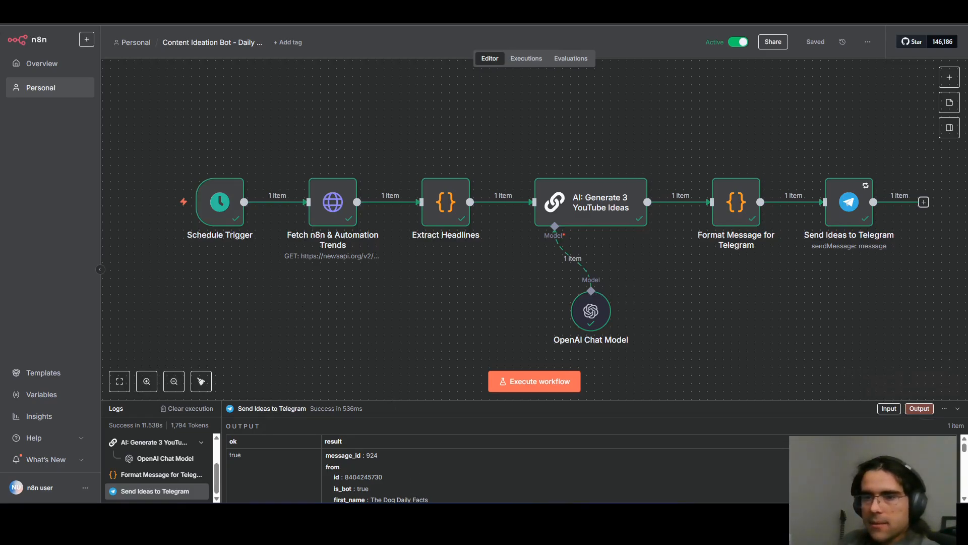
pyautogui.hotkey('alt', 'Tab')
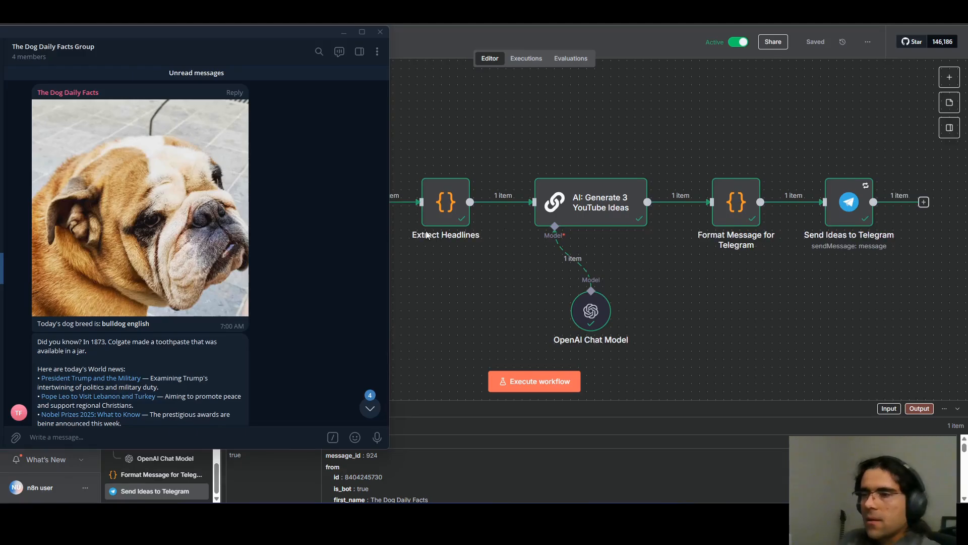
# Look through the group's earlier bot messages: the dog breed, news, New York City weather forecast and Bitcoin price update.
pyautogui.scroll(1, 340, 219)
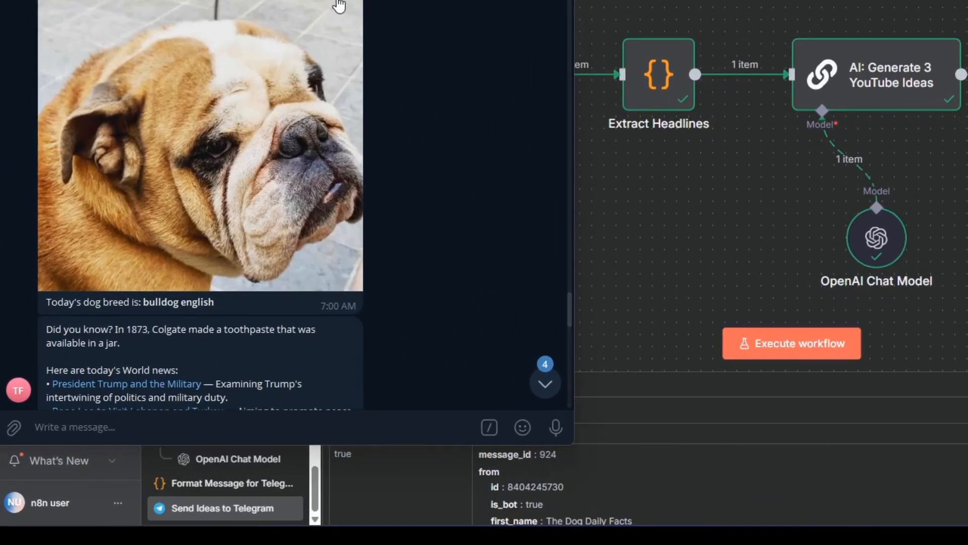
pyautogui.scroll(-1, 386, 153)
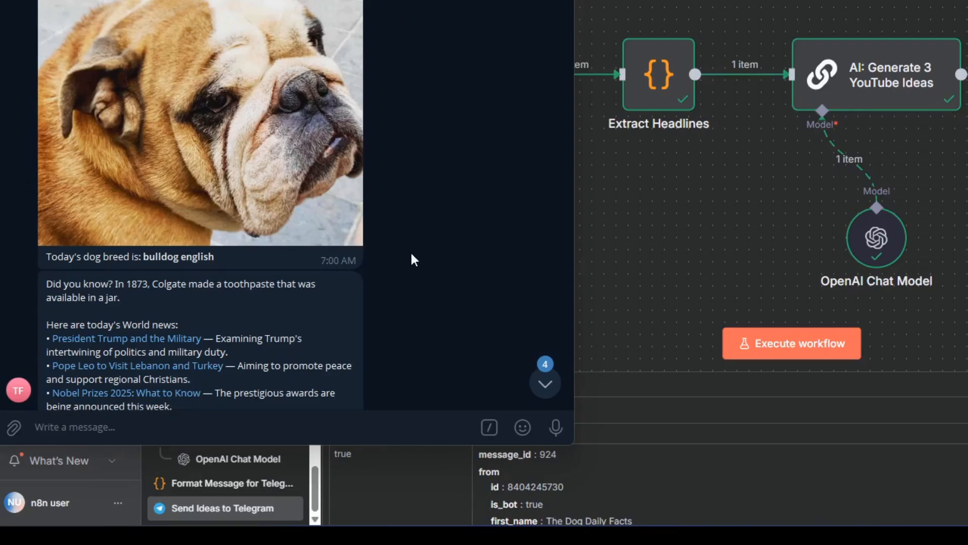
pyautogui.scroll(-1, 411, 259)
pyautogui.scroll(-6, 363, 265)
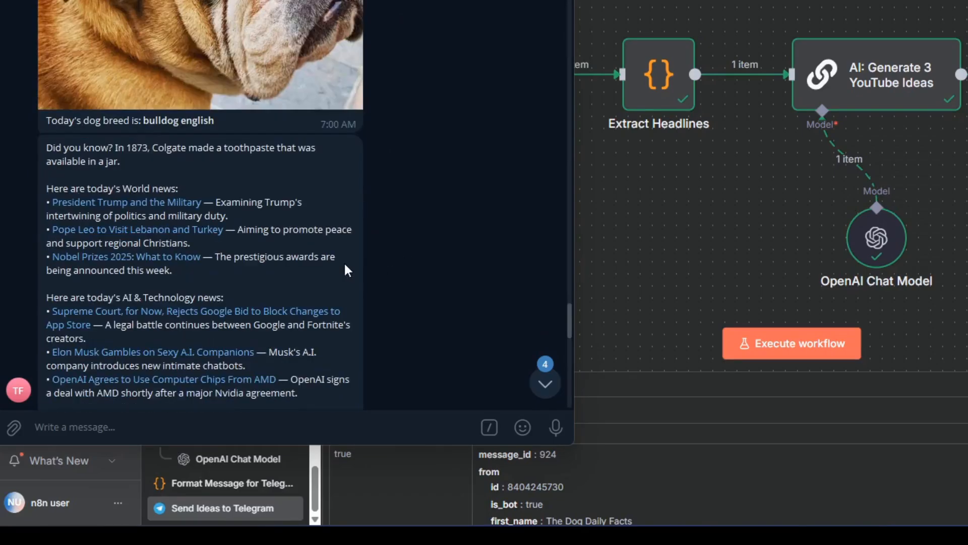
pyautogui.scroll(-9, 282, 197)
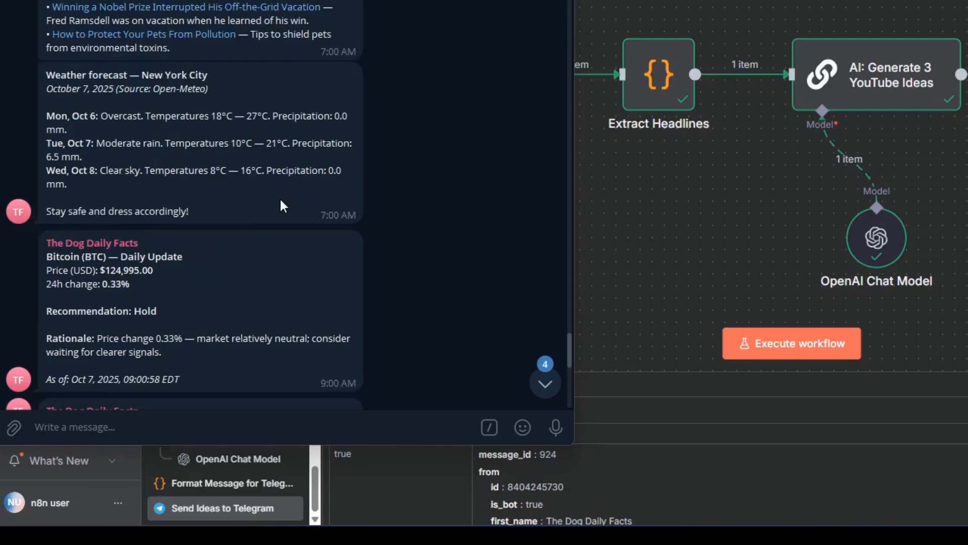
pyautogui.scroll(-2, 282, 198)
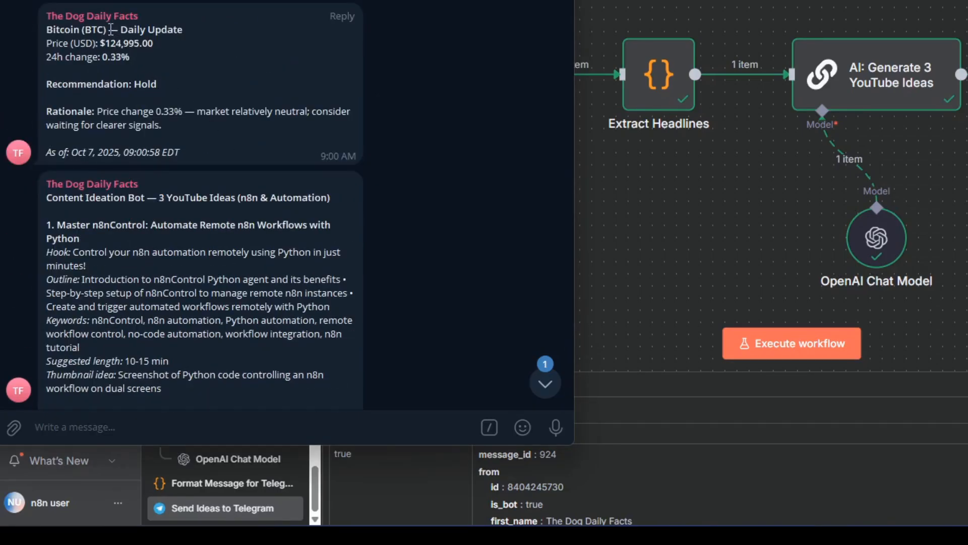
pyautogui.moveTo(106, 44); pyautogui.dragTo(153, 44)
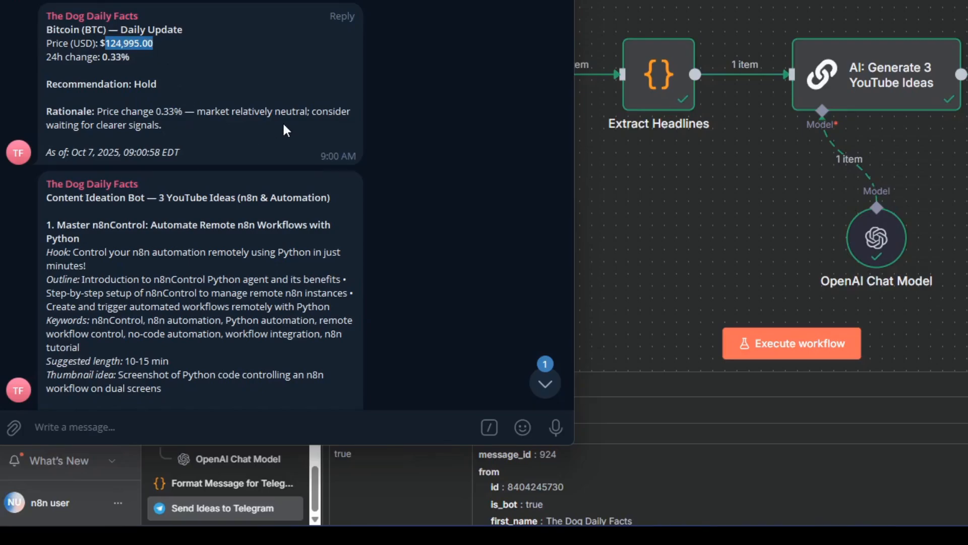
# Skim the Content Ideation Bot message through to its end, covering all three YouTube ideas.
pyautogui.scroll(-2, 276, 137)
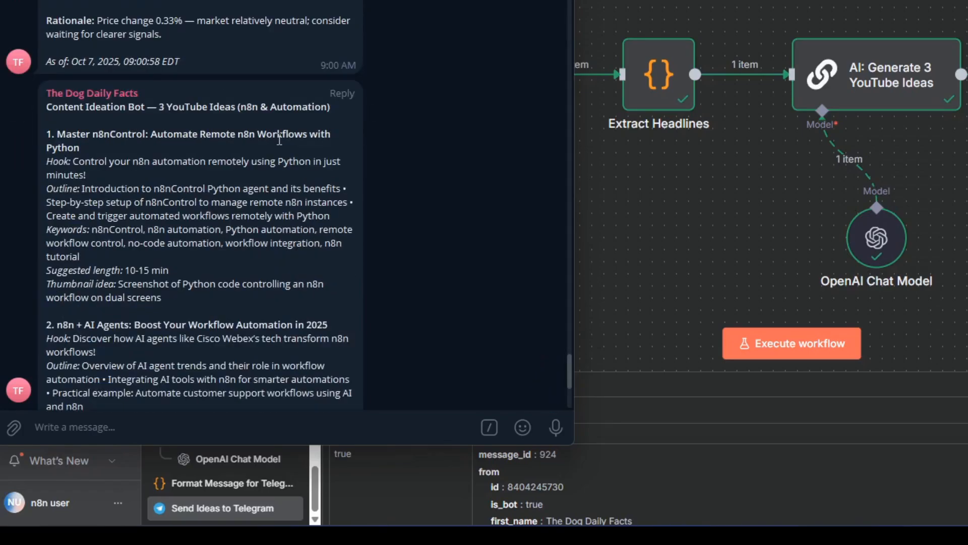
pyautogui.scroll(-1, 280, 138)
pyautogui.scroll(-2, 279, 138)
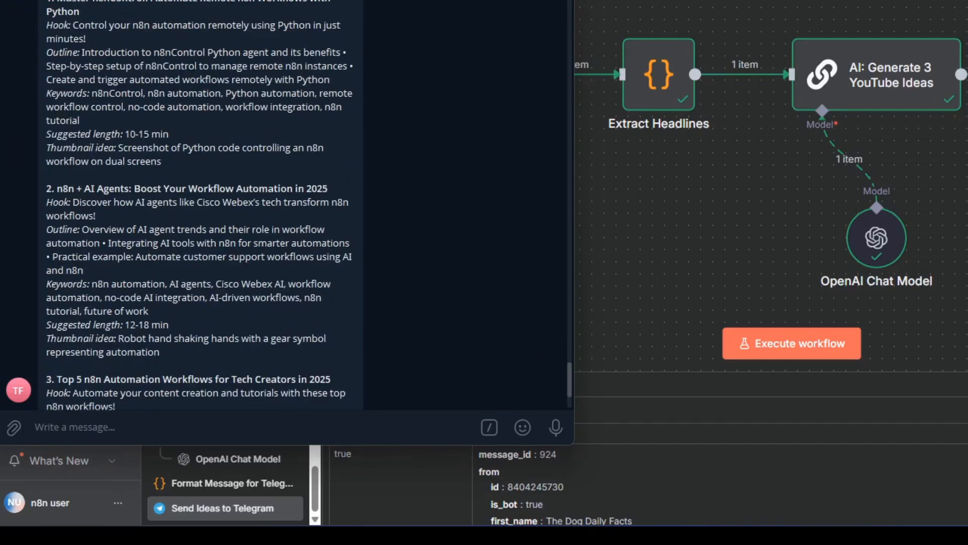
pyautogui.scroll(-3, 200, 107)
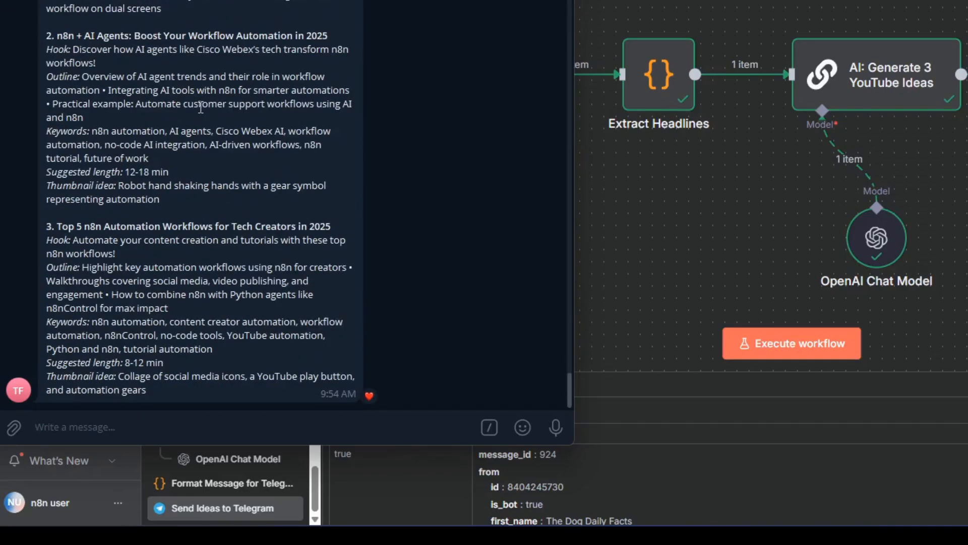
# Examine the first YouTube idea, on automating remote n8n workflows with Python, from its hook and outline to its thumbnail idea.
pyautogui.scroll(5, 201, 107)
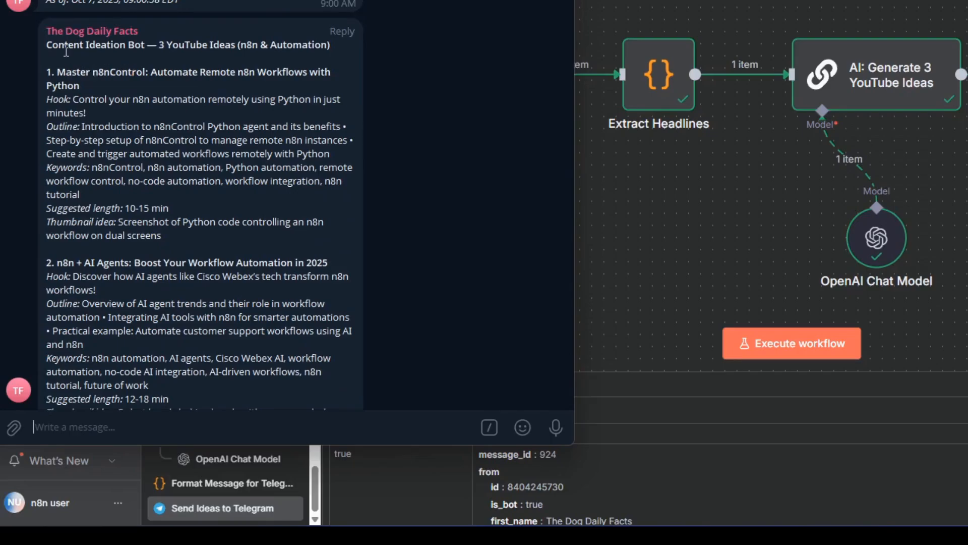
pyautogui.moveTo(57, 69); pyautogui.dragTo(148, 71)
pyautogui.click(182, 97)
pyautogui.moveTo(225, 140); pyautogui.dragTo(263, 196)
pyautogui.click(263, 198)
pyautogui.scroll(-1, 230, 201)
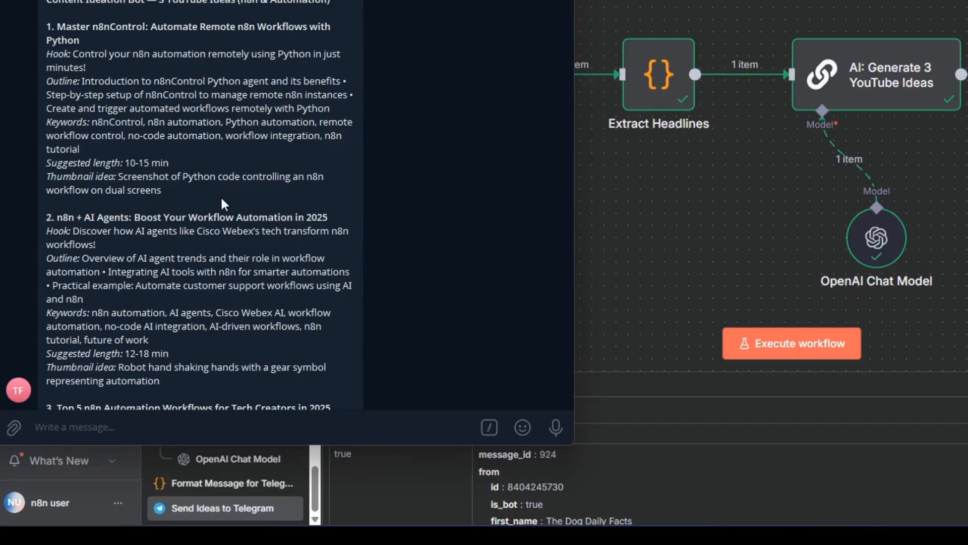
pyautogui.scroll(-1, 255, 221)
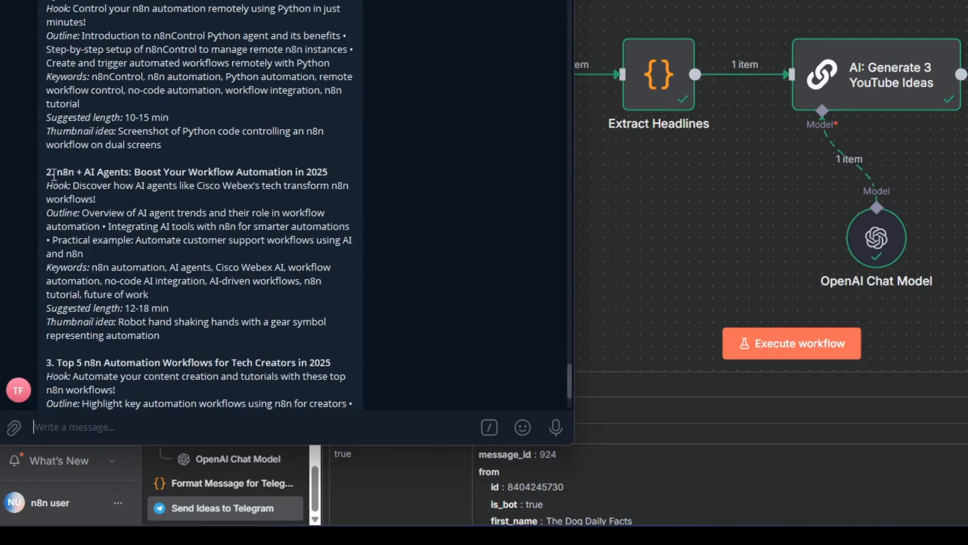
pyautogui.moveTo(48, 2); pyautogui.dragTo(192, 134)
pyautogui.click(172, 133)
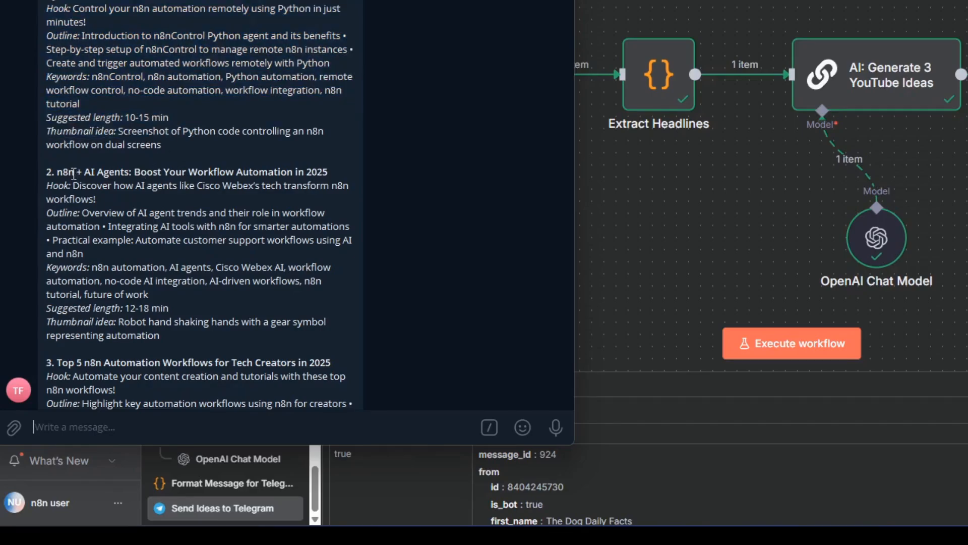
# Examine the second YouTube idea, on n8n and AI agents, including its title, outline and keywords.
pyautogui.moveTo(92, 174); pyautogui.dragTo(124, 174)
pyautogui.click(160, 201)
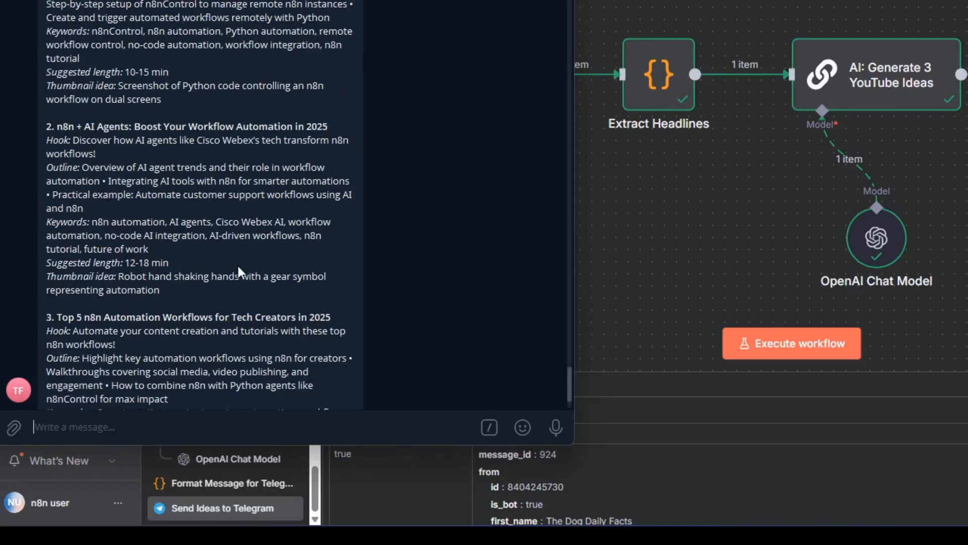
pyautogui.scroll(-1, 240, 266)
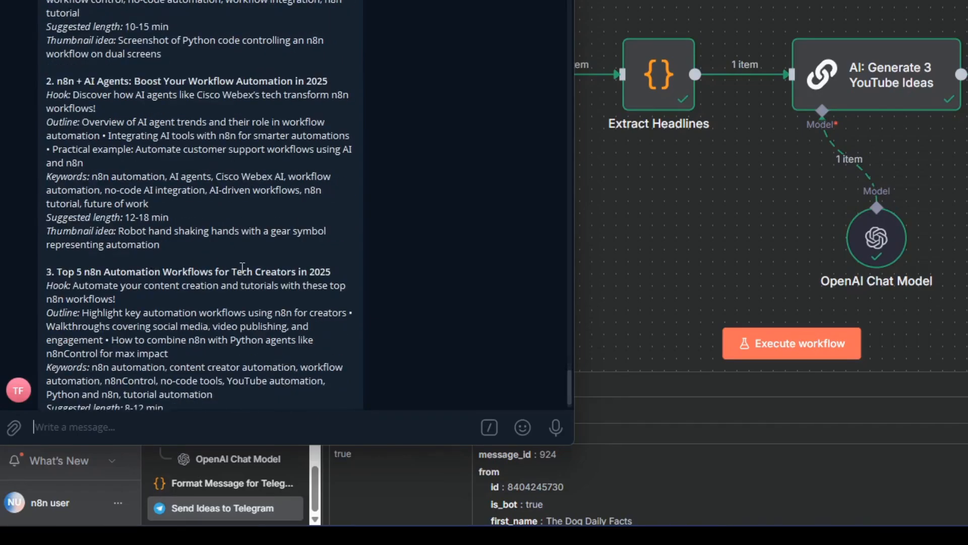
# Examine the third YouTube idea, on the top n8n automation workflows for tech creators, including its hook, outline and thumbnail idea.
pyautogui.scroll(-1, 243, 267)
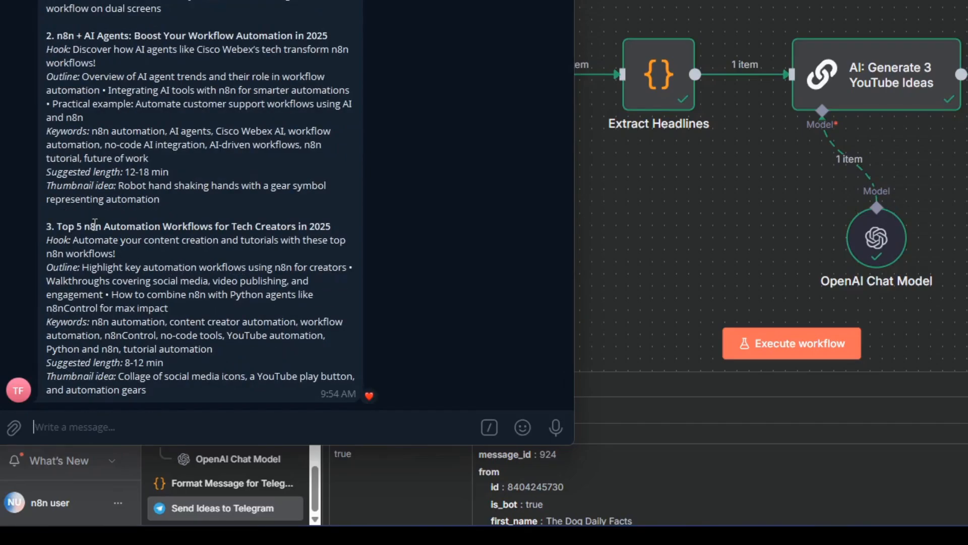
pyautogui.moveTo(244, 223); pyautogui.dragTo(330, 225)
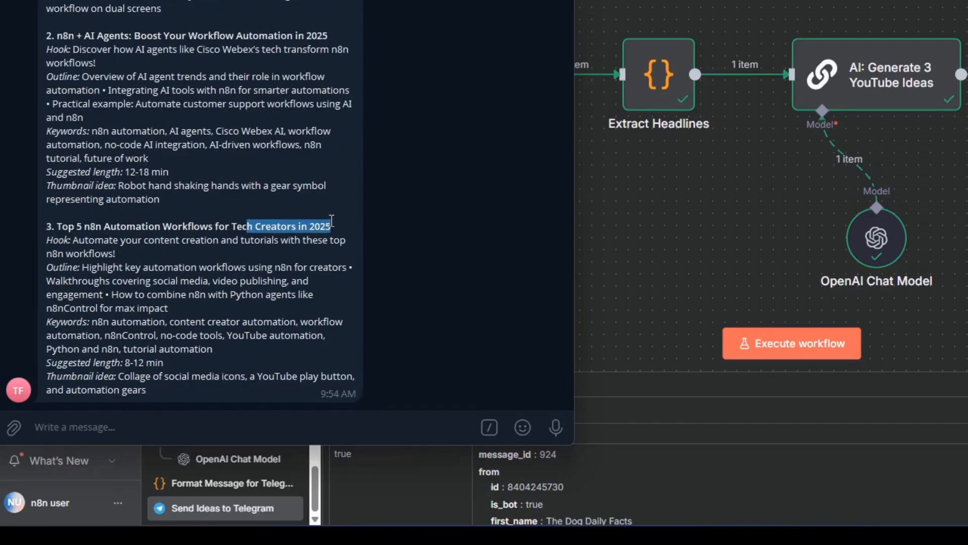
pyautogui.click(188, 264)
pyautogui.moveTo(58, 226); pyautogui.dragTo(89, 225)
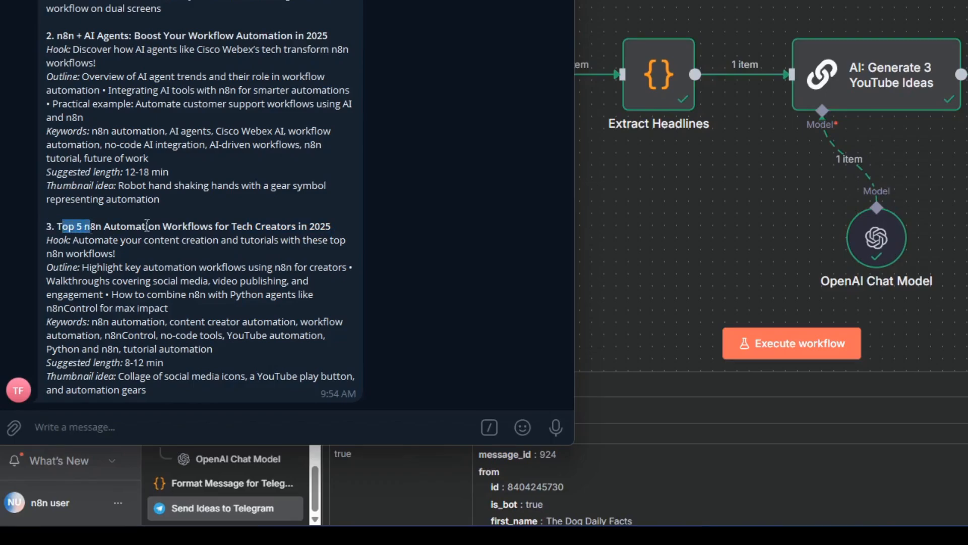
pyautogui.scroll(2, 156, 208)
pyautogui.scroll(-2, 152, 205)
pyautogui.click(140, 247)
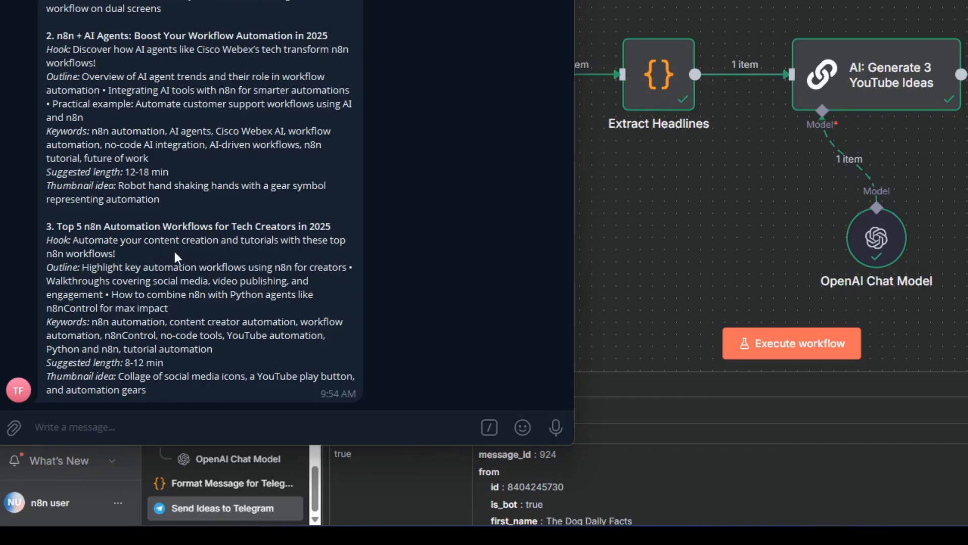
pyautogui.moveTo(58, 254); pyautogui.dragTo(127, 259)
pyautogui.click(127, 258)
pyautogui.moveTo(130, 267); pyautogui.dragTo(199, 267)
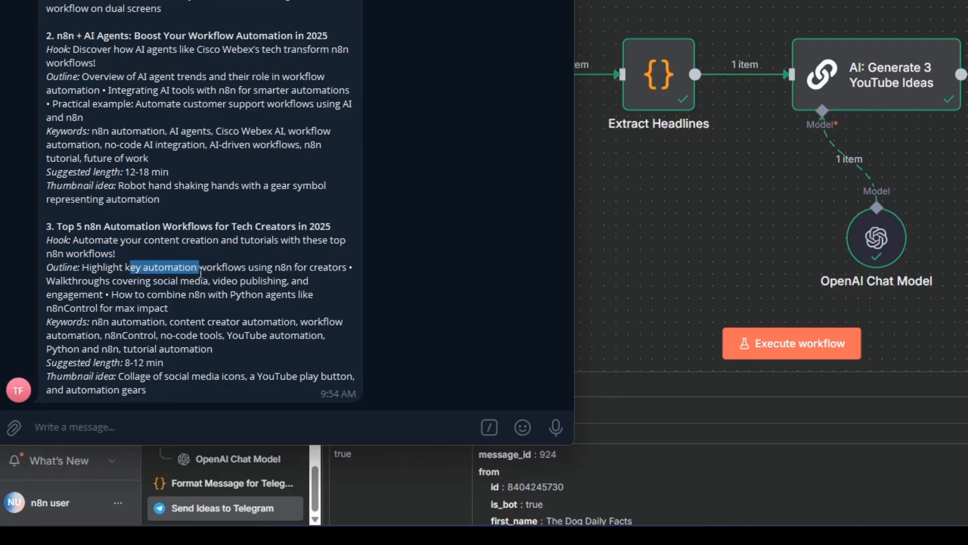
pyautogui.click(170, 299)
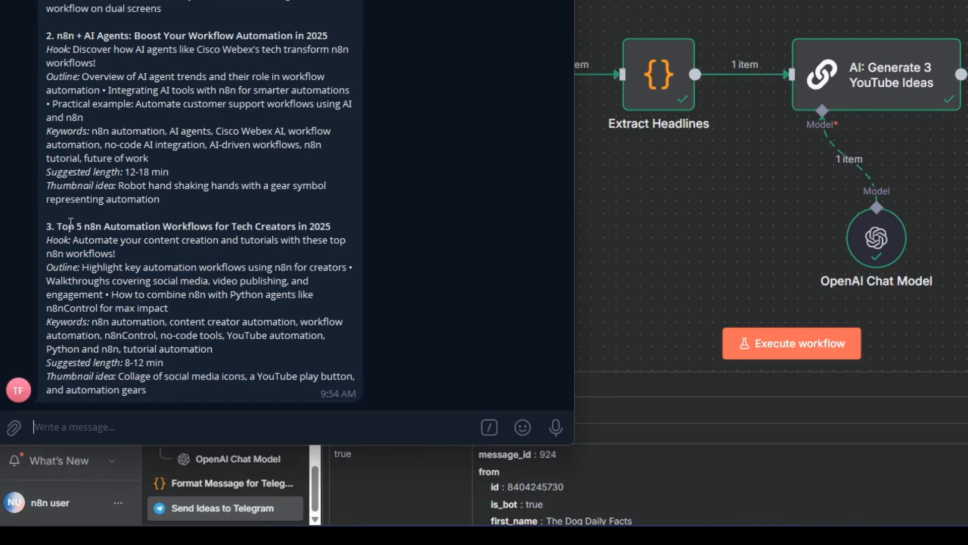
pyautogui.moveTo(57, 227); pyautogui.dragTo(217, 384)
pyautogui.click(174, 302)
pyautogui.scroll(2, 173, 301)
pyautogui.scroll(2, 171, 347)
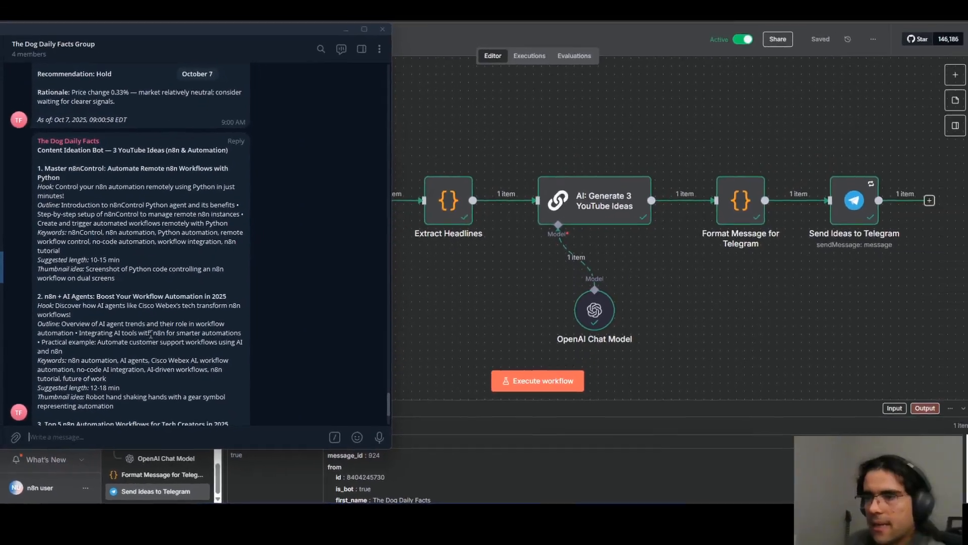
# Open the Fetch n8n & Automation Trends node in n8n and check the total results in its output.
pyautogui.scroll(-4, 230, 234)
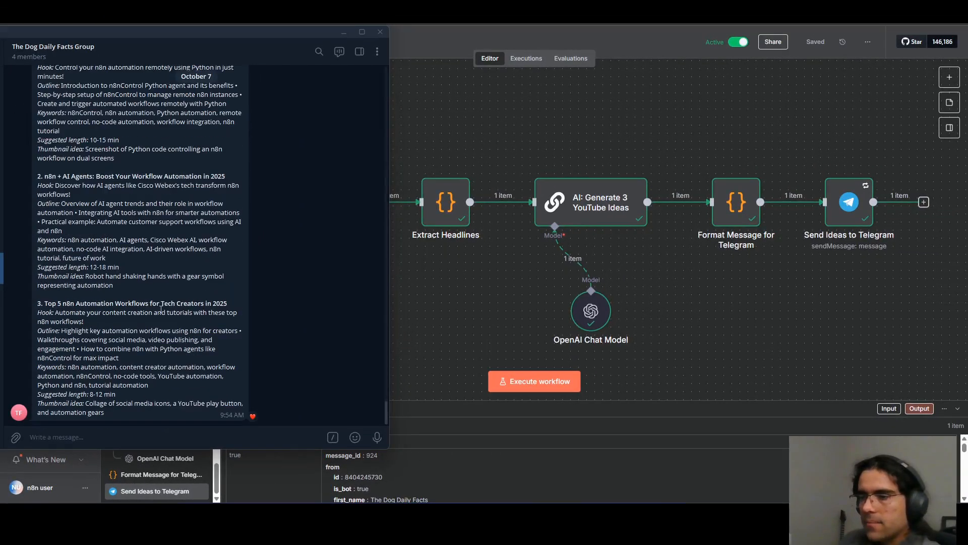
pyautogui.click(510, 277)
pyautogui.doubleClick(330, 205)
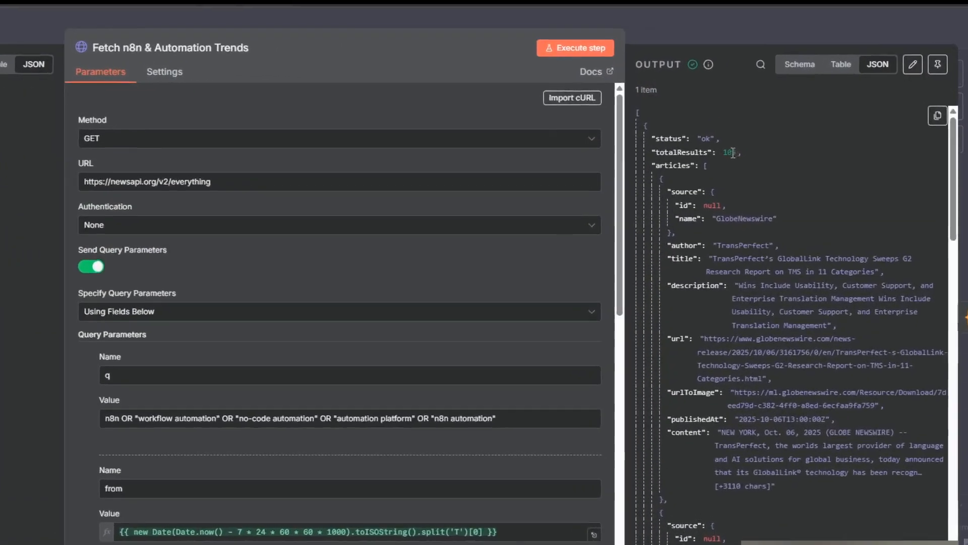
pyautogui.moveTo(775, 137); pyautogui.dragTo(814, 137)
pyautogui.click(670, 260)
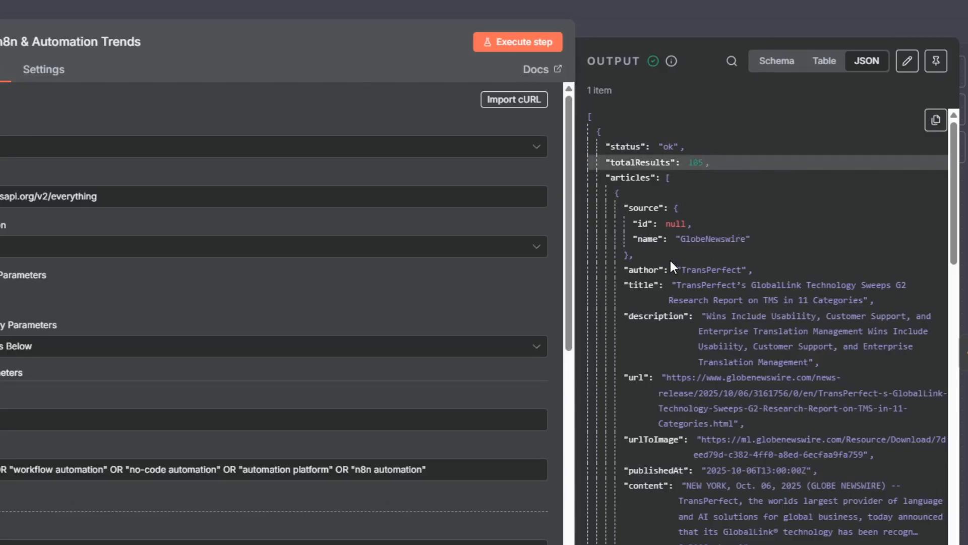
# Examine the title and description of the first fetched article, on TransPerfect's GlobalLink Technology, in the node's output.
pyautogui.scroll(-2, 797, 298)
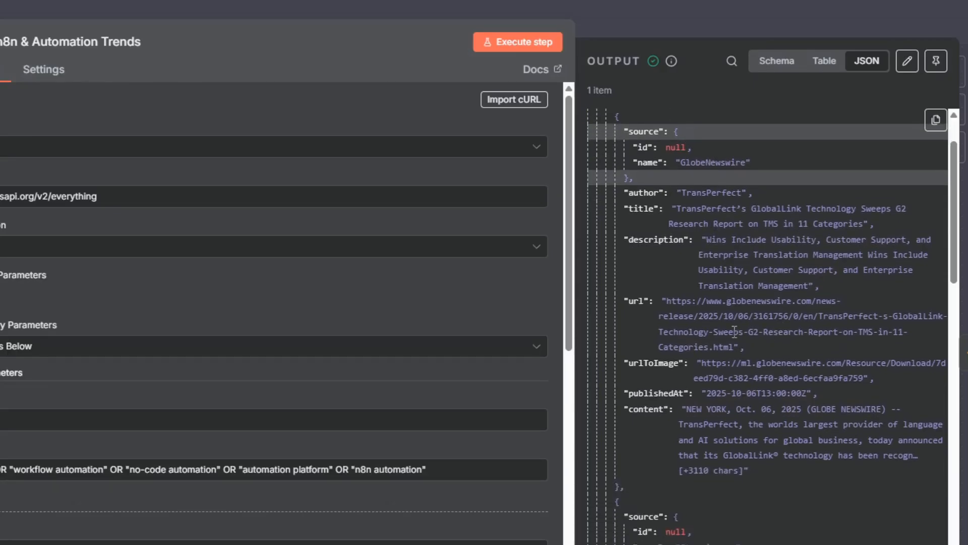
pyautogui.moveTo(832, 208); pyautogui.dragTo(877, 209)
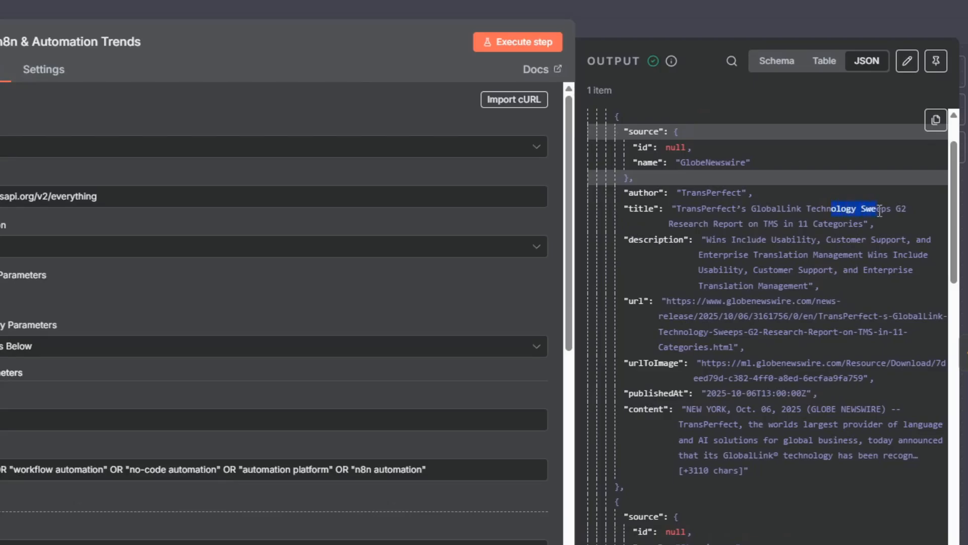
pyautogui.scroll(-2, 756, 306)
pyautogui.scroll(2, 762, 282)
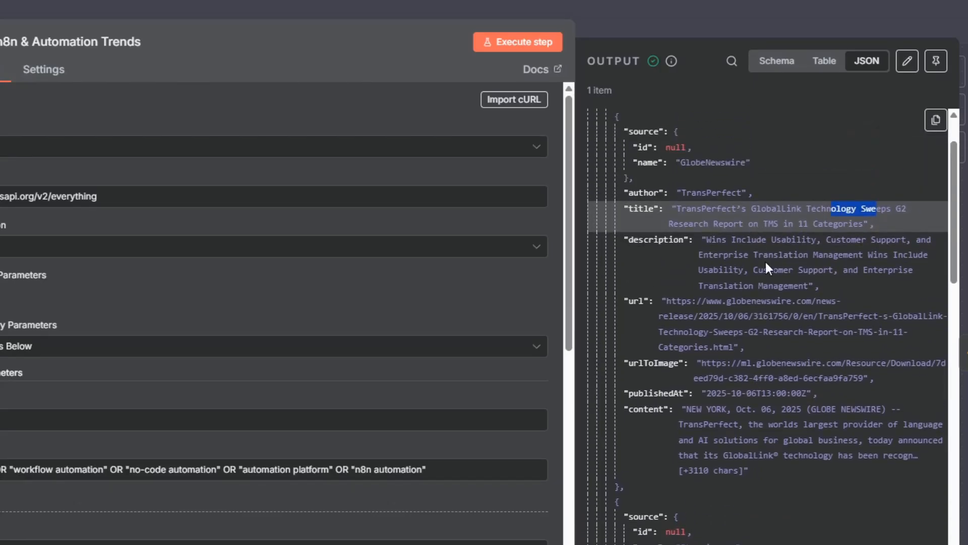
pyautogui.click(878, 260)
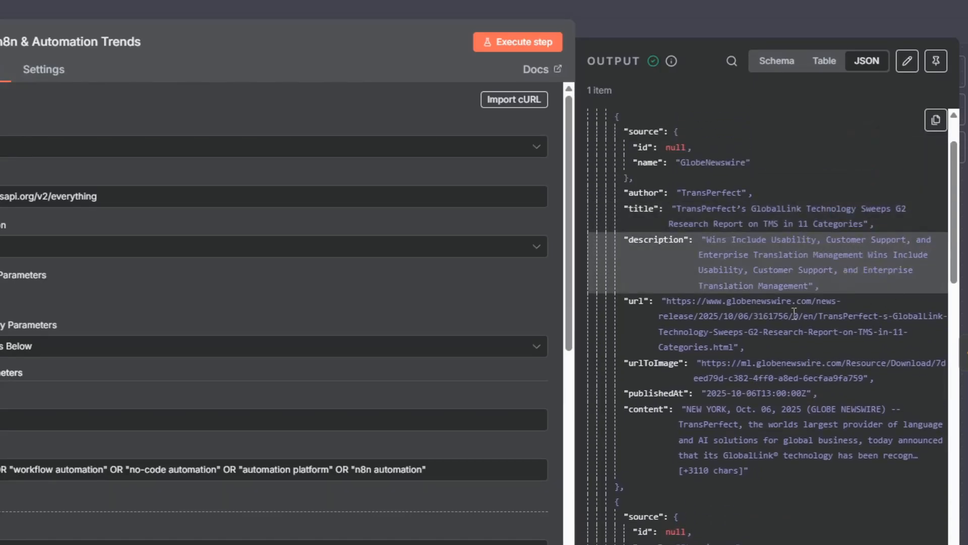
# Examine the second fetched article, on Cisco Webex's AI agents, including its description.
pyautogui.scroll(-10, 794, 313)
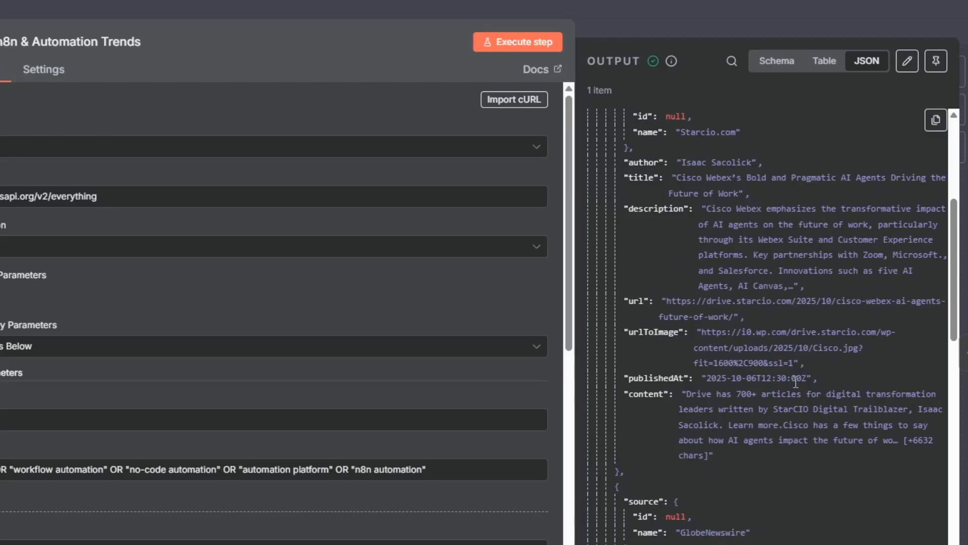
pyautogui.moveTo(736, 208); pyautogui.dragTo(794, 212)
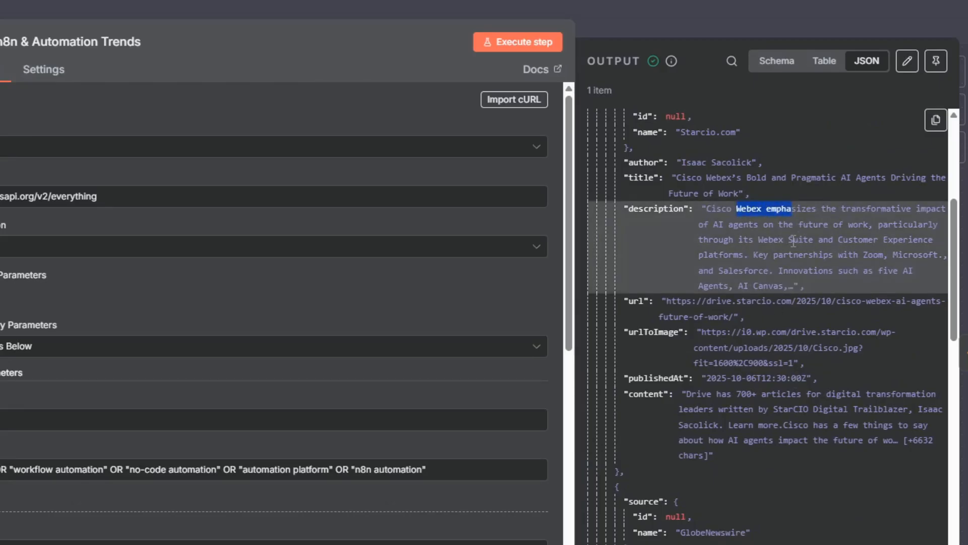
pyautogui.click(824, 231)
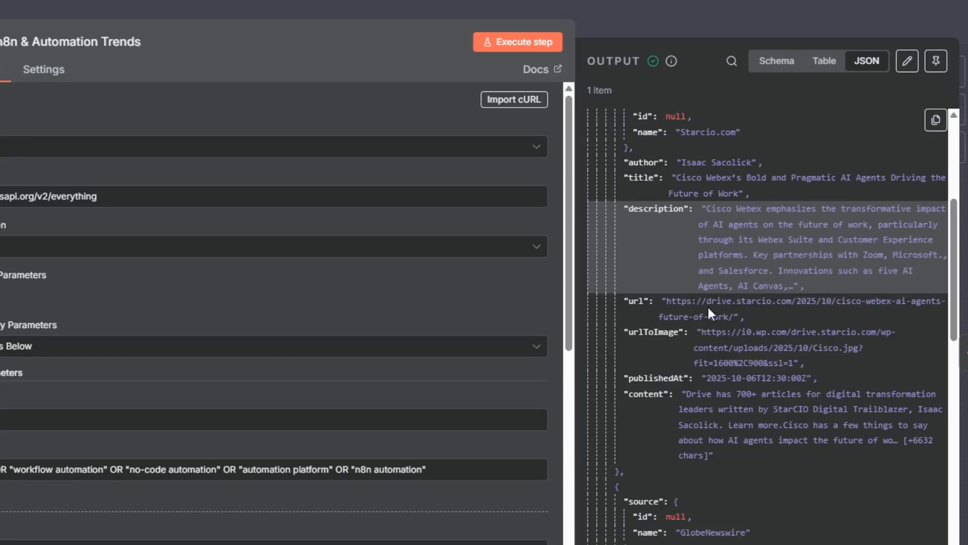
pyautogui.scroll(-4, 708, 307)
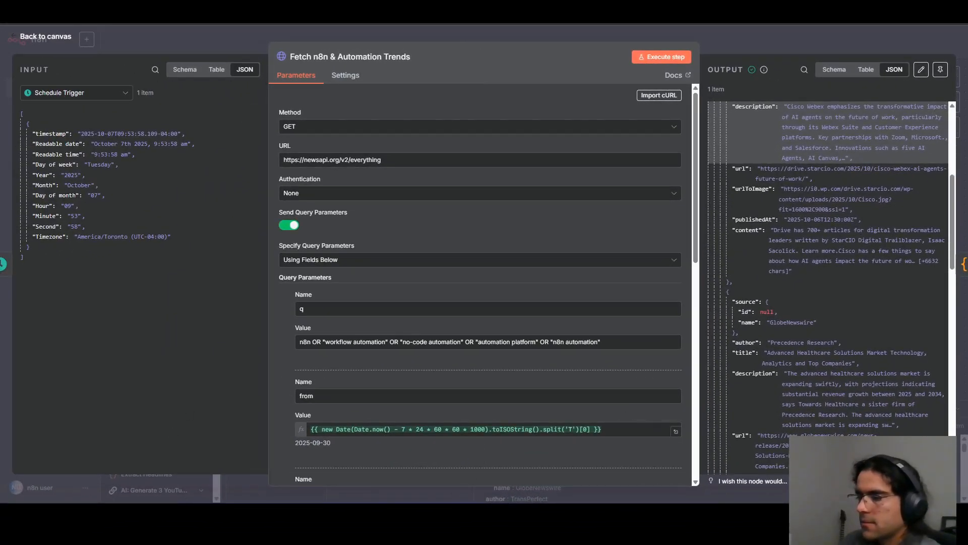
# Switch to Telegram to compare the YouTube ideas with the fetched articles, and review the Fetch n8n & Automation Trends node in n8n again.
pyautogui.hotkey('alt', 'Tab')
pyautogui.scroll(1, 186, 250)
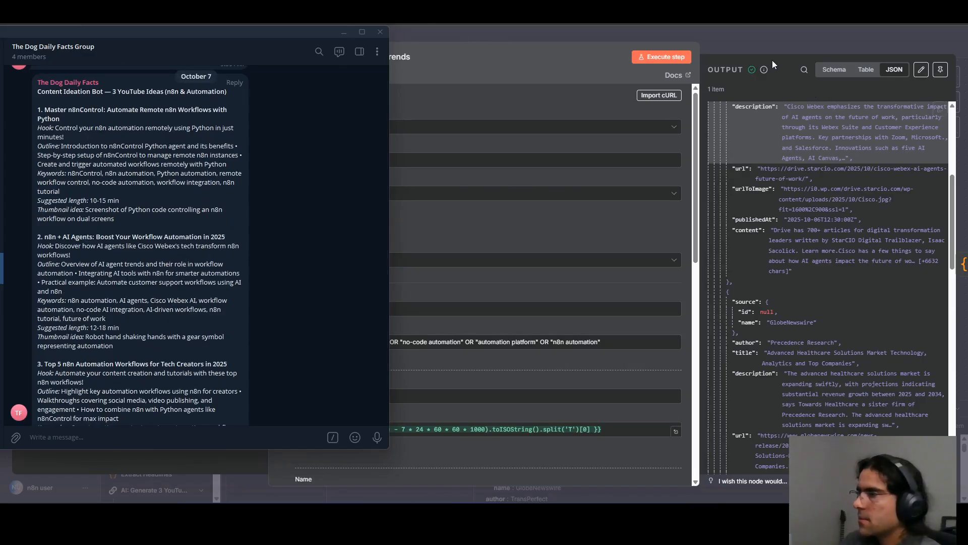
pyautogui.click(767, 45)
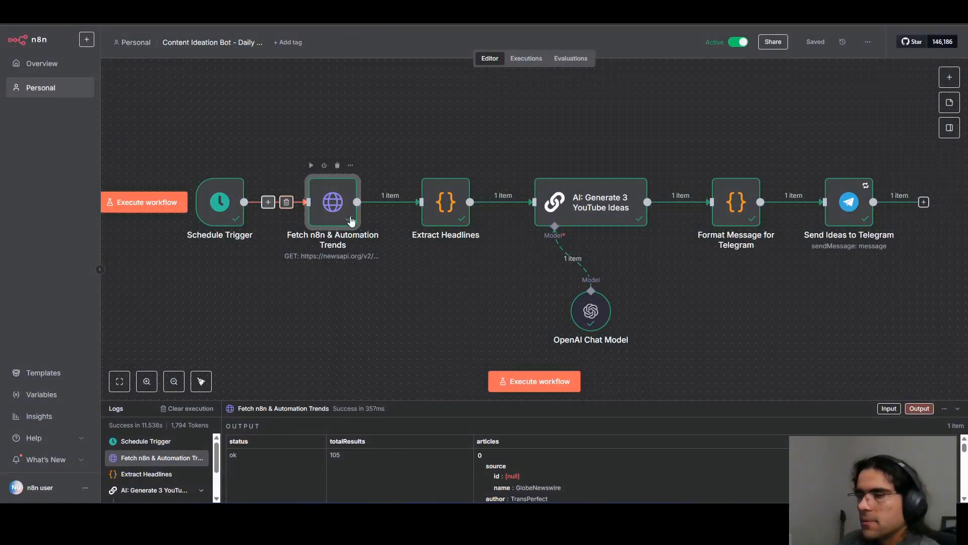
pyautogui.doubleClick(351, 220)
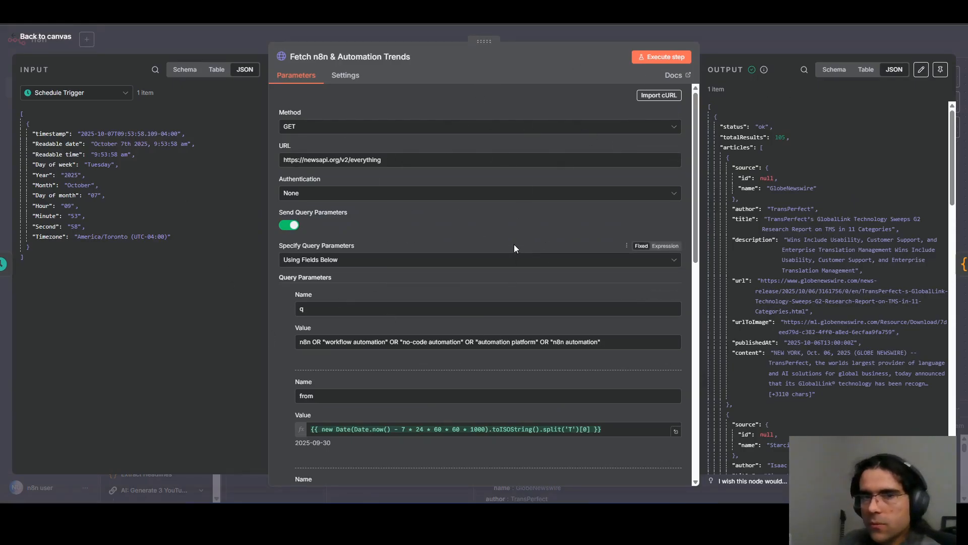
pyautogui.click(749, 40)
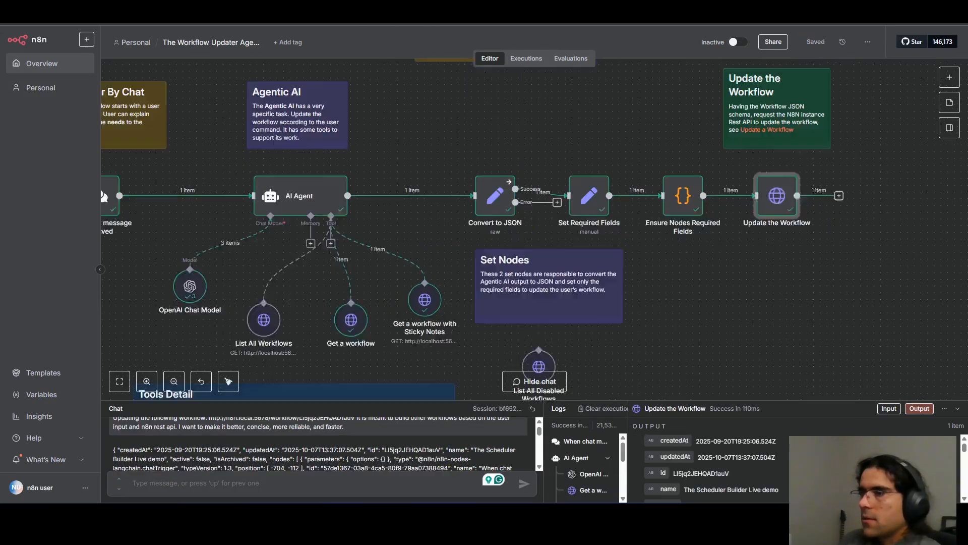
# Fit the whole Workflow Updater workflow on the canvas and look over the tools attached to its AI Agent.
pyautogui.click(119, 382)
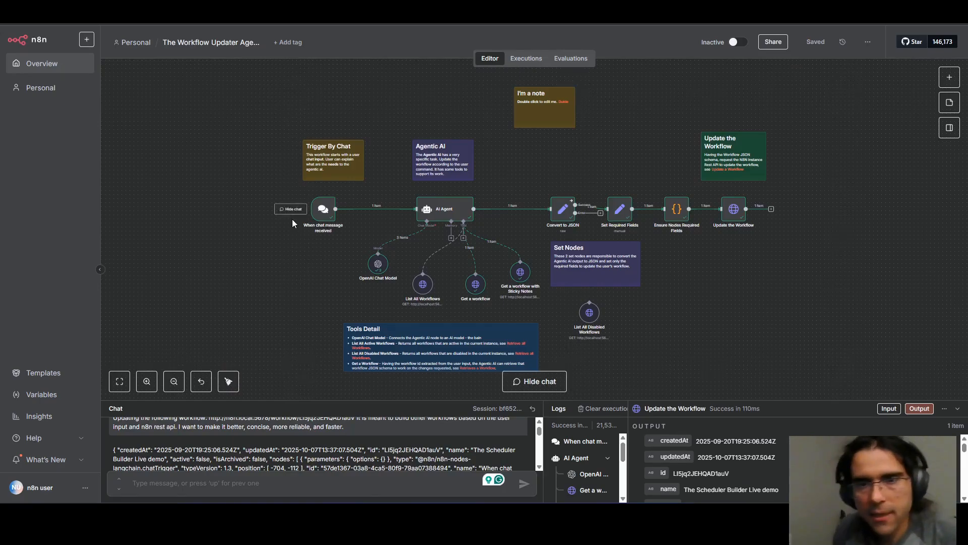
pyautogui.moveTo(386, 297); pyautogui.dragTo(450, 255)
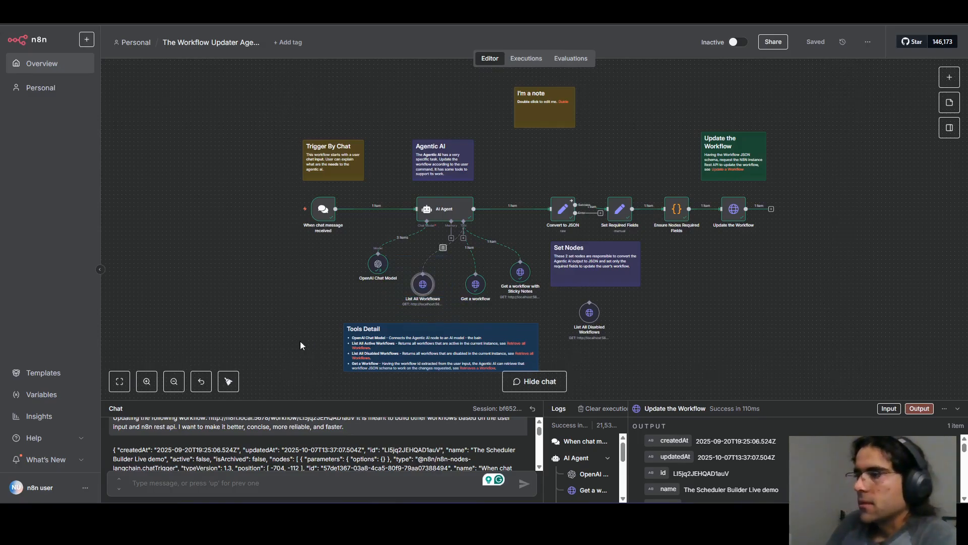